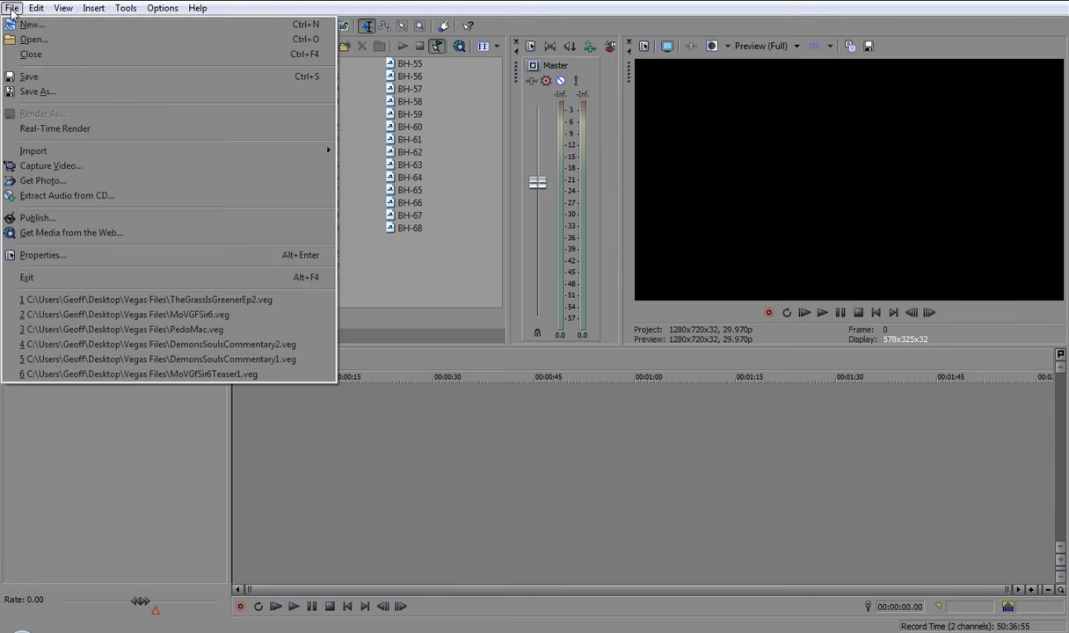
# - Start a new project and apply the HDV 720-30p (1280x720, 29.970 fps) template
pyautogui.click(11, 8)
pyautogui.click(25, 26)
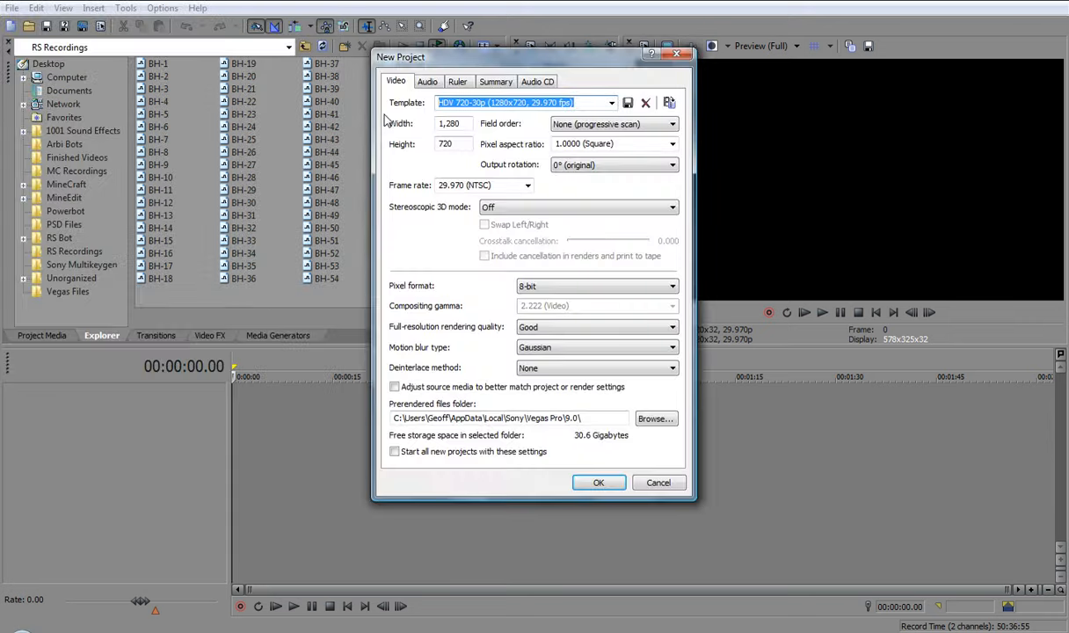
pyautogui.click(611, 103)
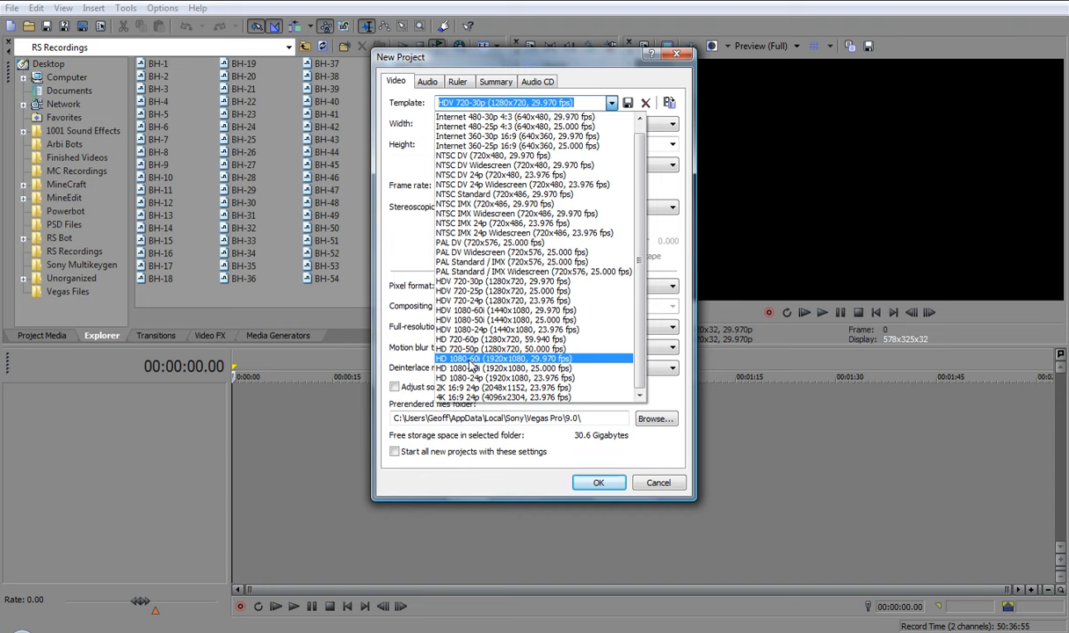
pyautogui.click(490, 283)
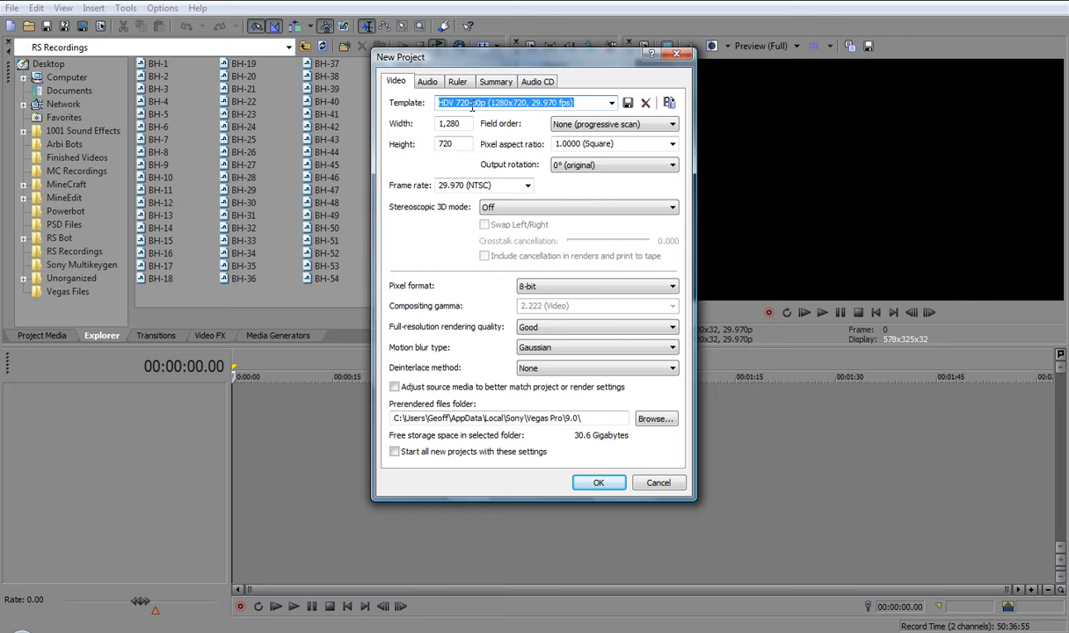
# - Review the available options for pixel aspect ratio, output rotation, stereoscopic 3D mode and field order in the new project settings
pyautogui.click(661, 144)
pyautogui.click(673, 144)
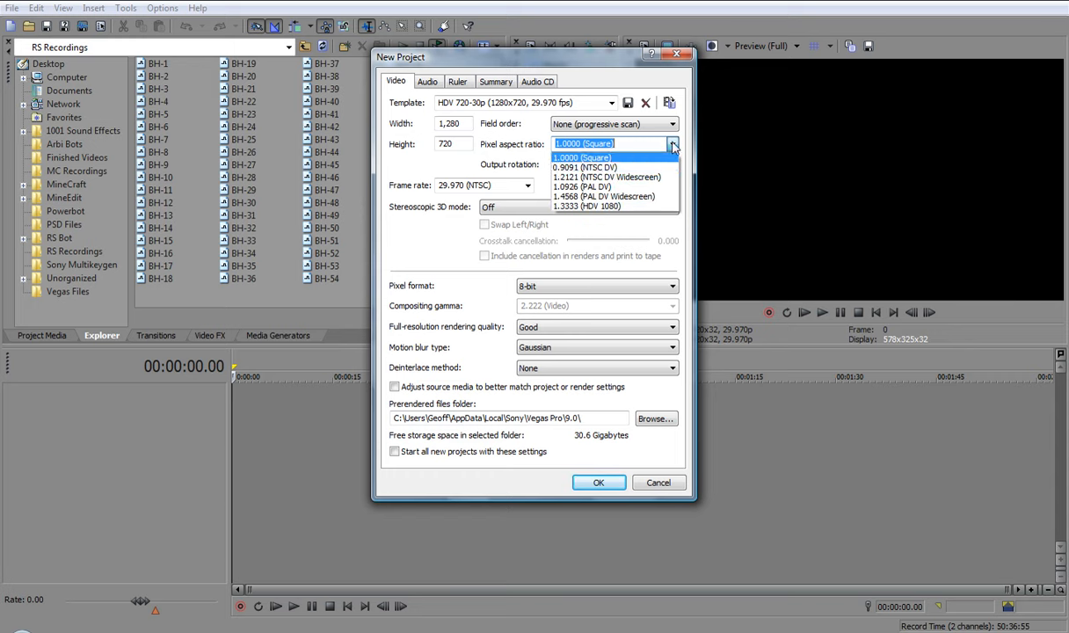
pyautogui.click(638, 144)
pyautogui.click(600, 166)
pyautogui.click(601, 167)
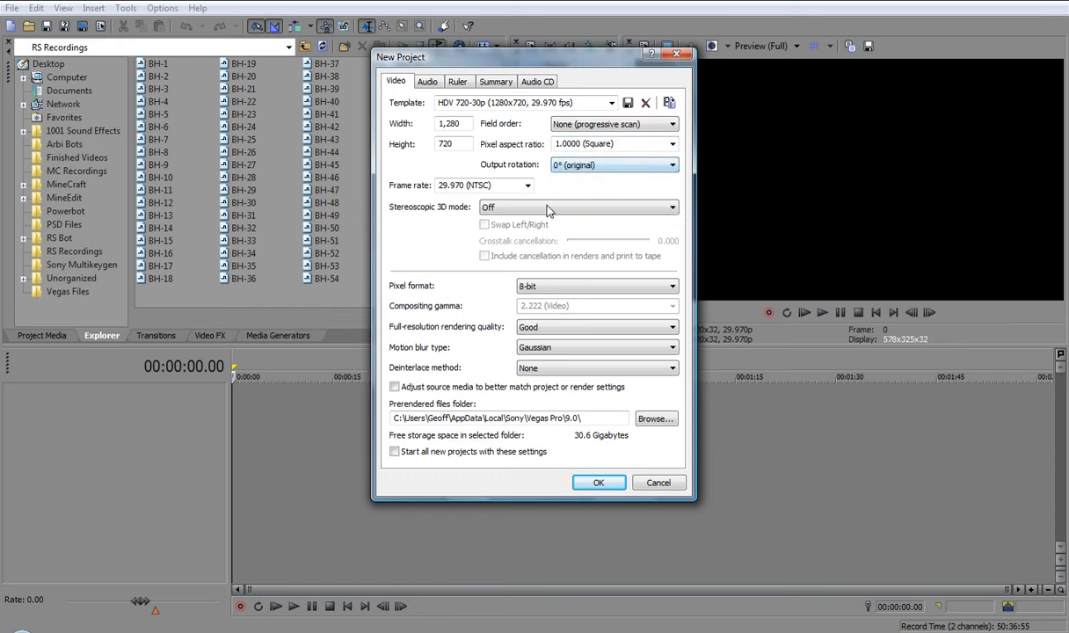
pyautogui.click(545, 208)
pyautogui.click(545, 208)
pyautogui.click(591, 126)
pyautogui.click(591, 128)
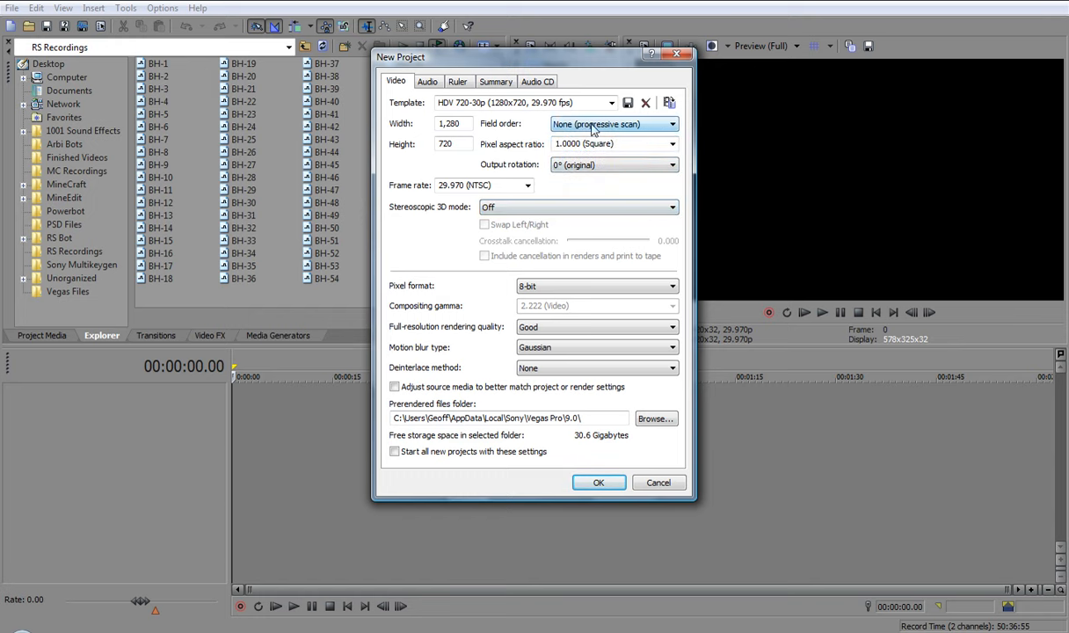
# - Try the 1.2121 (NTSC DV Widescreen) pixel aspect ratio and return it to 1.0000 (Square)
pyautogui.click(652, 146)
pyautogui.click(651, 146)
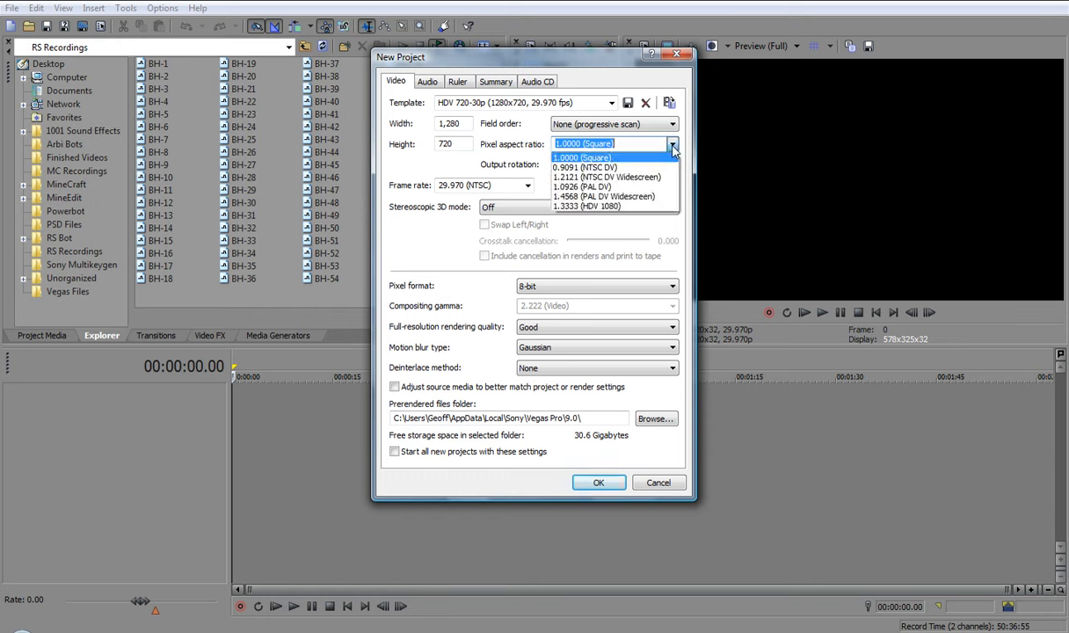
pyautogui.click(613, 179)
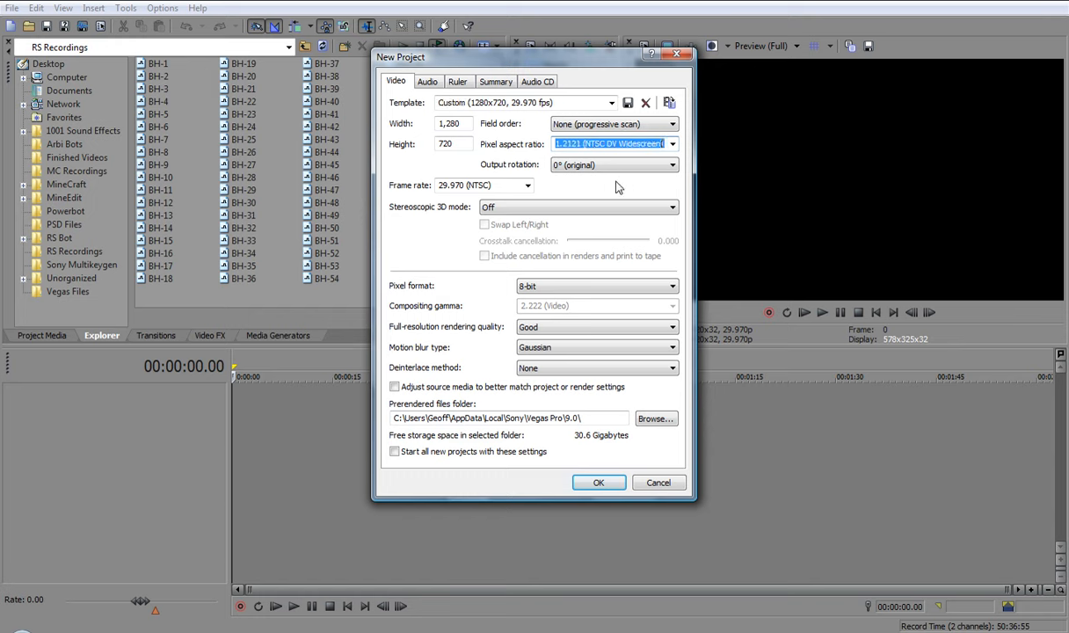
pyautogui.click(636, 143)
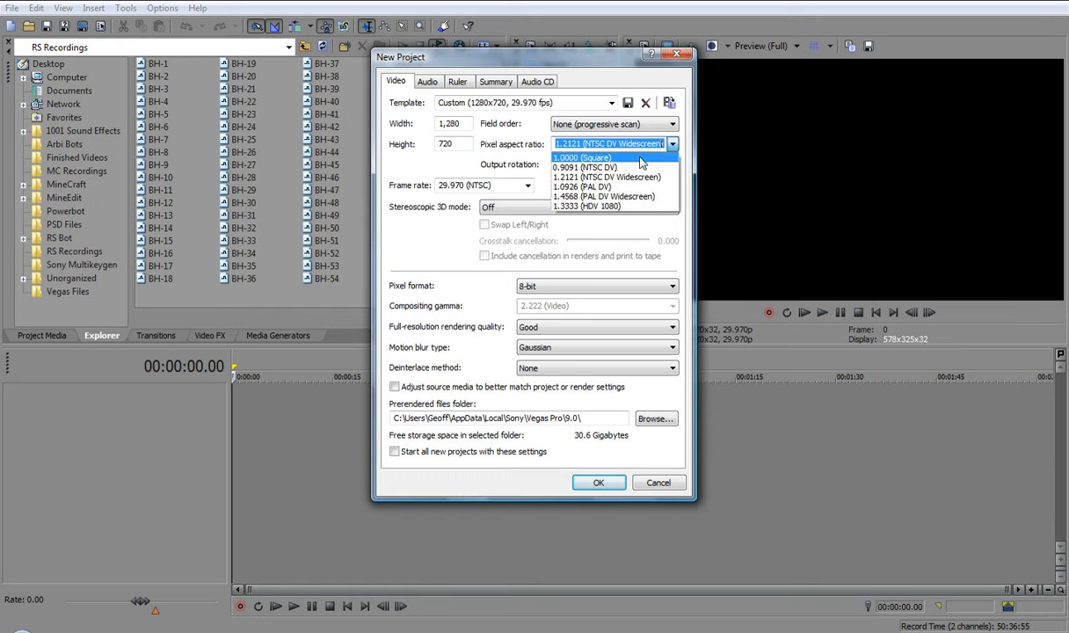
pyautogui.click(580, 154)
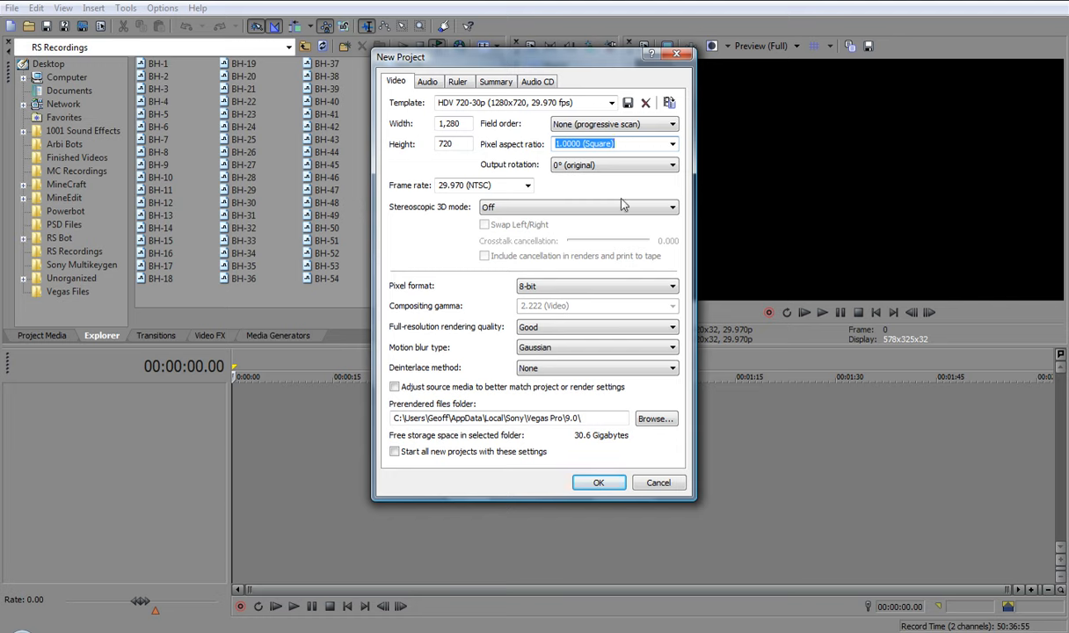
# - Check the new project's audio, ruler, summary and audio CD settings, and create the project
pyautogui.click(427, 84)
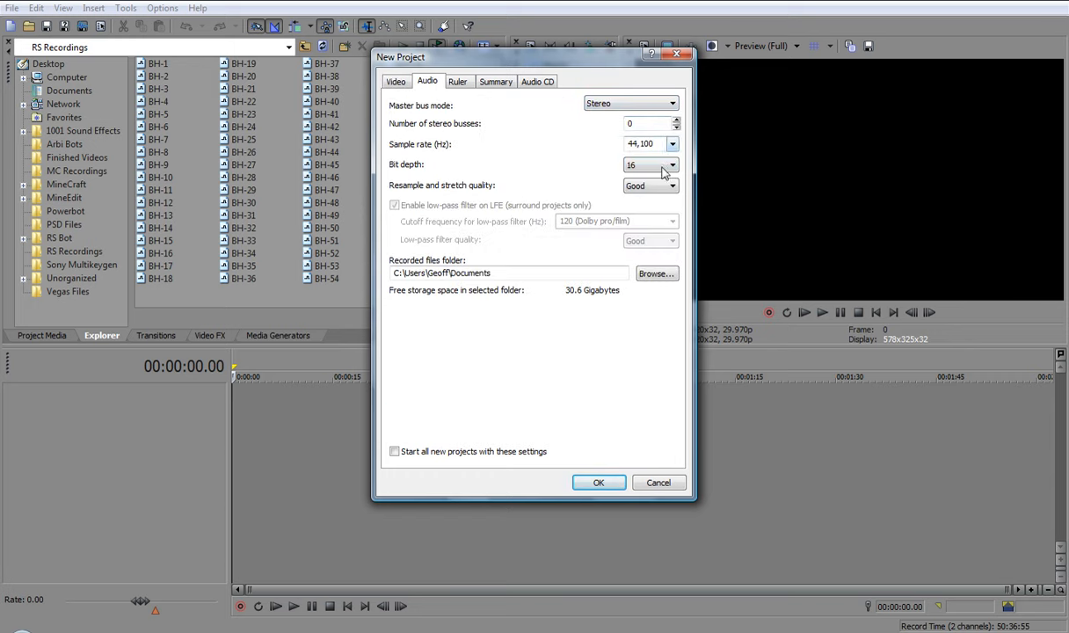
pyautogui.click(461, 82)
pyautogui.click(489, 82)
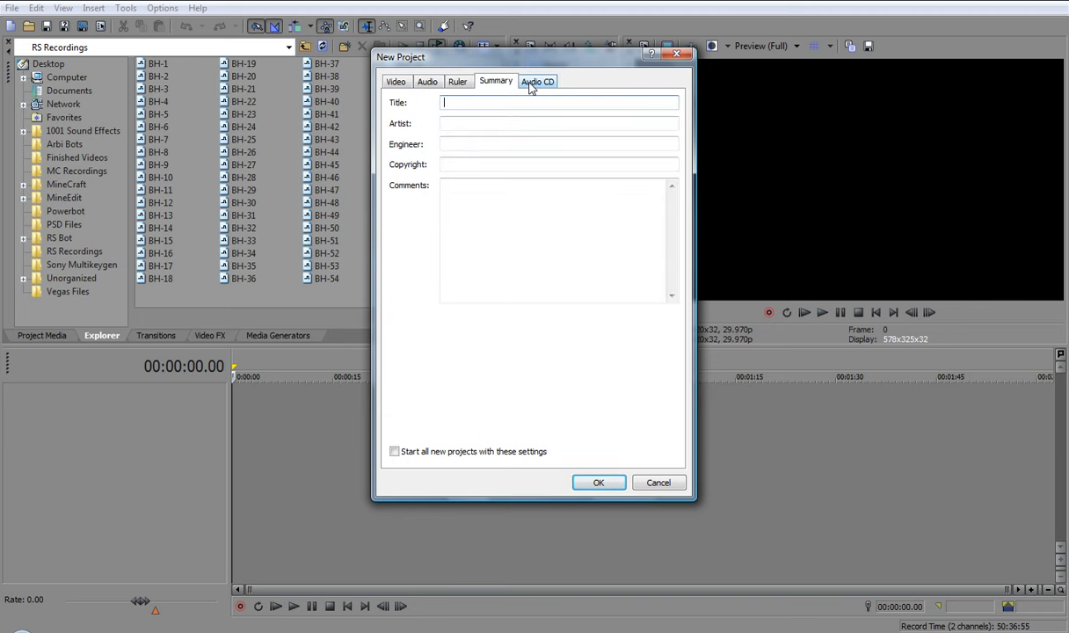
pyautogui.click(538, 82)
pyautogui.click(396, 81)
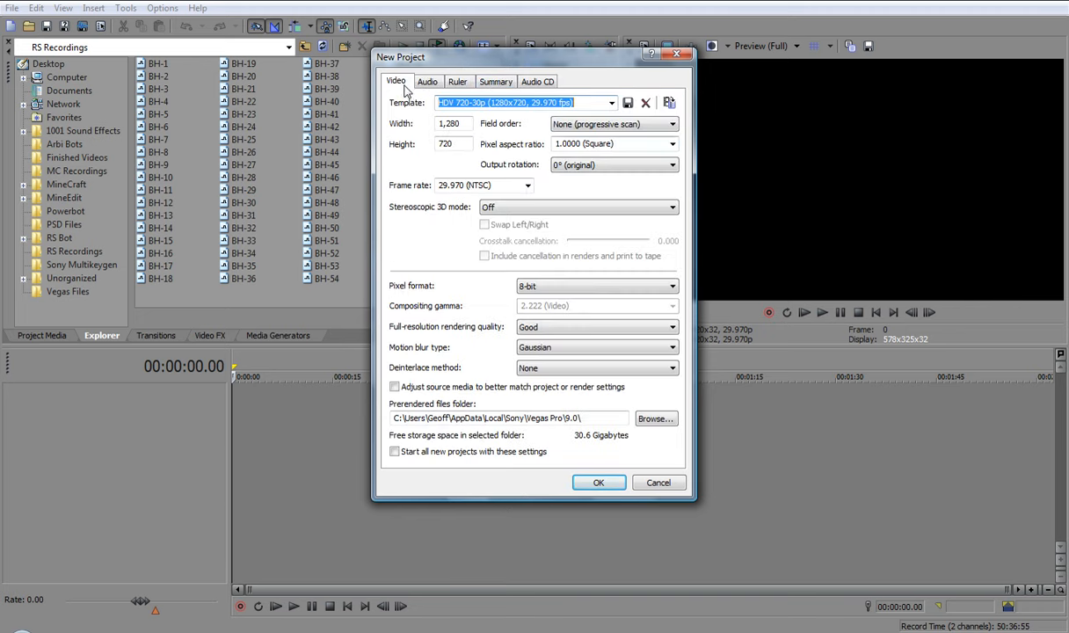
pyautogui.click(613, 489)
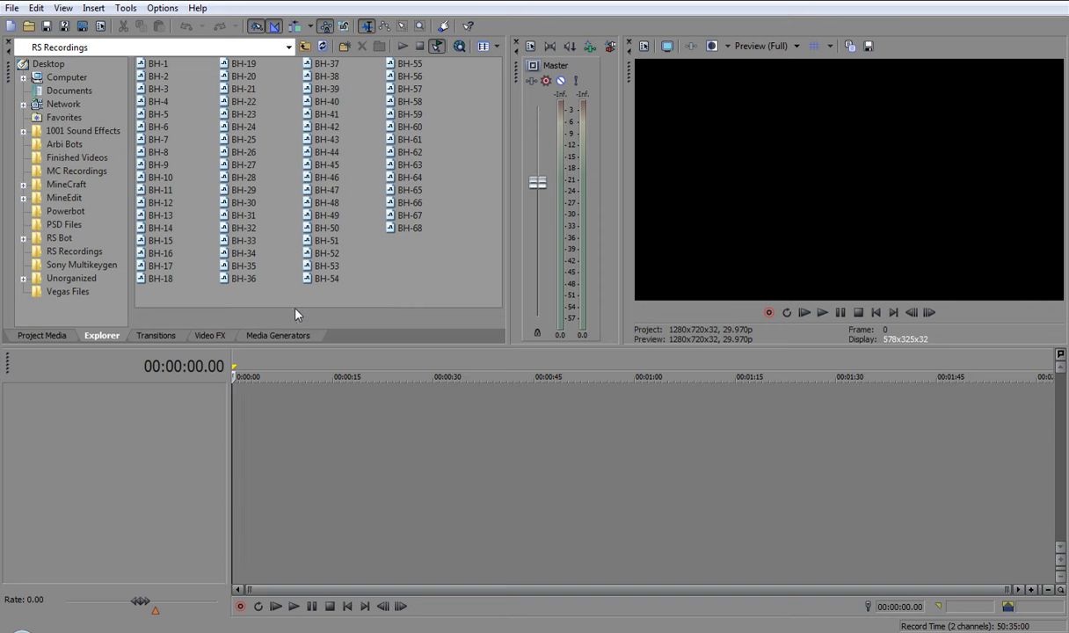
# - Preview the BH-43 clip from the RS Recordings folder and place it at the start of the timeline
pyautogui.click(327, 139)
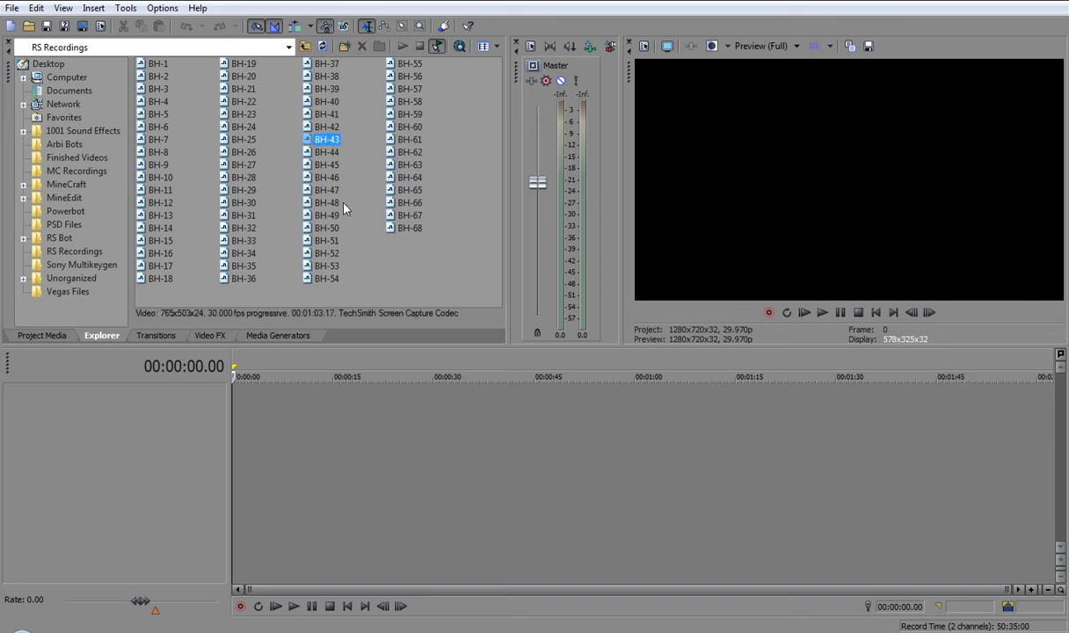
pyautogui.click(331, 143)
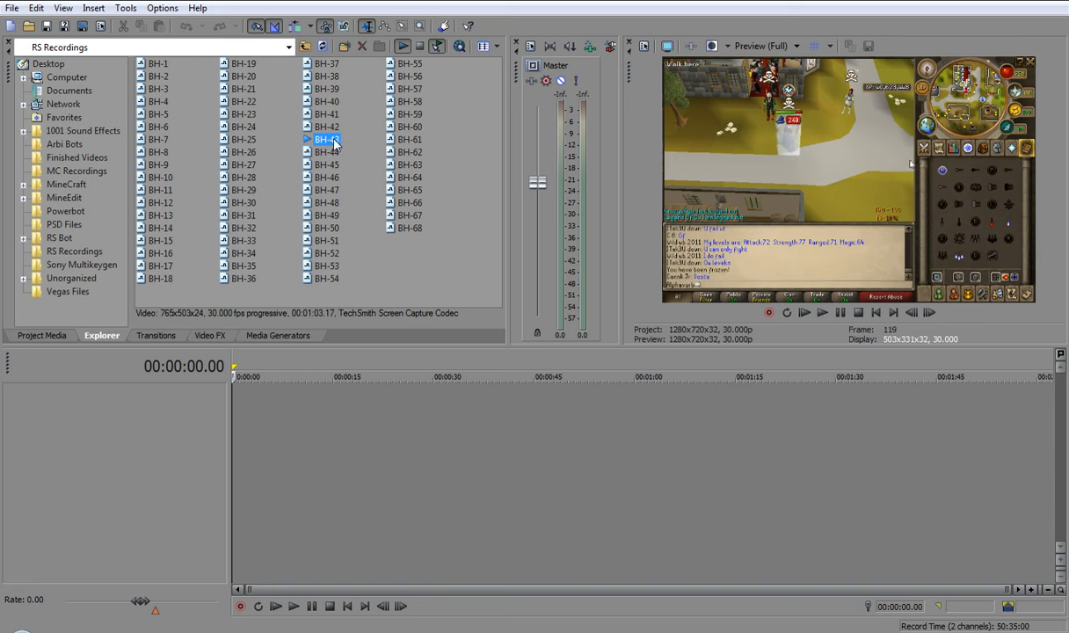
pyautogui.moveTo(338, 150); pyautogui.dragTo(273, 393)
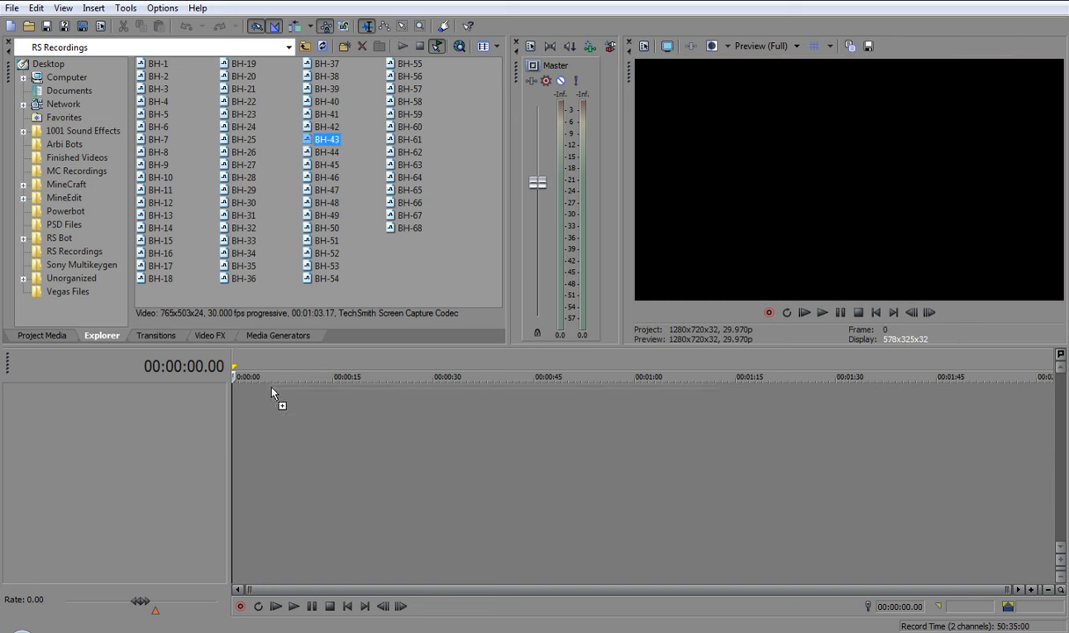
pyautogui.moveTo(229, 423); pyautogui.dragTo(236, 396)
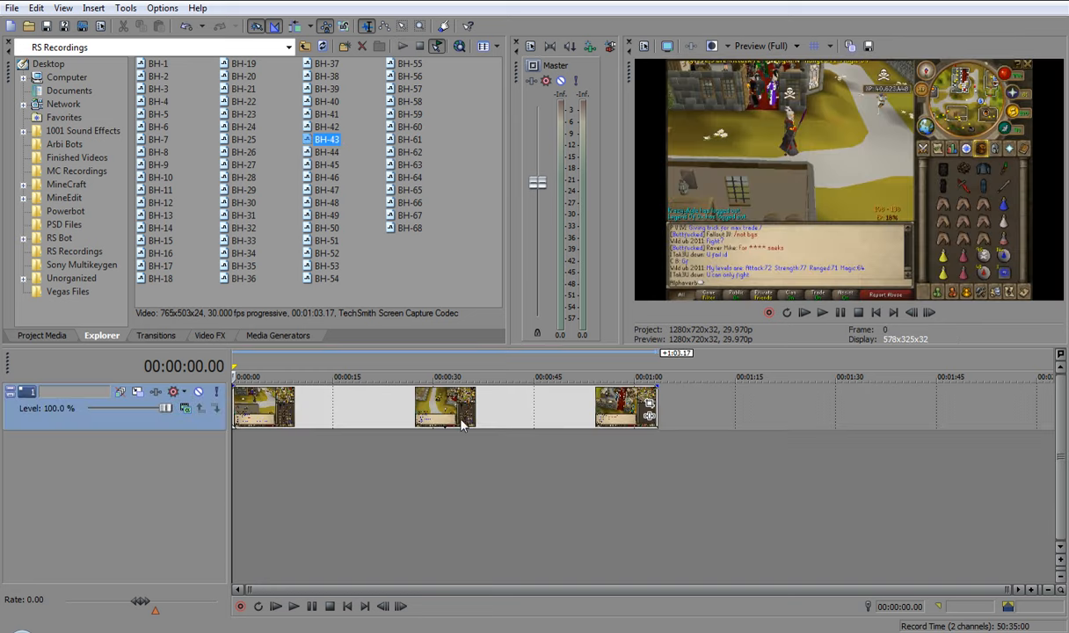
# - Insert three empty video tracks above the track that holds the BH-43 clip
pyautogui.click(358, 422)
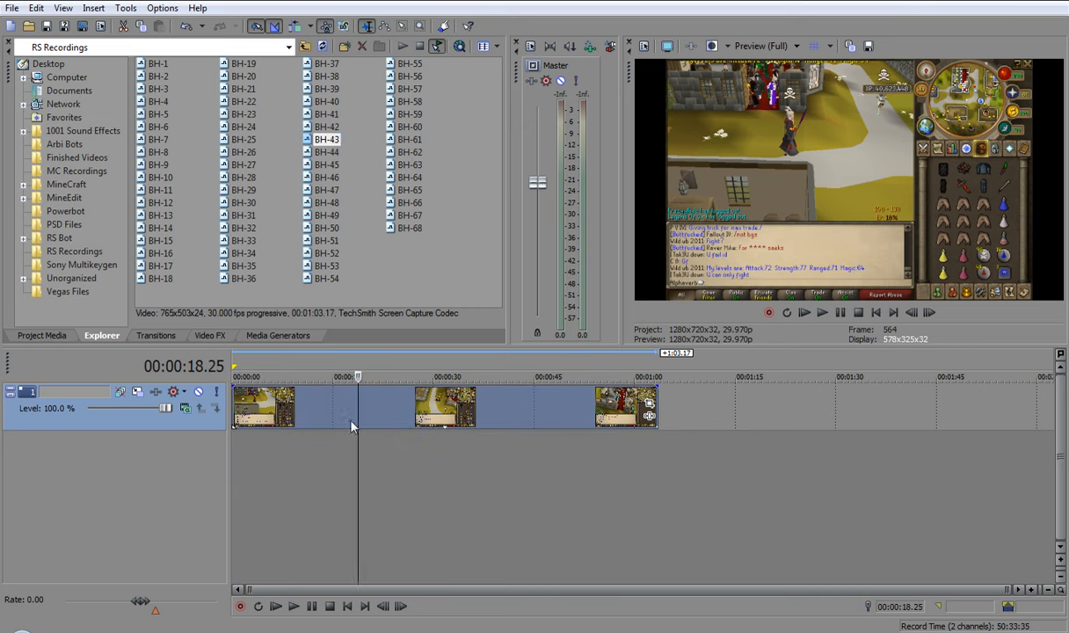
pyautogui.rightClick(110, 423)
pyautogui.click(164, 454)
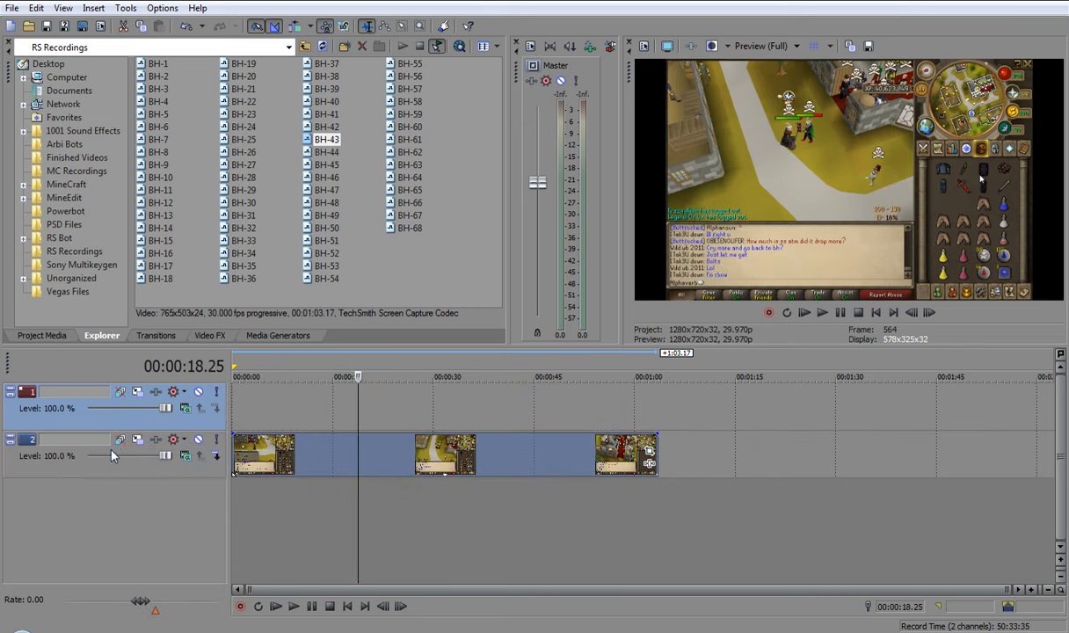
pyautogui.hotkey('ctrl', 'shift', 'q')
pyautogui.hotkey('ctrl', 'shift', 'q')
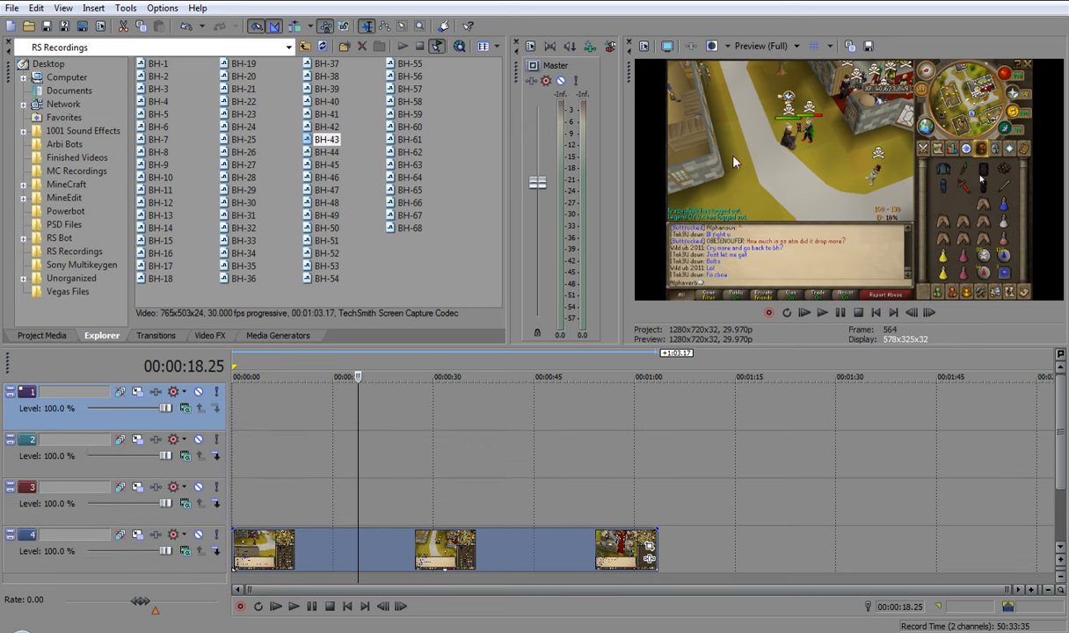
# - Move the playhead through the BH-43 clip to 00:00:27.10 and play the footage briefly from there
pyautogui.click(531, 563)
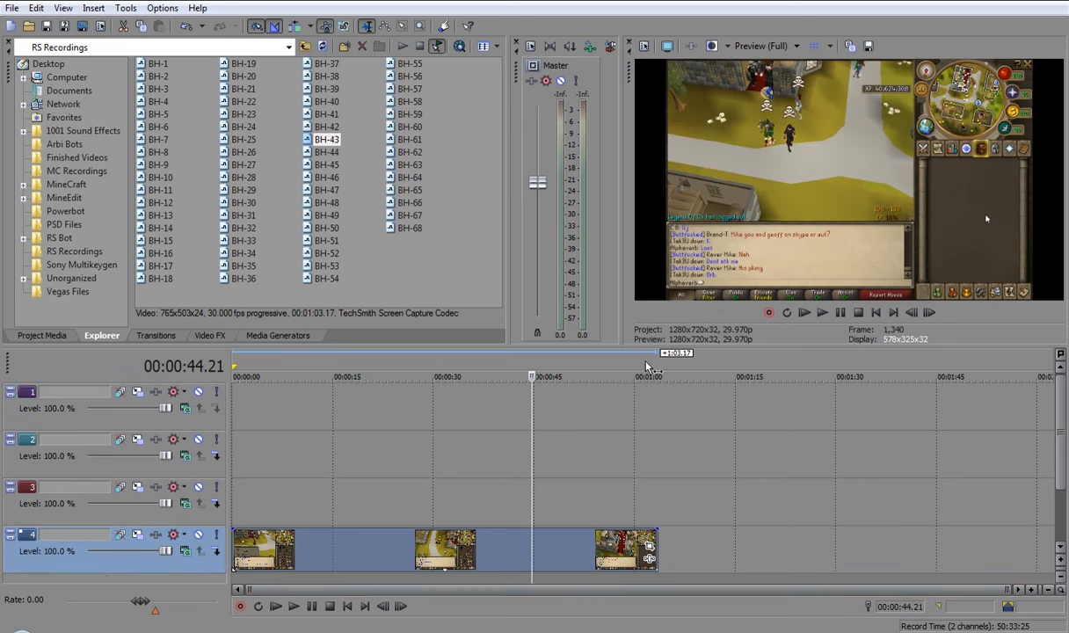
pyautogui.click(471, 554)
pyautogui.click(442, 555)
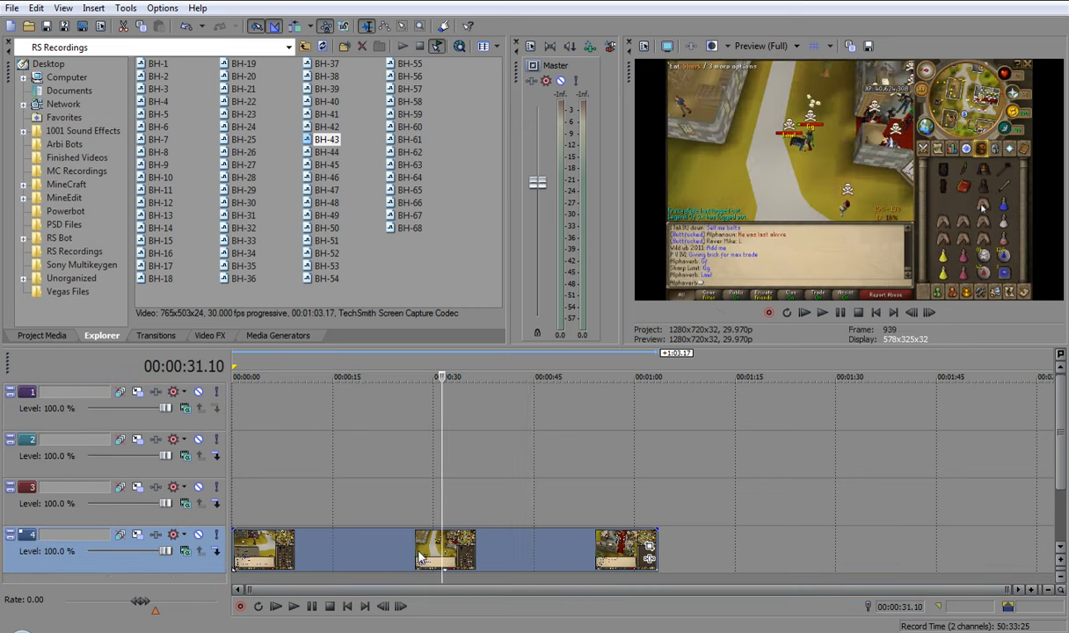
pyautogui.click(437, 554)
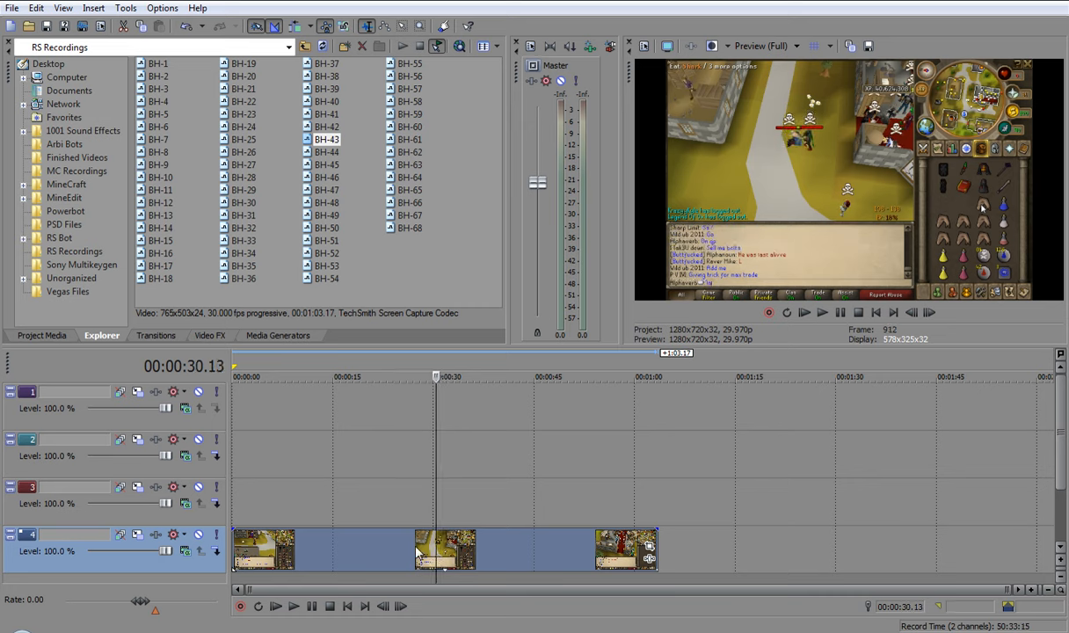
pyautogui.click(416, 547)
pyautogui.press('space')
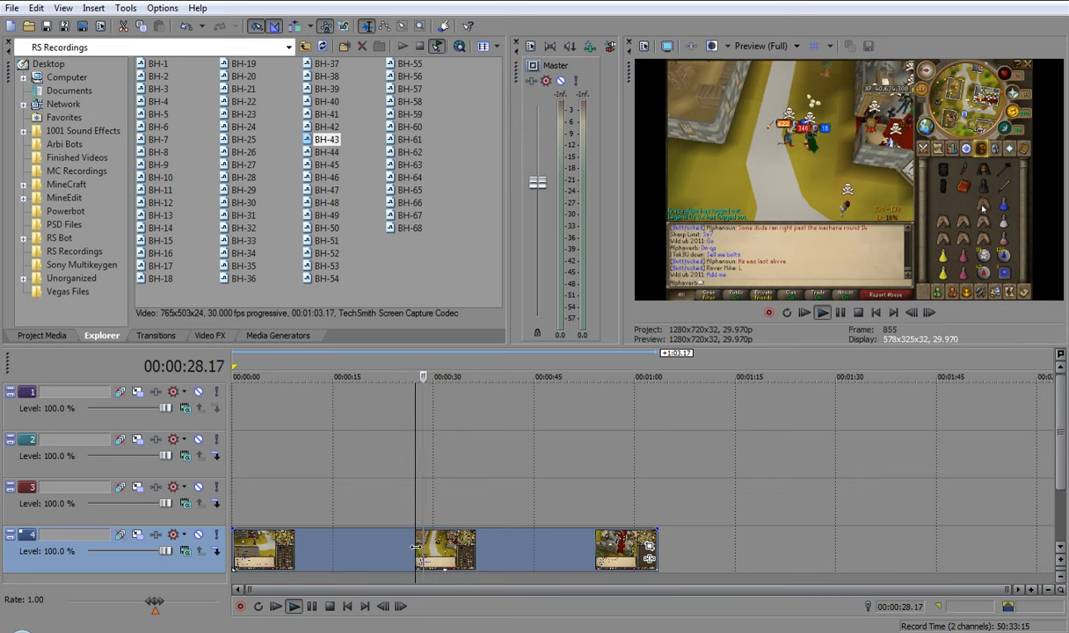
pyautogui.press('space')
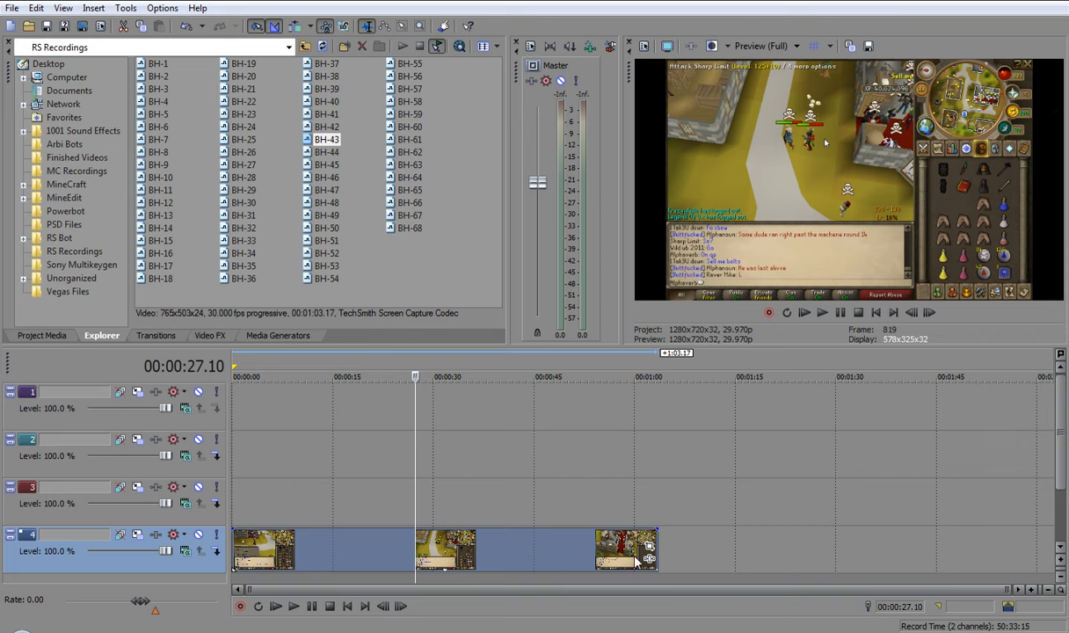
# - Try widening track 4's picture to the preview frame with Track Motion, stretching the box to about 1,490 by 721
pyautogui.click(137, 539)
pyautogui.moveTo(213, 301); pyautogui.dragTo(201, 245)
pyautogui.moveTo(180, 74); pyautogui.dragTo(239, 80)
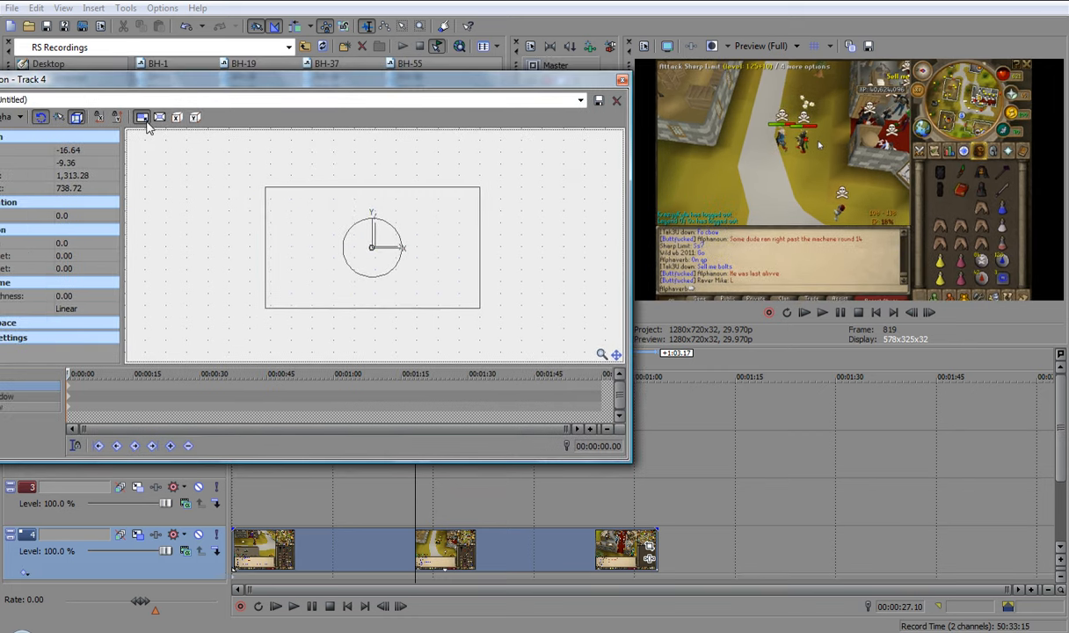
pyautogui.moveTo(266, 308); pyautogui.dragTo(255, 306)
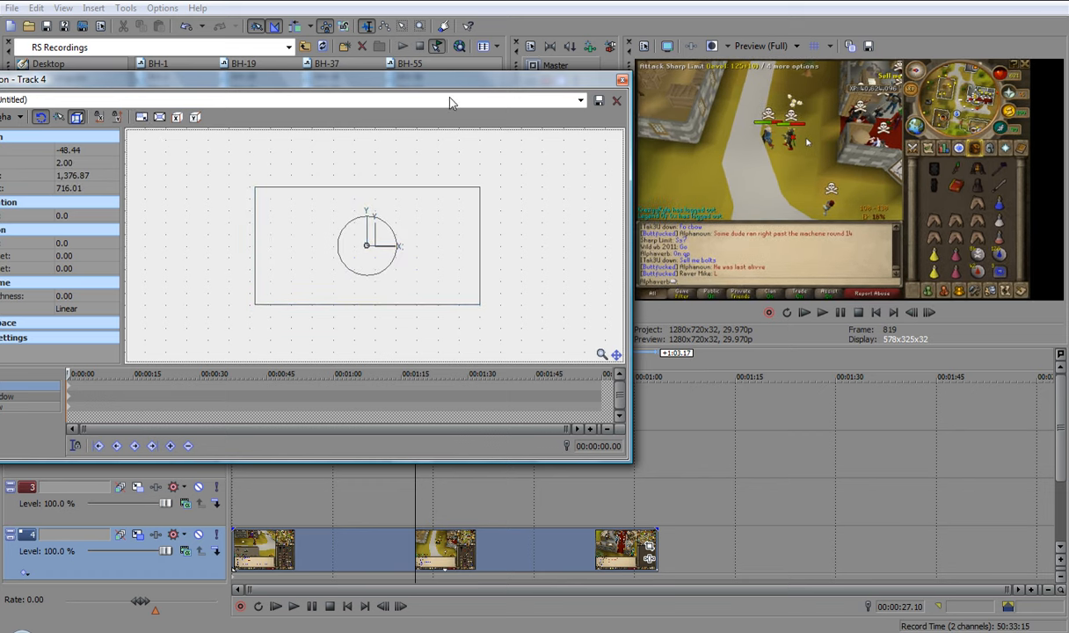
pyautogui.moveTo(427, 88); pyautogui.dragTo(442, 155)
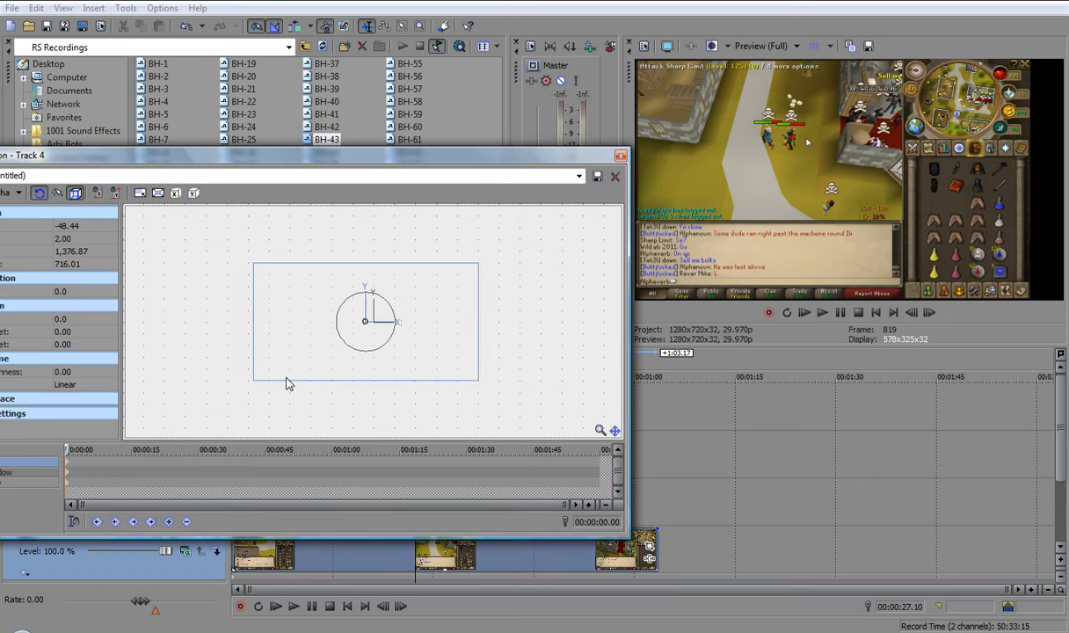
pyautogui.moveTo(254, 383); pyautogui.dragTo(253, 384)
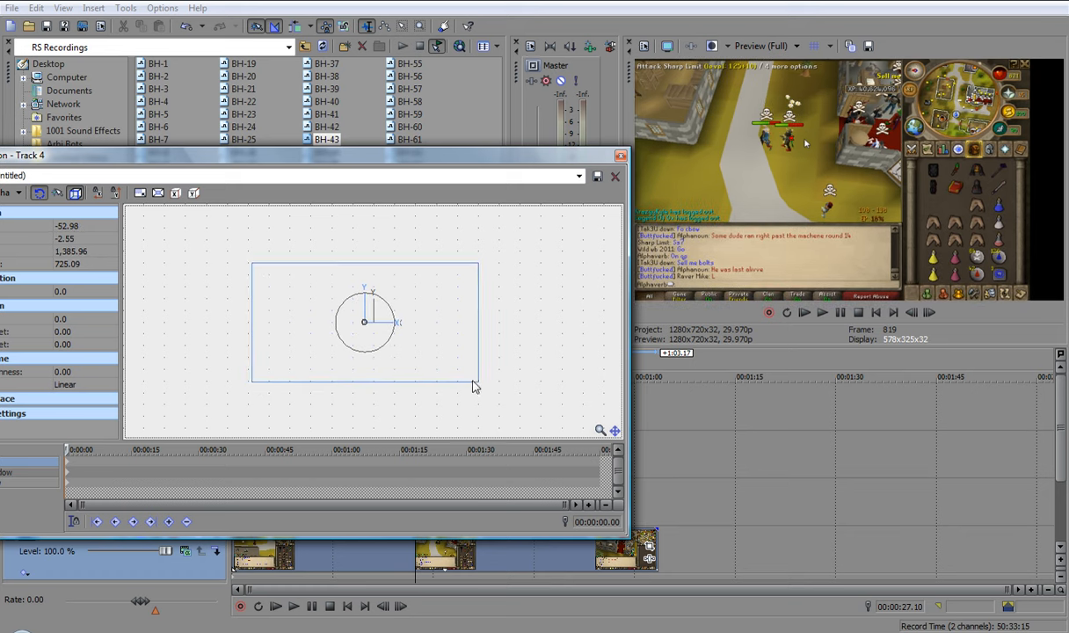
pyautogui.moveTo(478, 382); pyautogui.dragTo(495, 384)
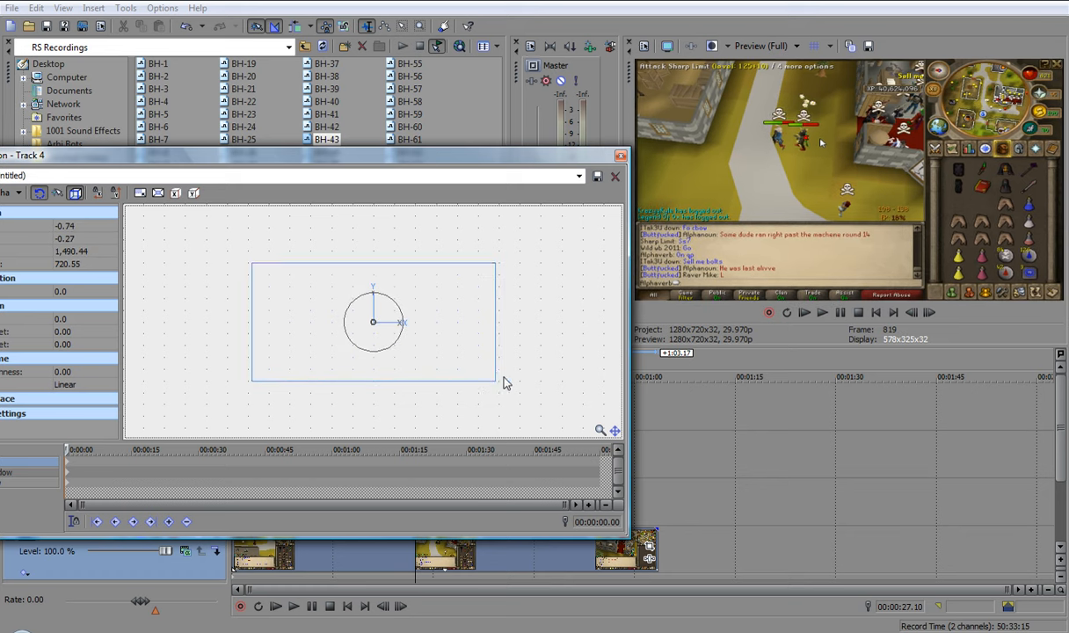
# - Restore track 4's motion box to its default and close the Track Motion window
pyautogui.rightClick(423, 350)
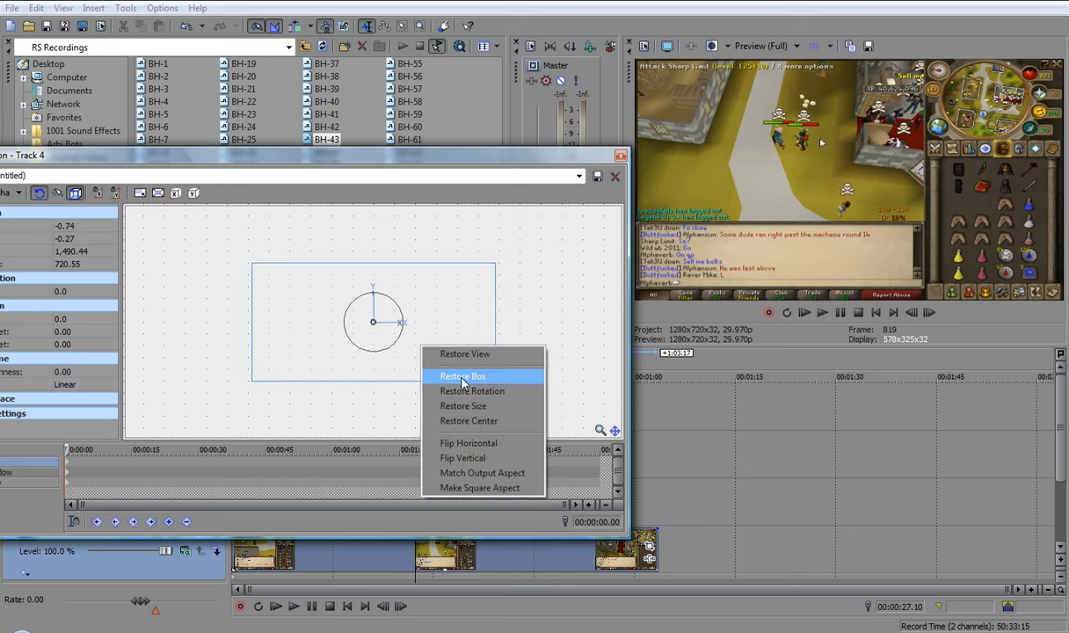
pyautogui.click(460, 377)
pyautogui.click(621, 155)
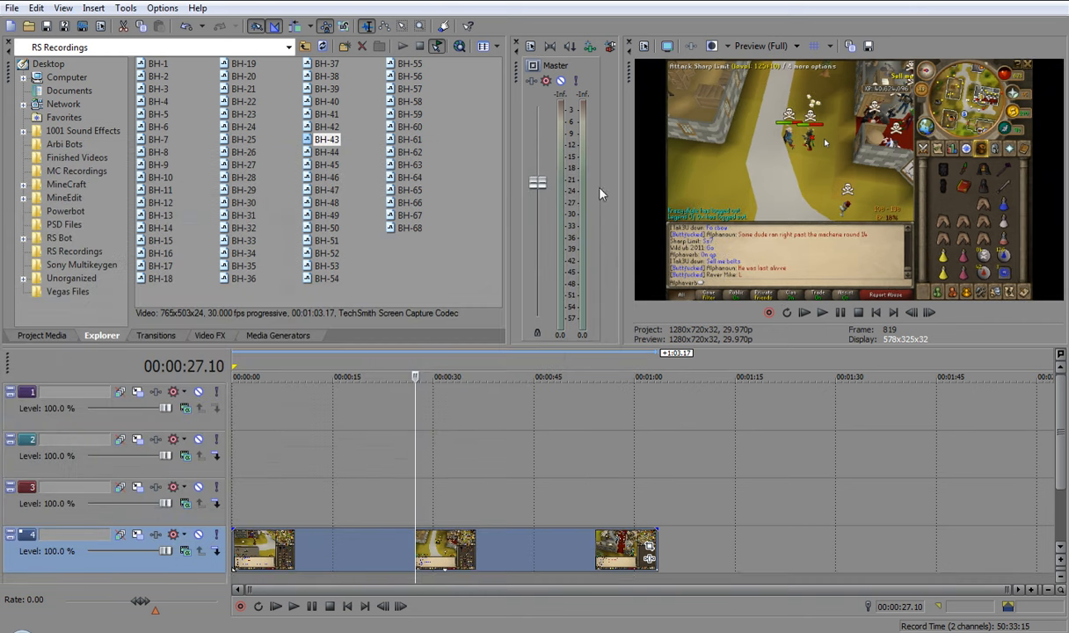
# - Try matching the BH-43 clip's crop to the output aspect in Event Pan/Crop, restore the full source frame and close the window
pyautogui.click(646, 549)
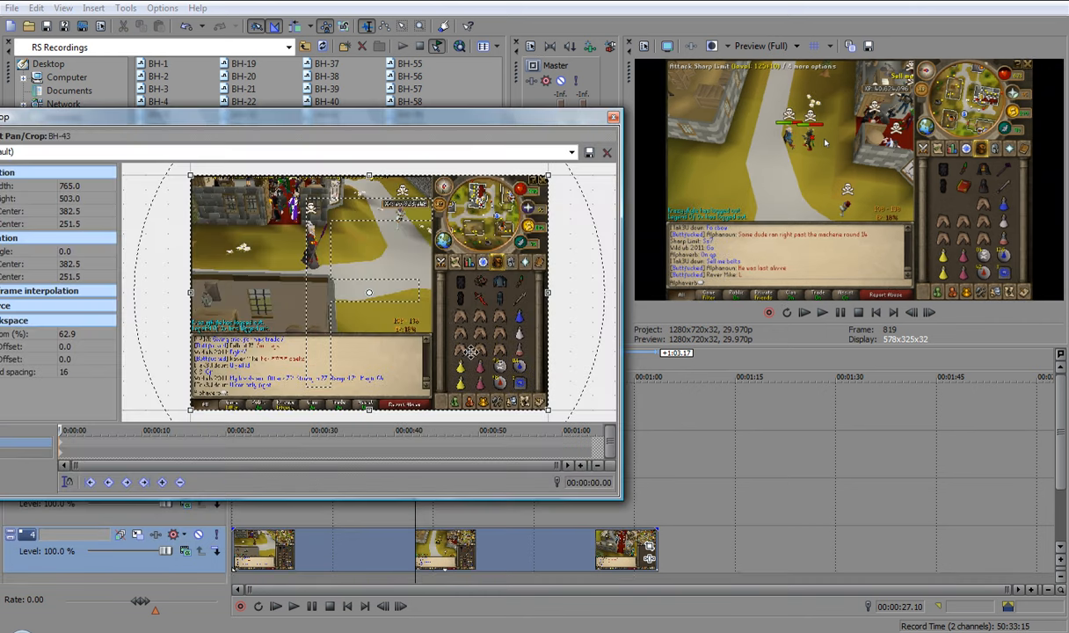
pyautogui.rightClick(459, 317)
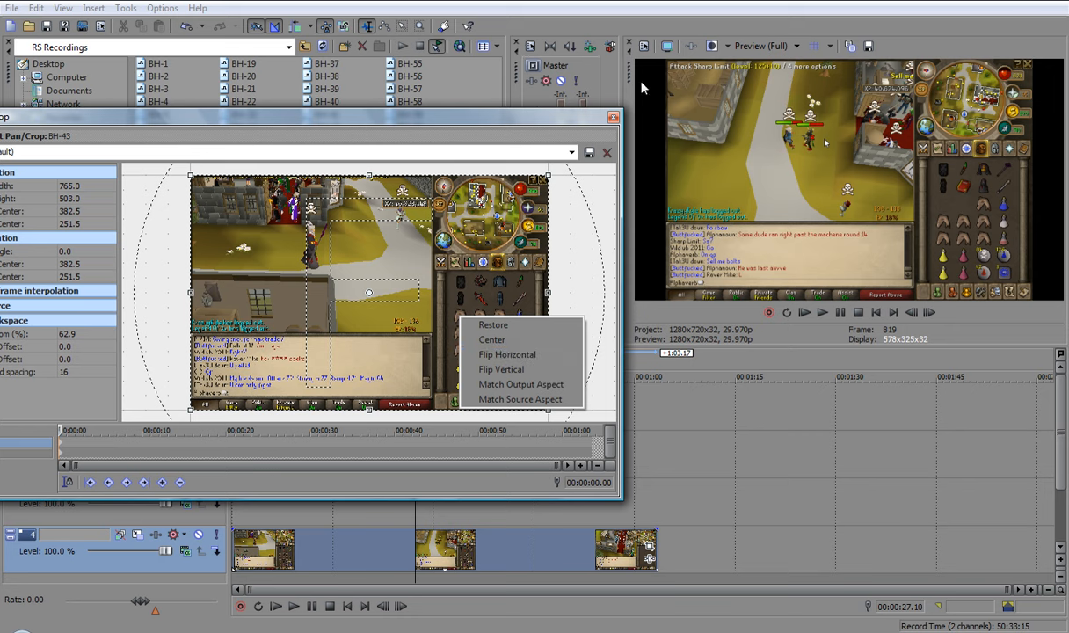
pyautogui.click(615, 117)
pyautogui.click(649, 547)
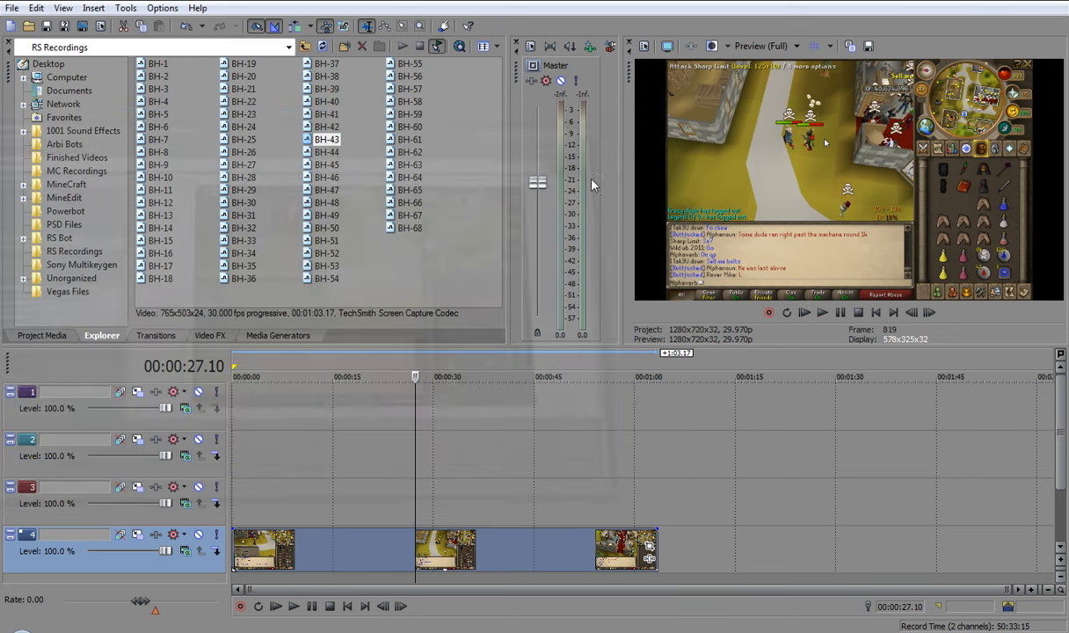
pyautogui.click(650, 549)
pyautogui.rightClick(454, 264)
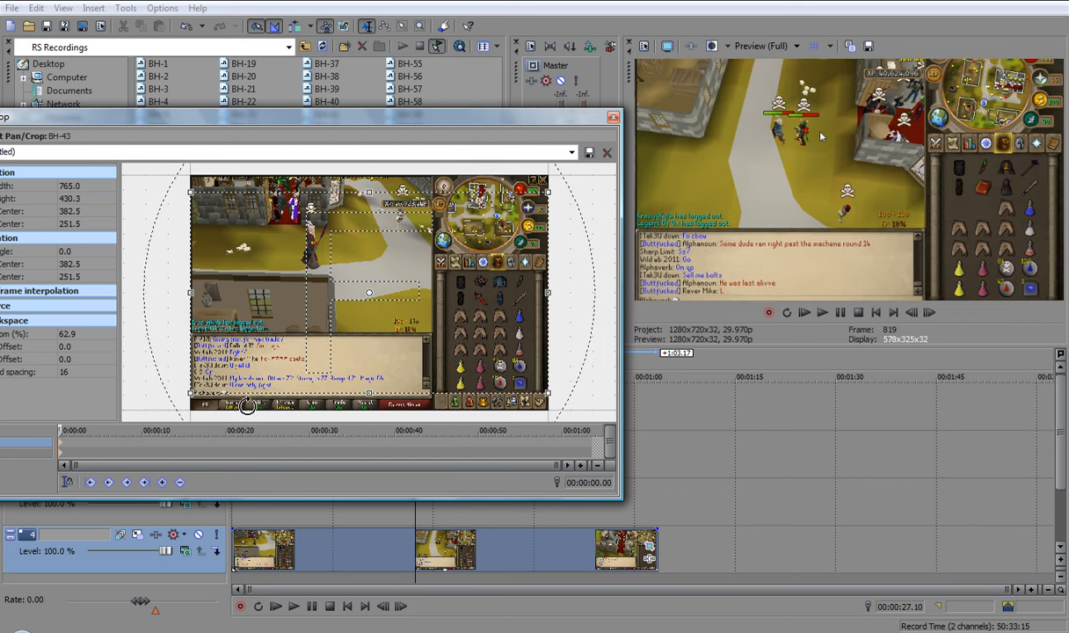
pyautogui.rightClick(419, 304)
pyautogui.click(475, 413)
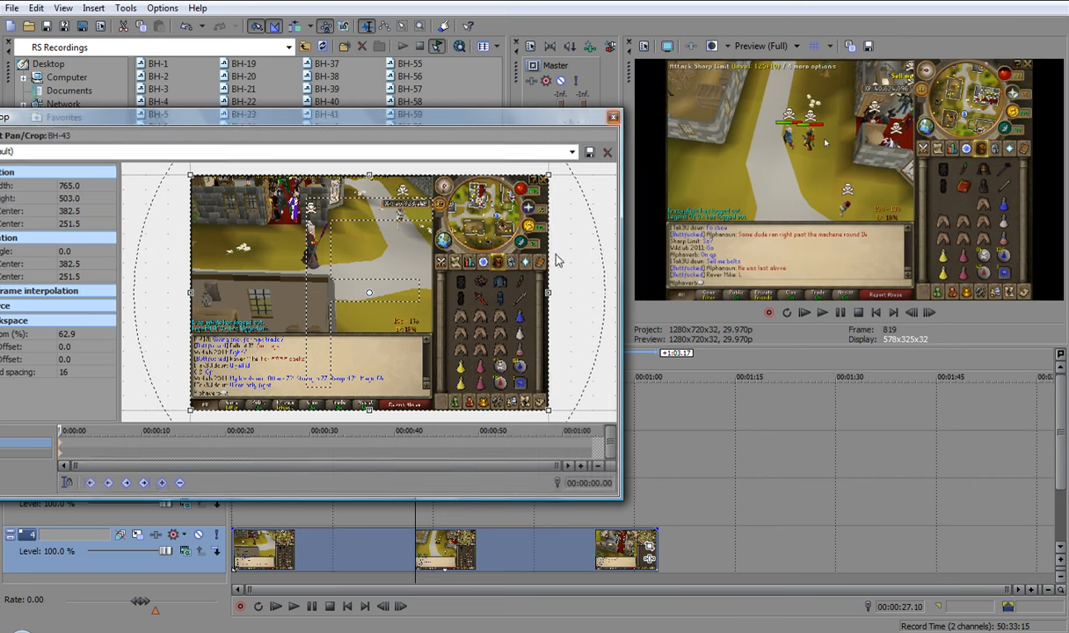
pyautogui.click(613, 117)
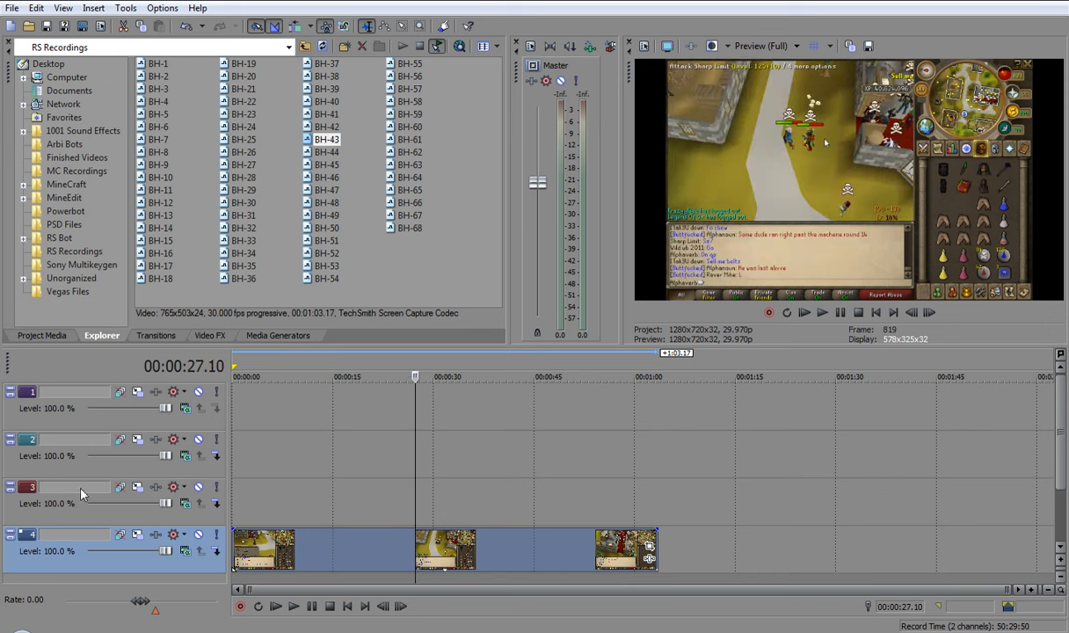
# - At 00:00:57.27, crop the BH-43 clip to its main game view at the output aspect, about 475 by 267
pyautogui.click(621, 550)
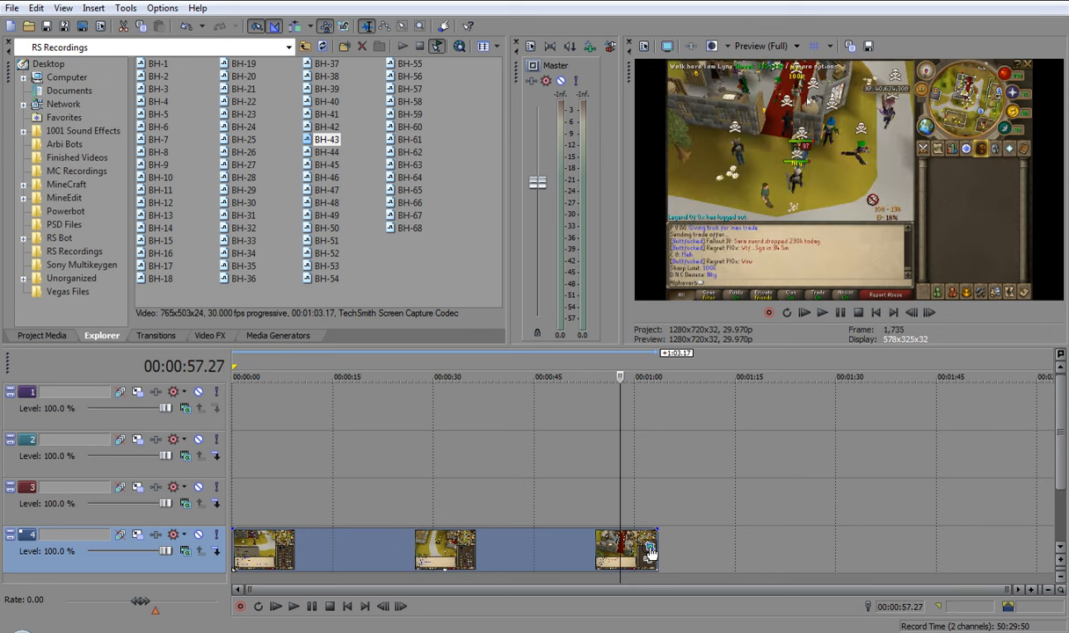
pyautogui.click(650, 546)
pyautogui.moveTo(551, 410); pyautogui.dragTo(412, 321)
pyautogui.rightClick(383, 279)
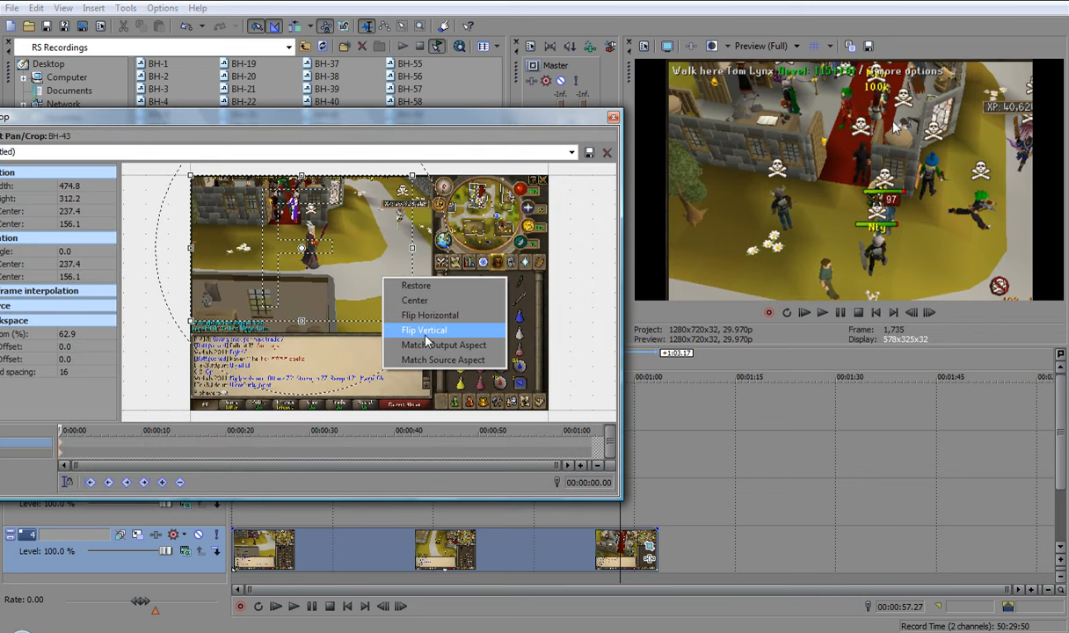
pyautogui.click(430, 347)
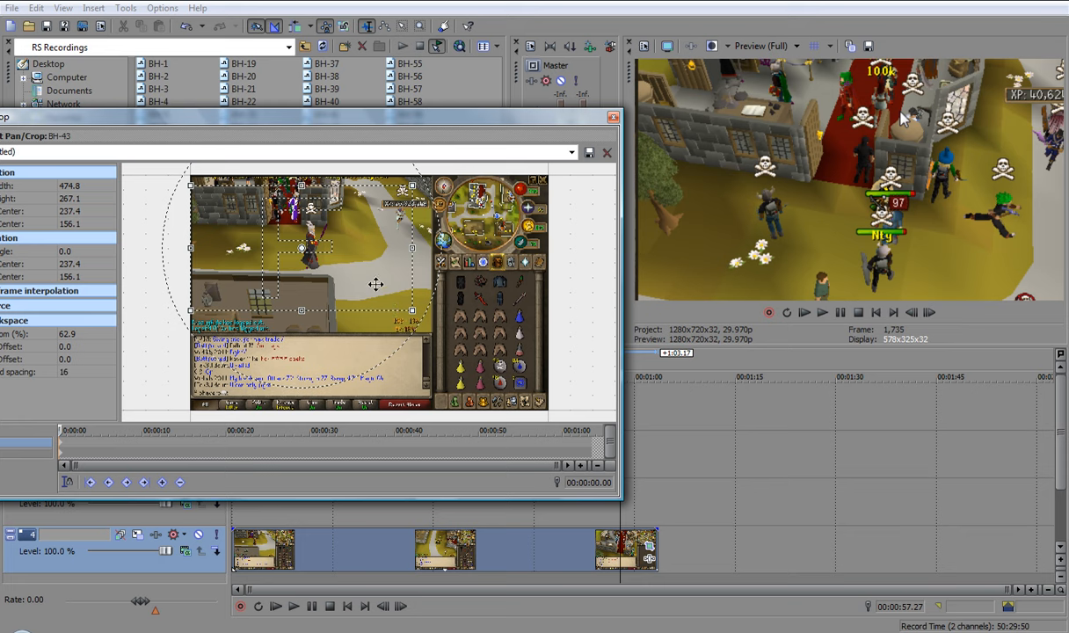
# - Reposition and resize the crop over the game view to about 502 by 282, keeping the output aspect
pyautogui.moveTo(376, 284); pyautogui.dragTo(426, 321)
pyautogui.rightClick(416, 305)
pyautogui.click(459, 373)
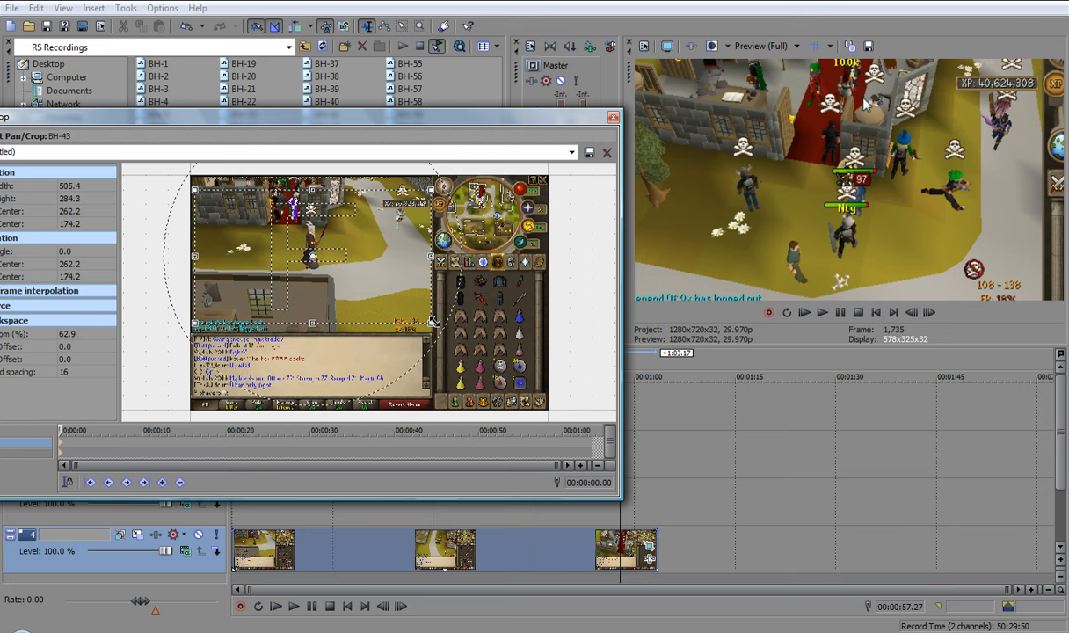
pyautogui.rightClick(388, 289)
pyautogui.click(433, 356)
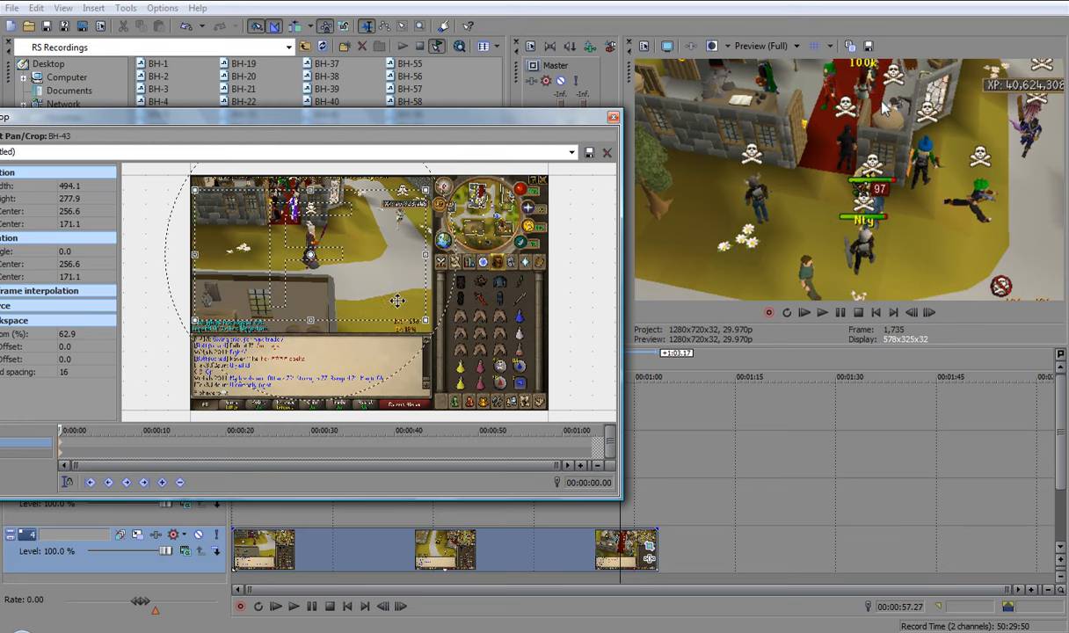
pyautogui.moveTo(423, 321); pyautogui.dragTo(392, 297)
pyautogui.rightClick(412, 309)
pyautogui.click(461, 380)
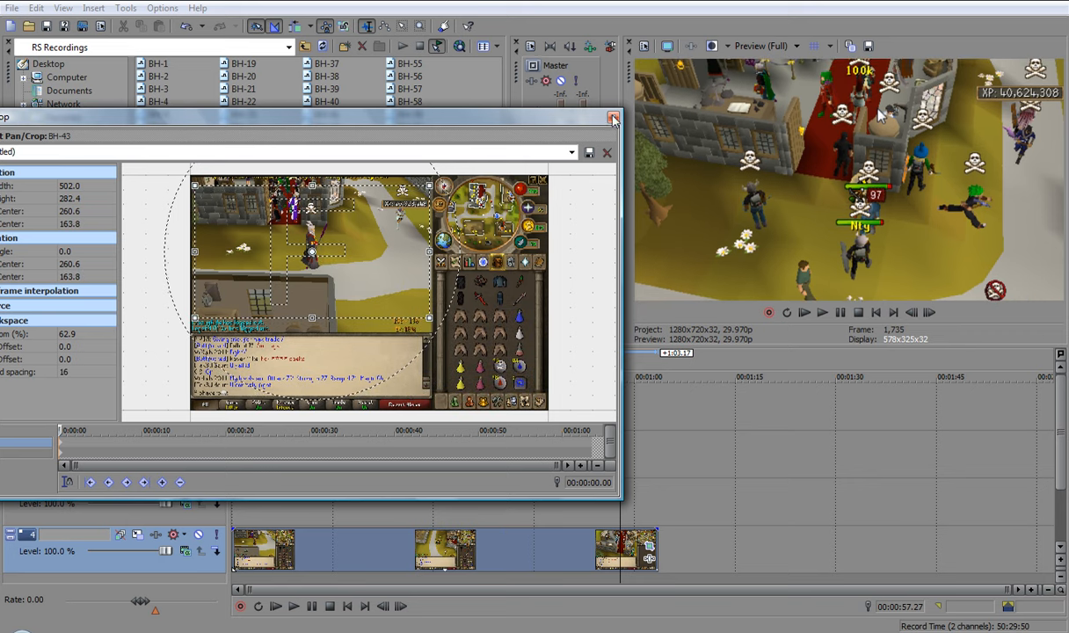
# - Nudge the crop vertically to a Y center of 162.2 and close Event Pan/Crop
pyautogui.press('Up')
pyautogui.press('Up')
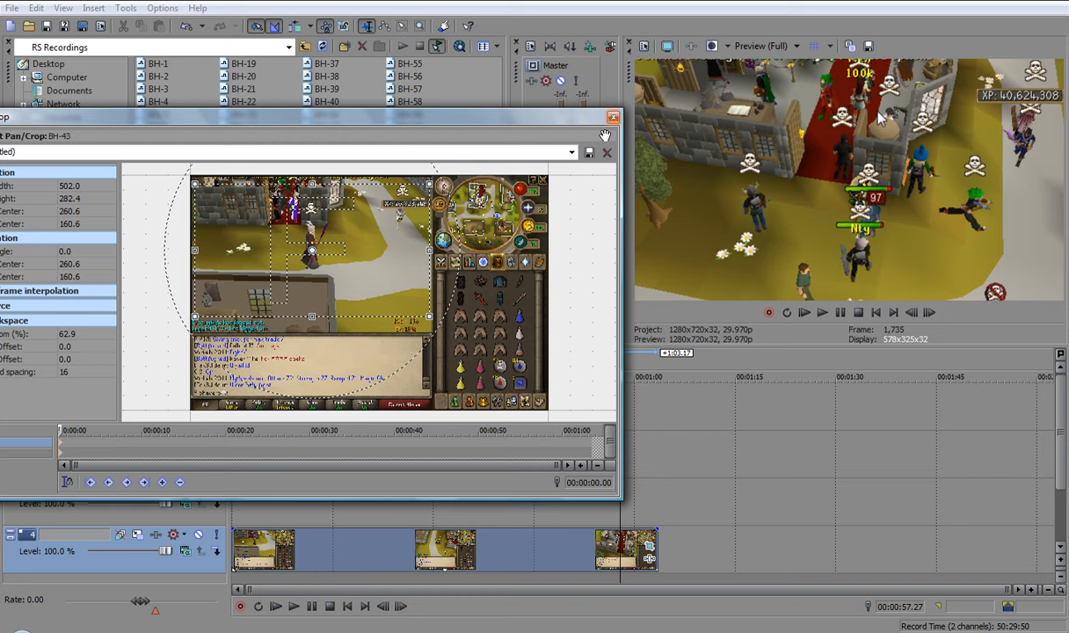
pyautogui.press('Down')
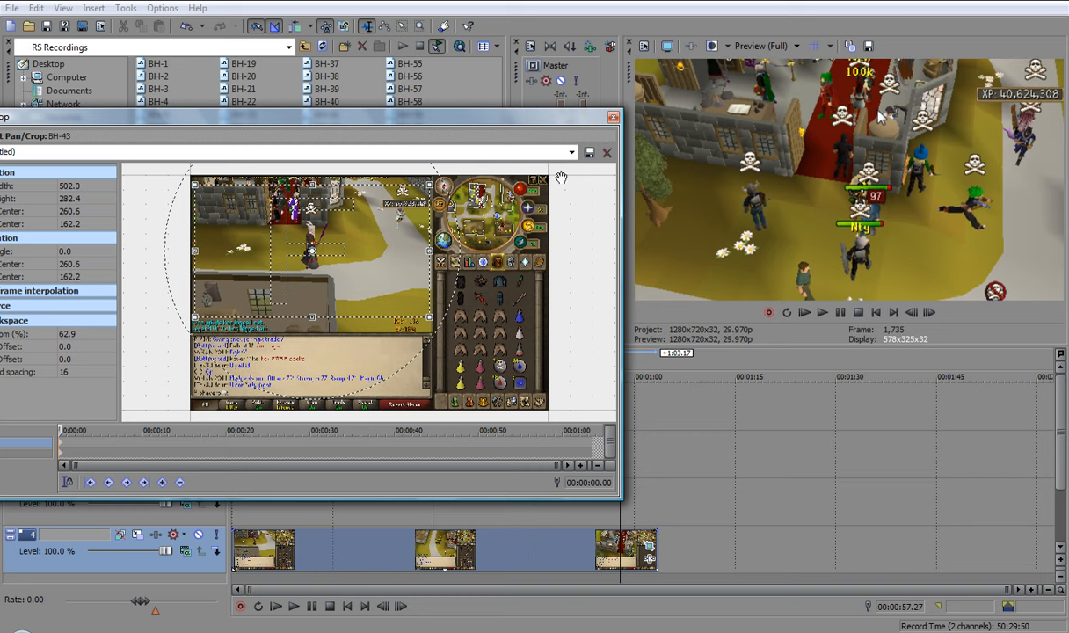
pyautogui.click(613, 117)
# - Copy the cropped BH-43 clip from track 4 onto track 3 at the same start time and move the playhead to 00:00:42.15
pyautogui.click(350, 560)
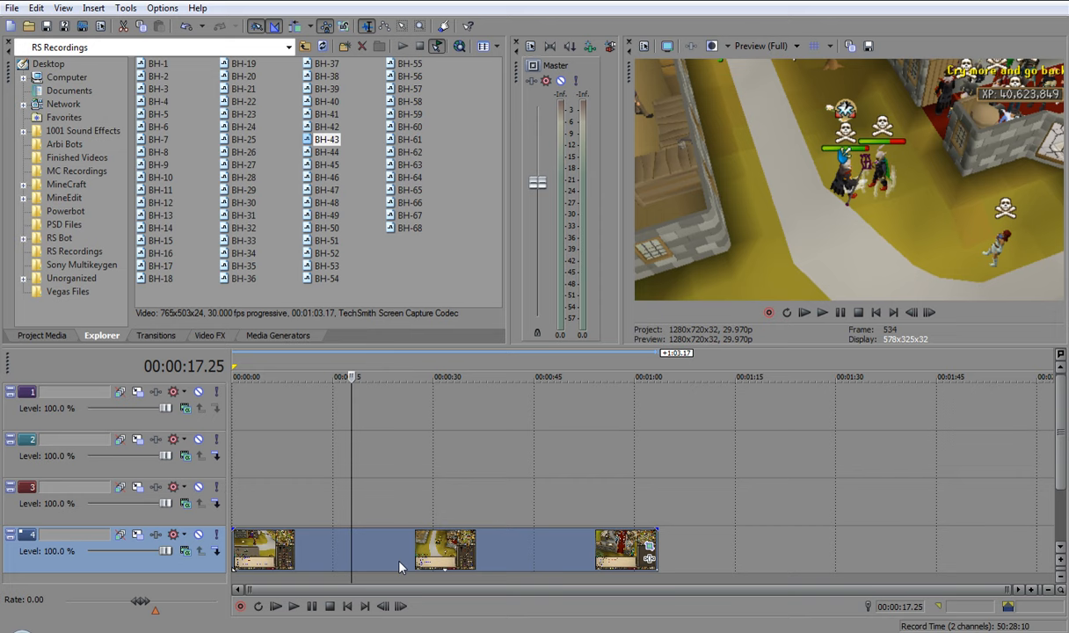
pyautogui.moveTo(400, 567); pyautogui.dragTo(391, 512)
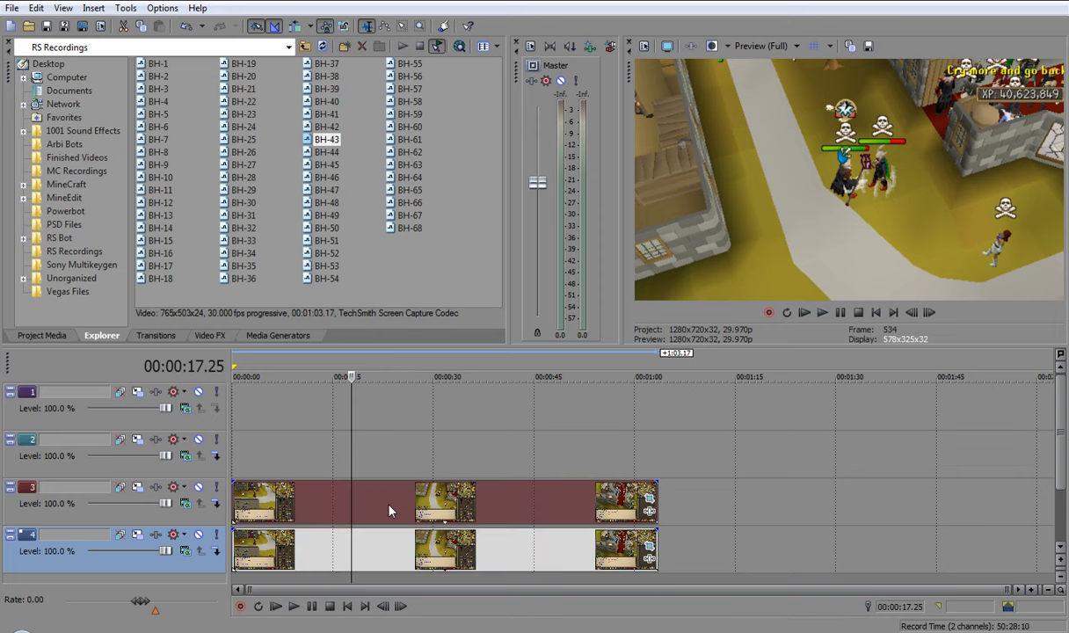
pyautogui.click(389, 507)
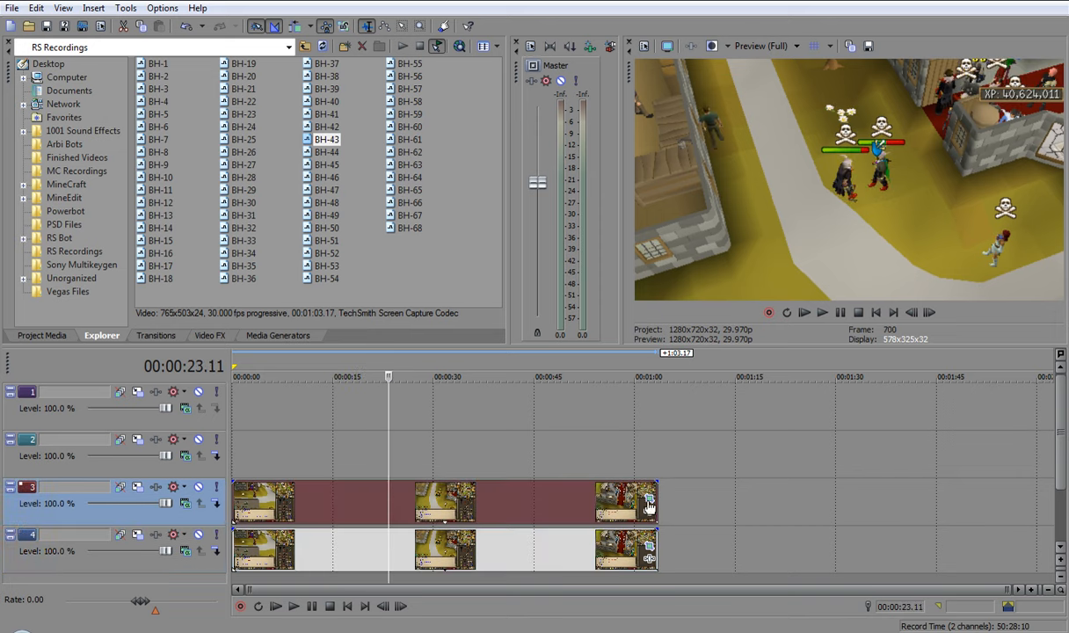
pyautogui.click(581, 505)
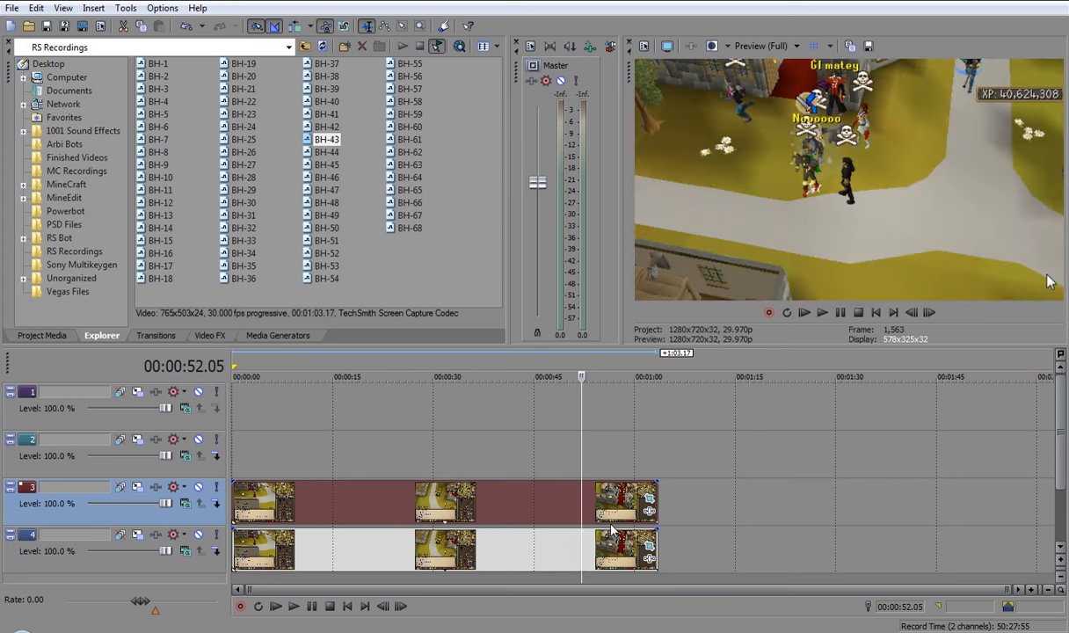
pyautogui.click(518, 498)
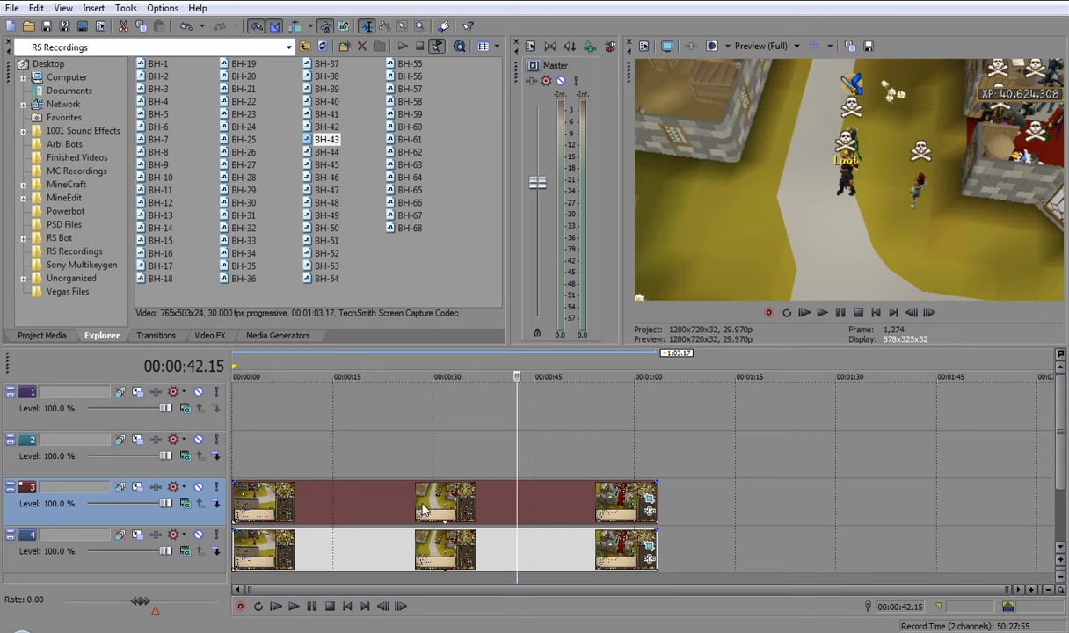
# - Crop the track 3 clip freely around the game's inventory panel, about 238 by 330
pyautogui.click(649, 502)
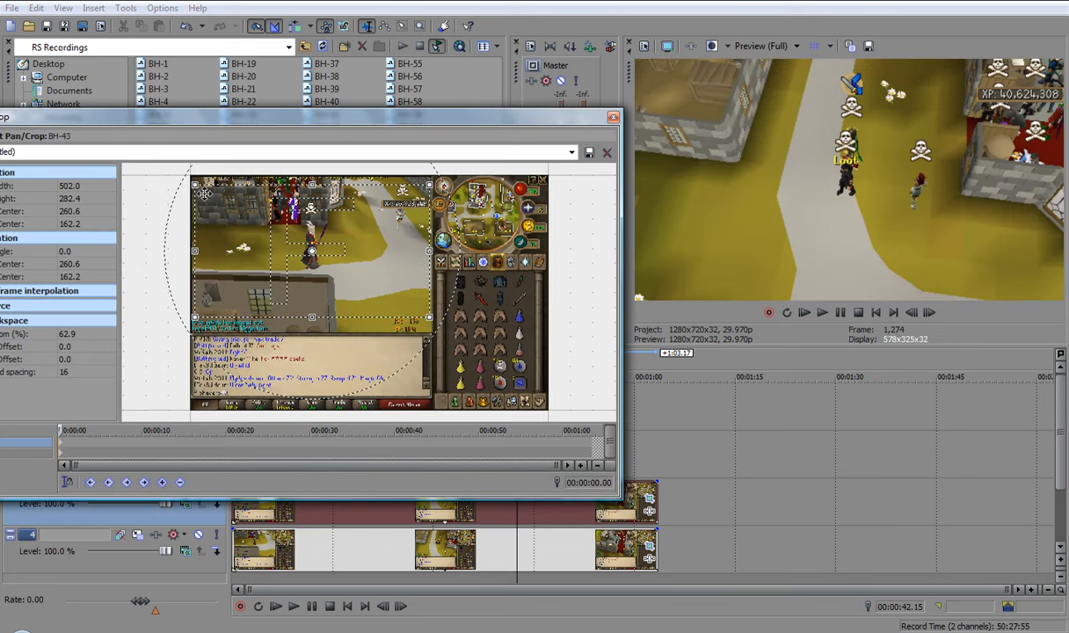
pyautogui.moveTo(399, 315); pyautogui.dragTo(448, 373)
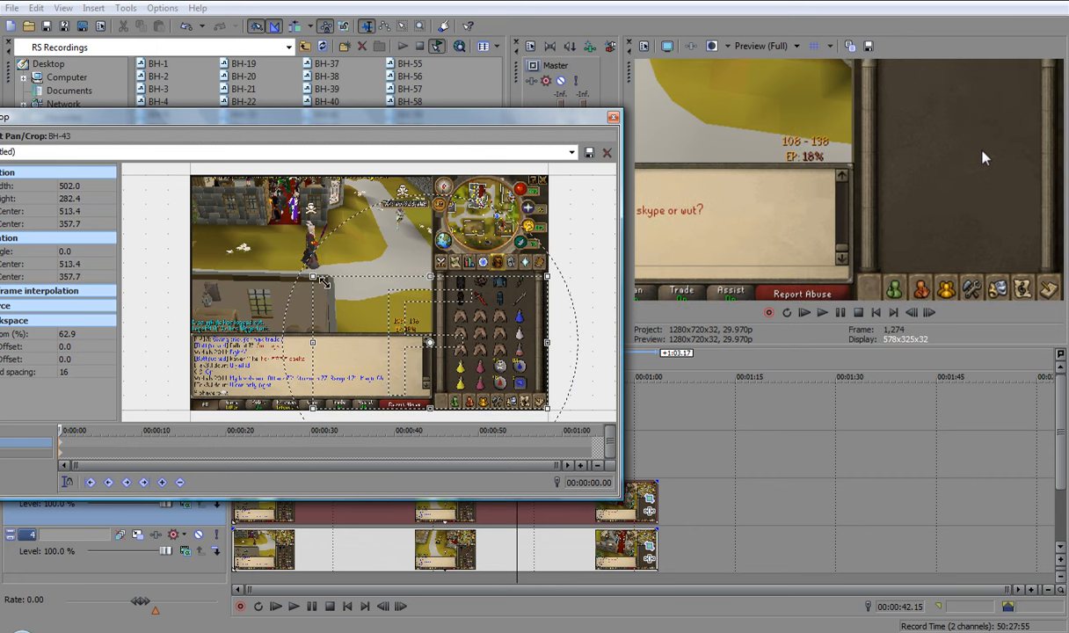
pyautogui.moveTo(323, 282); pyautogui.dragTo(407, 332)
pyautogui.moveTo(152, 124); pyautogui.dragTo(258, 148)
pyautogui.moveTo(446, 356); pyautogui.dragTo(482, 287)
pyautogui.scroll(2, 483, 317)
pyautogui.scroll(2, 483, 317)
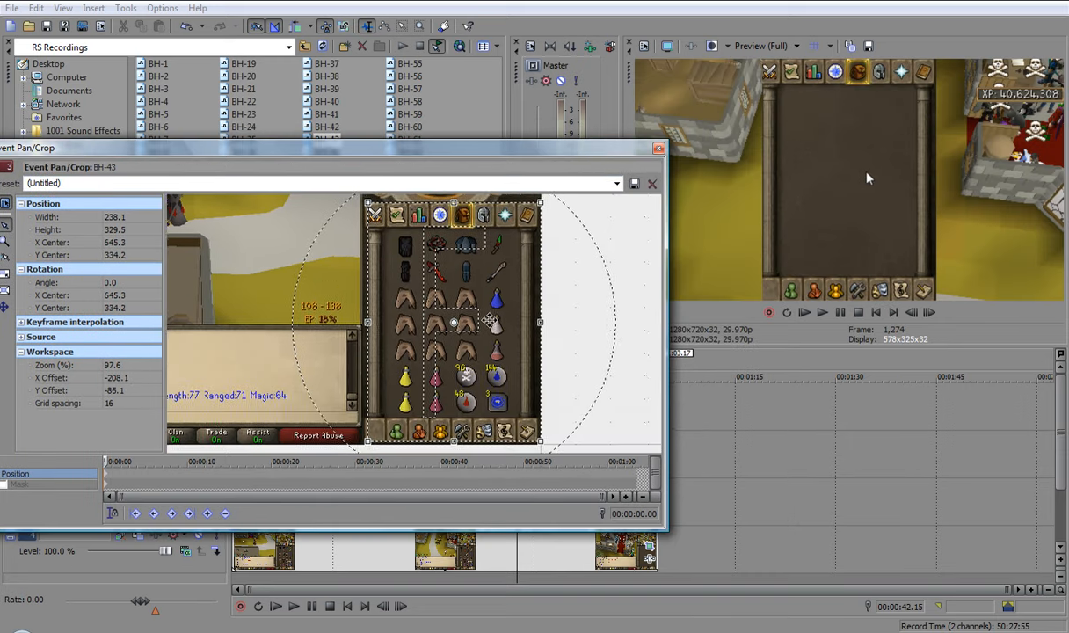
# - Refine the crop's upper-left and lower-right corners to the inventory panel's edges, about 241 by 333, and close Event Pan/Crop
pyautogui.moveTo(209, 274); pyautogui.dragTo(177, 383)
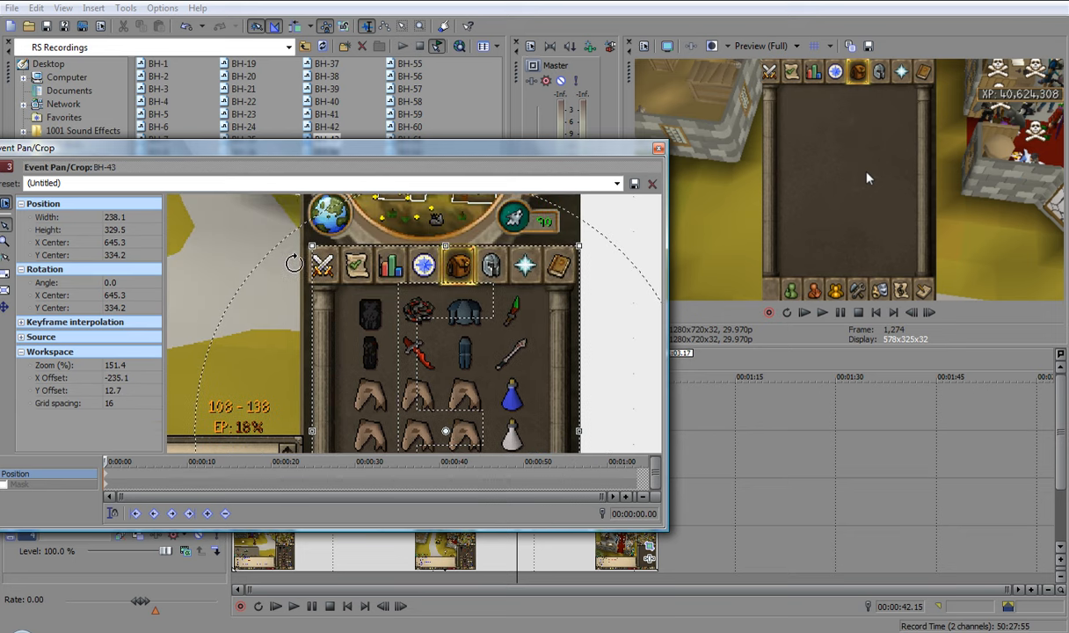
pyautogui.moveTo(310, 244)
pyautogui.mouseDown()
pyautogui.moveTo(294, 235)
pyautogui.moveTo(307, 244)
pyautogui.mouseUp()
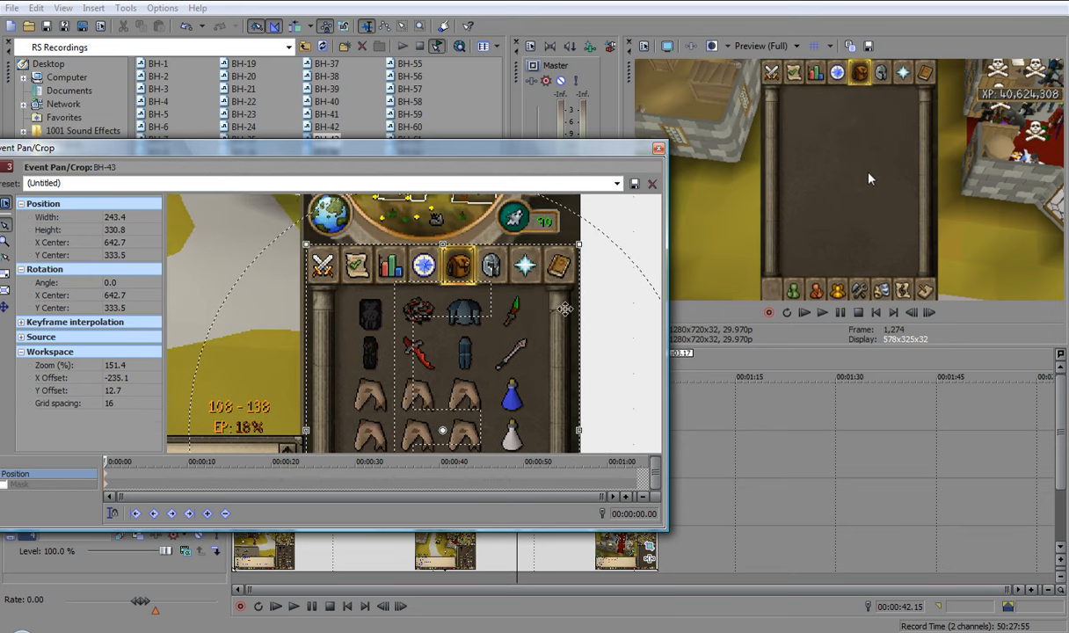
pyautogui.scroll(-4, 566, 309)
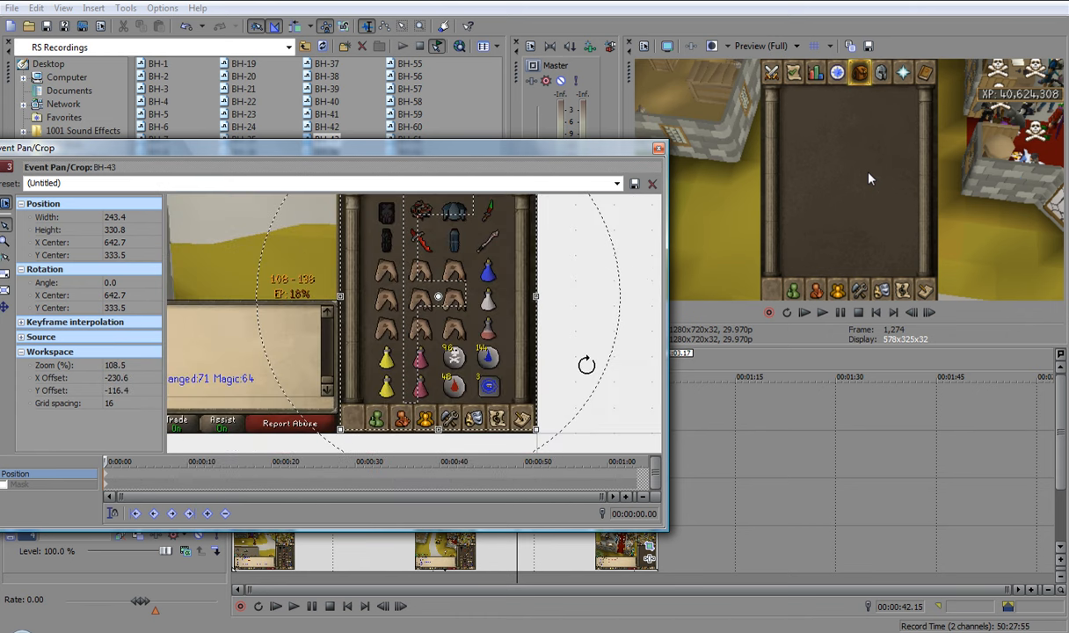
pyautogui.scroll(5, 576, 350)
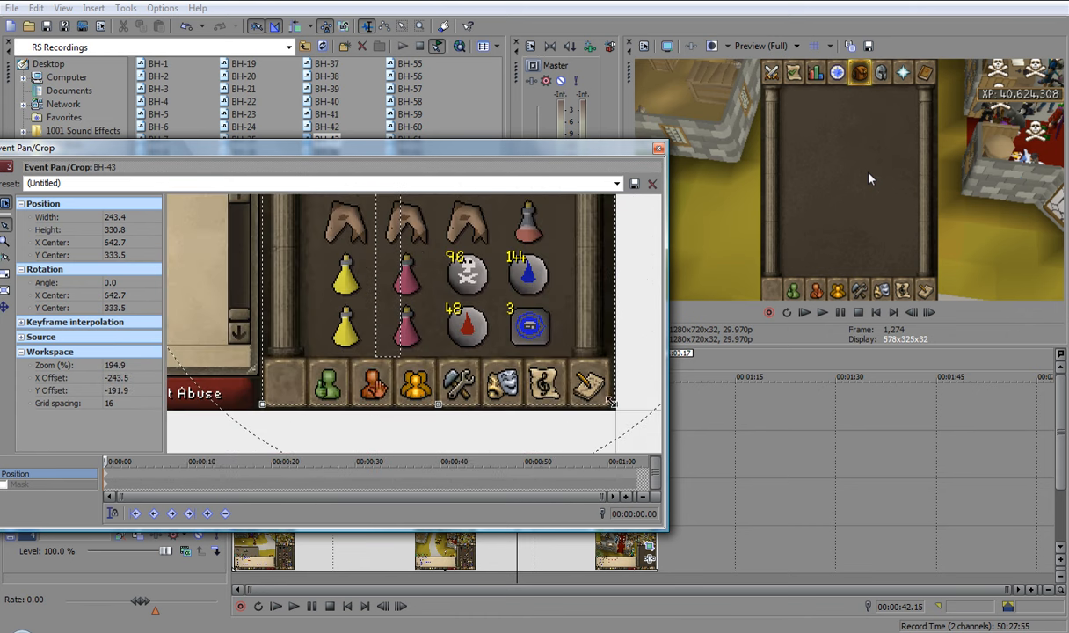
pyautogui.moveTo(612, 402); pyautogui.dragTo(613, 409)
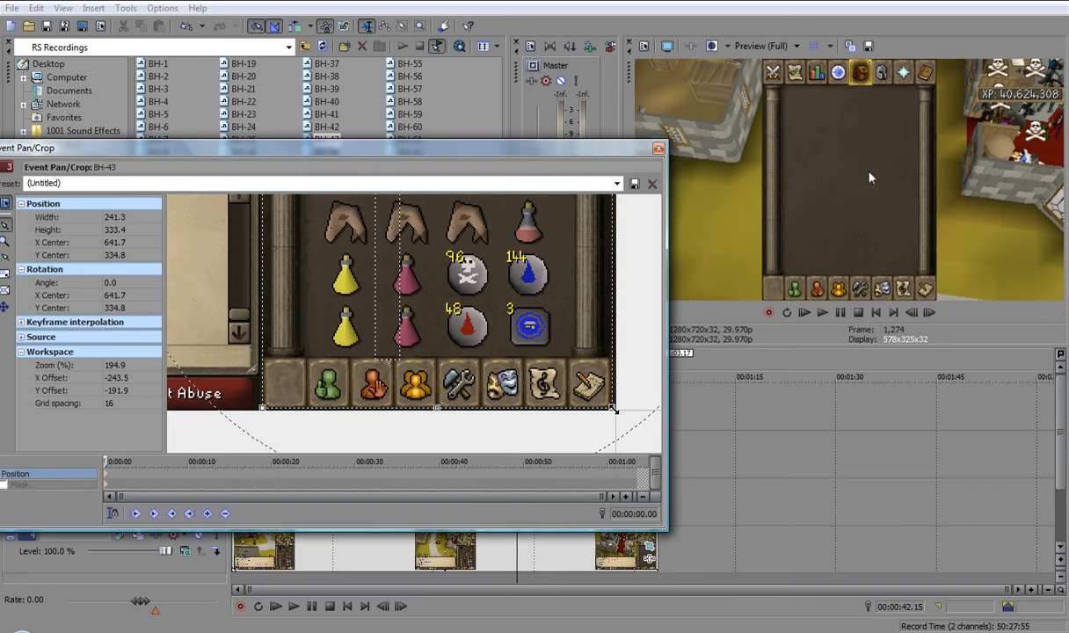
pyautogui.scroll(-8, 597, 398)
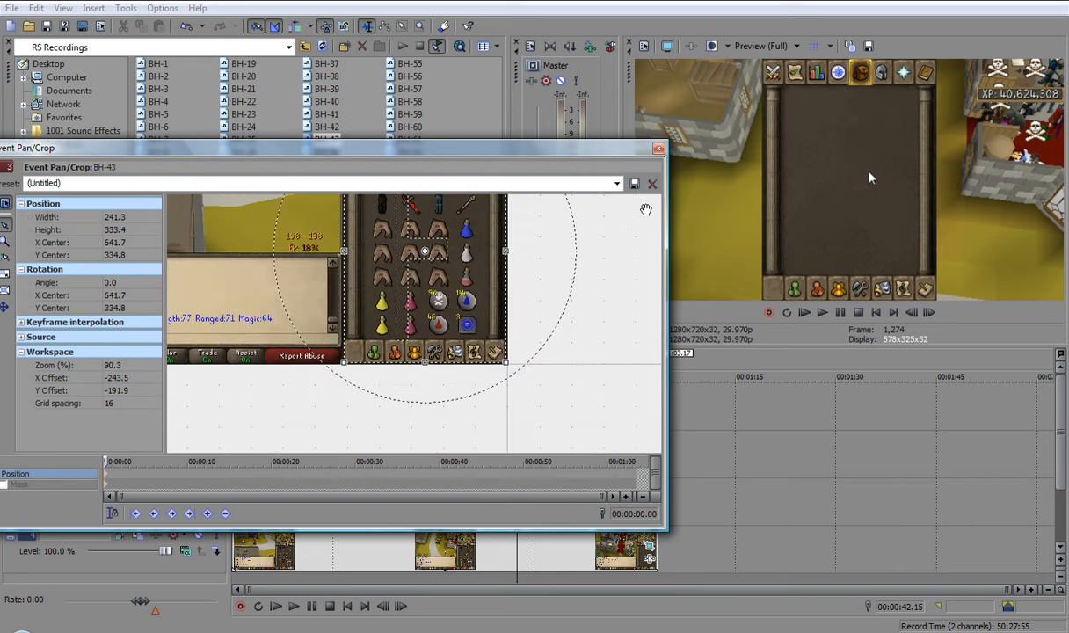
pyautogui.click(658, 151)
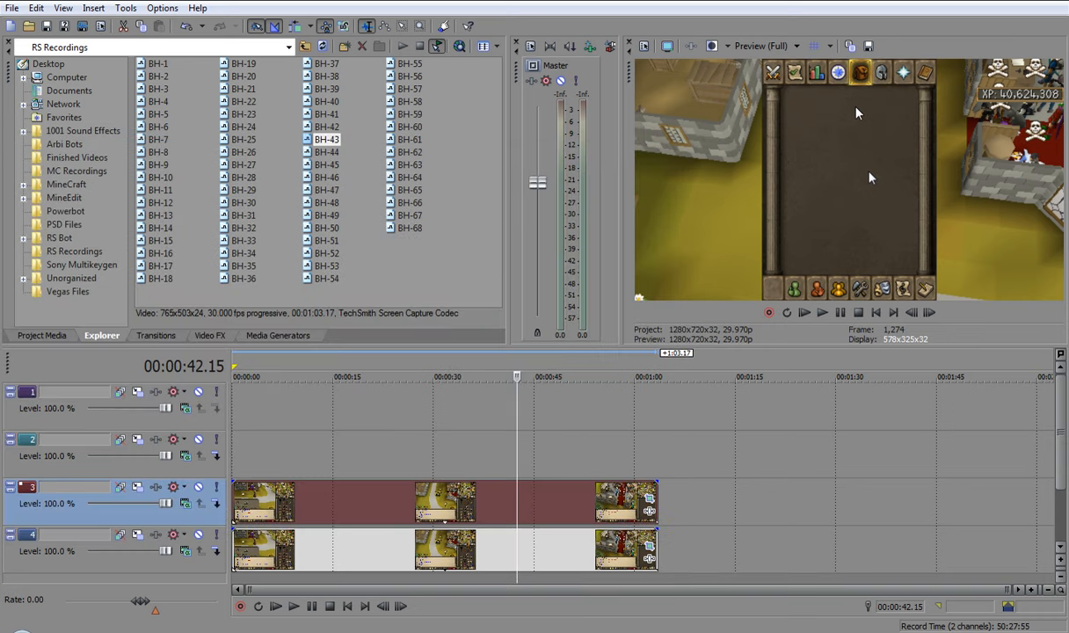
# - In Track Motion for track 3, lock the aspect ratio and shrink the picture to about 858 by 483
pyautogui.click(138, 488)
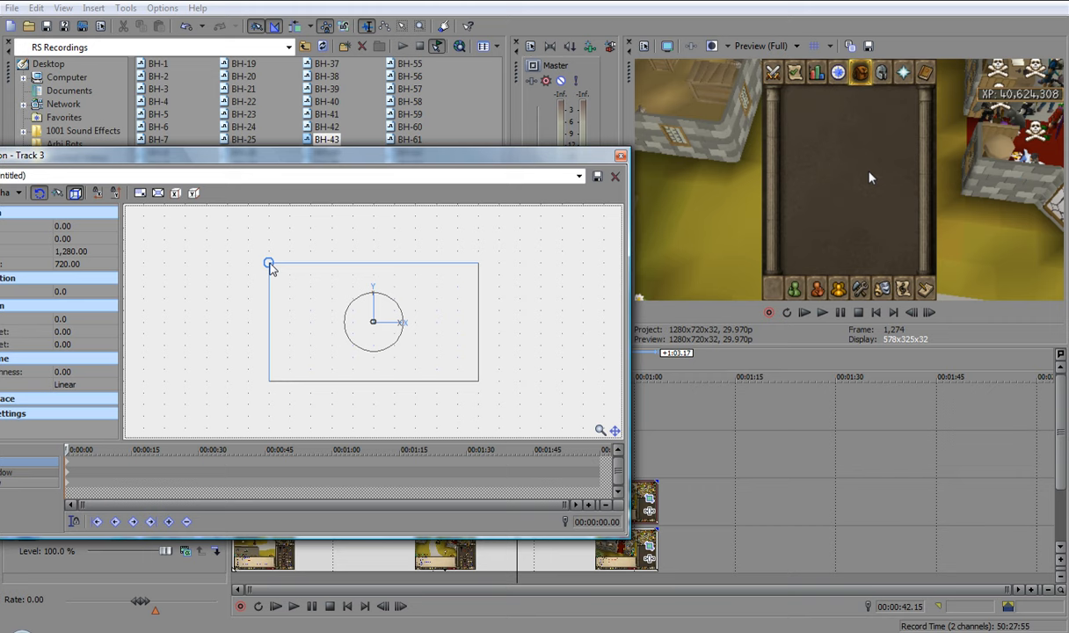
pyautogui.click(141, 192)
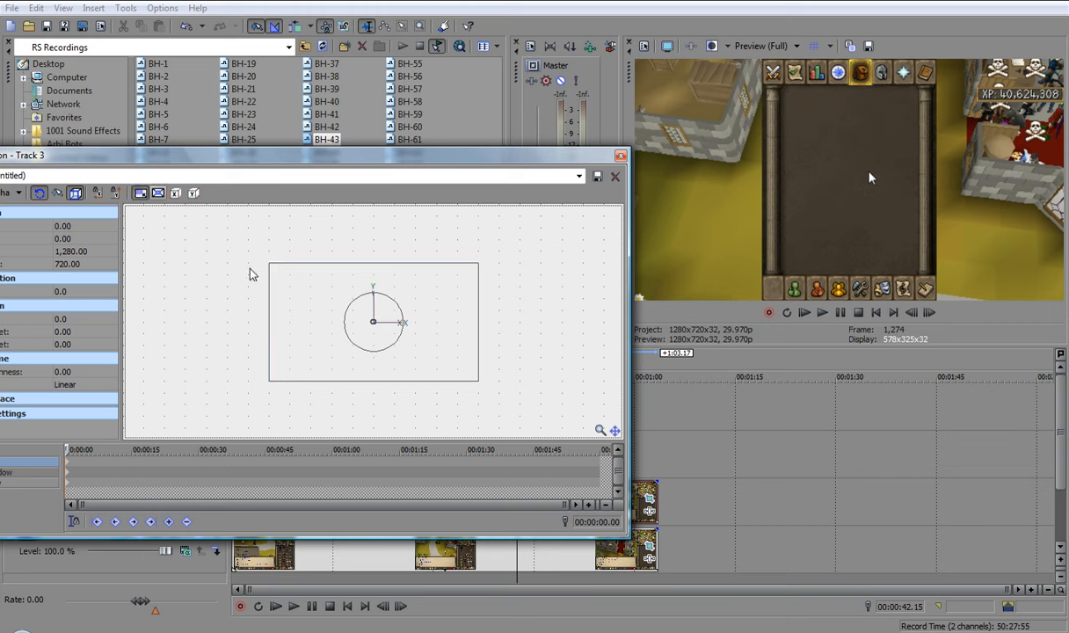
pyautogui.moveTo(270, 270); pyautogui.dragTo(338, 309)
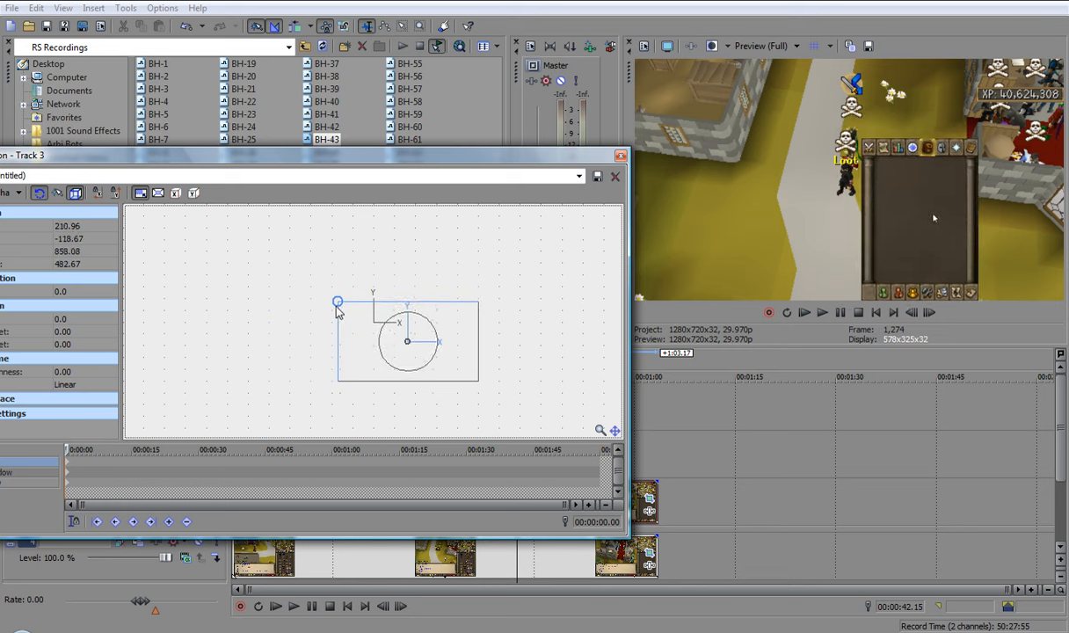
# - Move the track 3 picture toward the frame's lower-right corner, to about X 474 and Y -119
pyautogui.moveTo(361, 354); pyautogui.dragTo(394, 357)
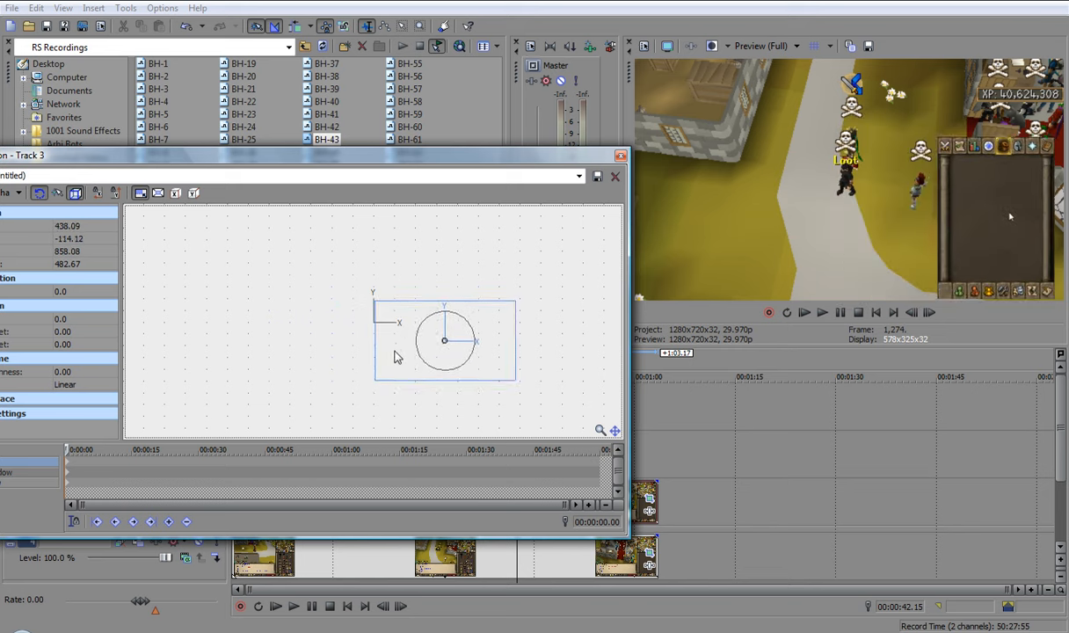
pyautogui.press('Right')
pyautogui.press('Right')
pyautogui.press('Right')
pyautogui.press('Right')
pyautogui.press('Right')
pyautogui.press('Right')
pyautogui.press('Right')
pyautogui.press('Right')
pyautogui.press('Down')
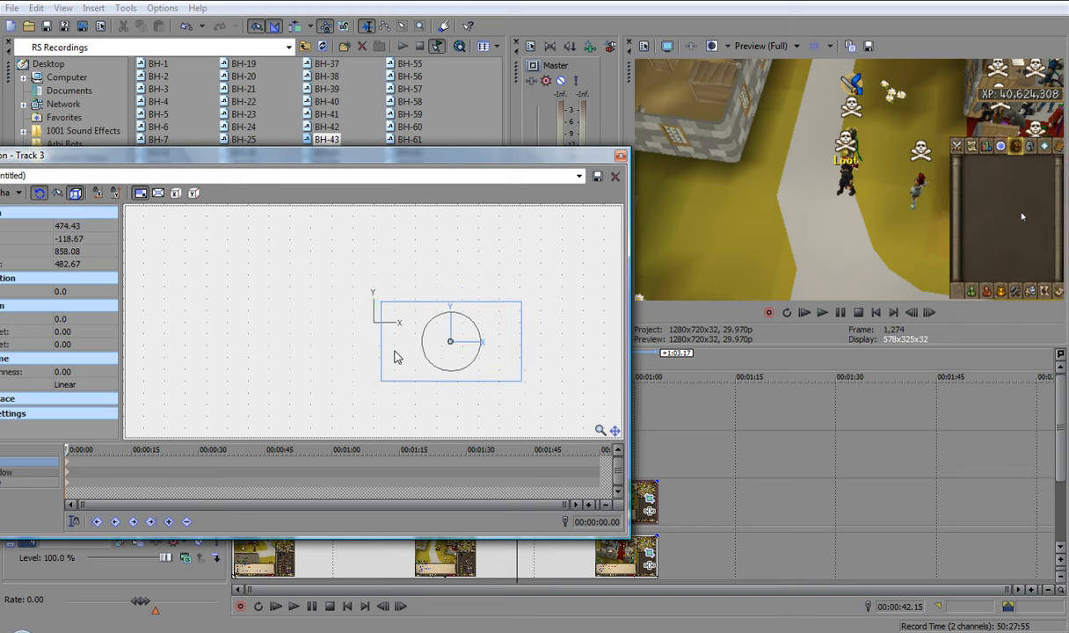
# - Nudge the track 3 picture left to about X 466 to align it with the frame's edge, and close Track Motion
pyautogui.scroll(3, 296, 394)
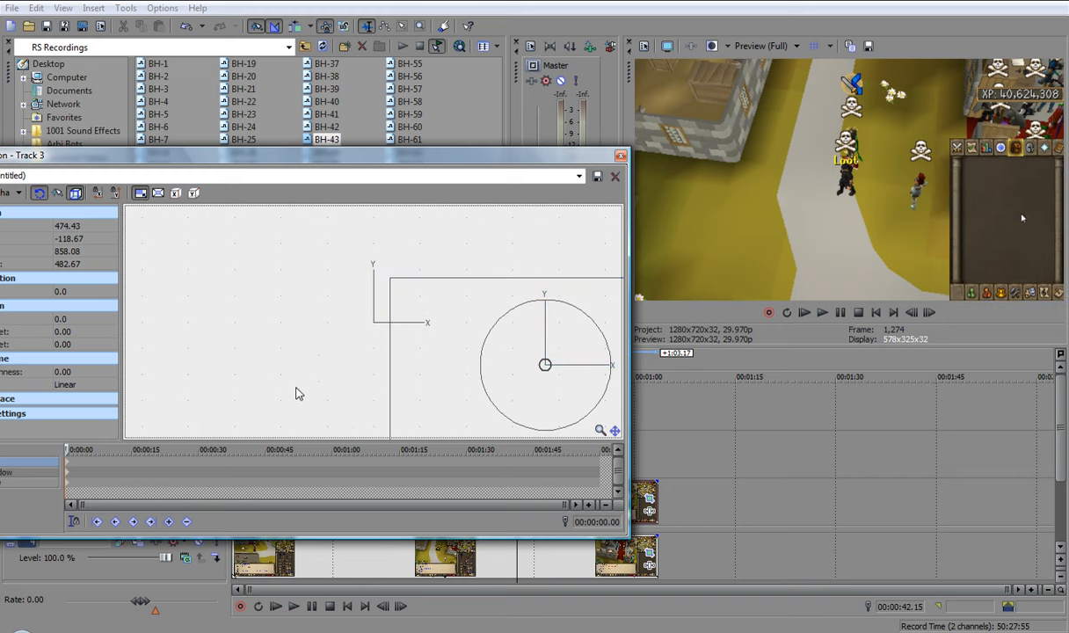
pyautogui.moveTo(304, 383); pyautogui.dragTo(246, 337)
pyautogui.press('Left')
pyautogui.press('Left')
pyautogui.press('Left')
pyautogui.press('Left')
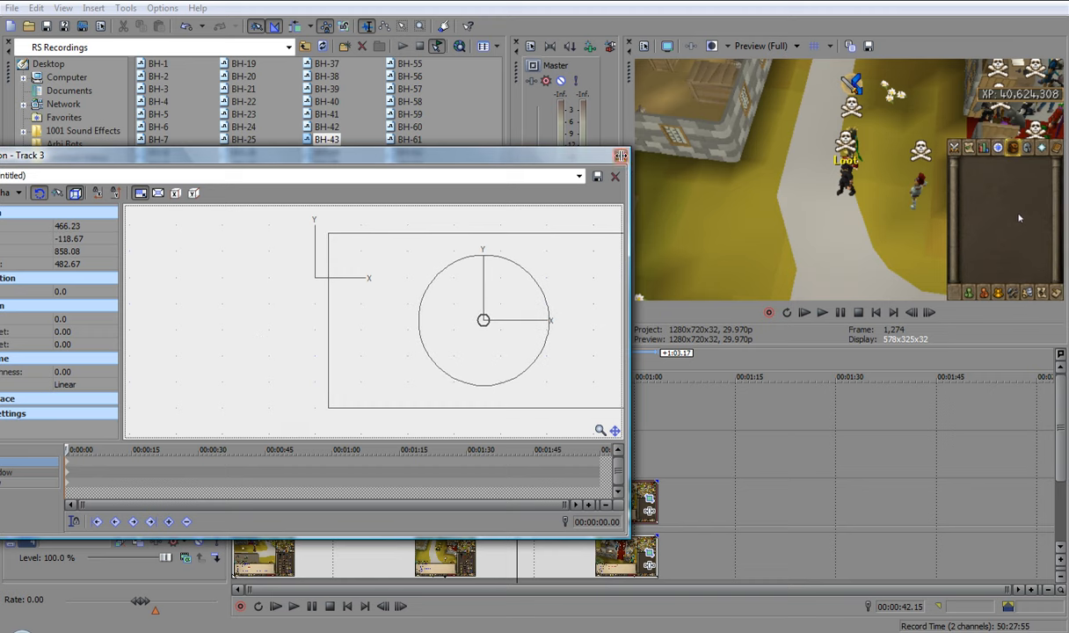
pyautogui.click(620, 156)
# - Copy the track 4 BH-43 clip onto track 2 at the same start time and move the playhead to 00:00:34.03
pyautogui.click(365, 568)
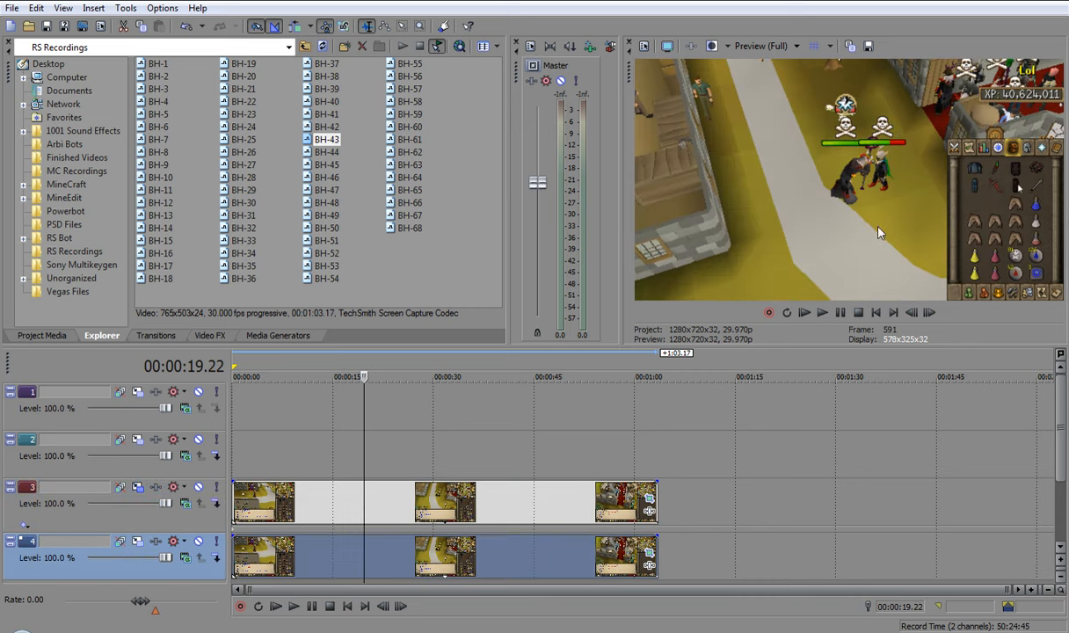
pyautogui.click(523, 507)
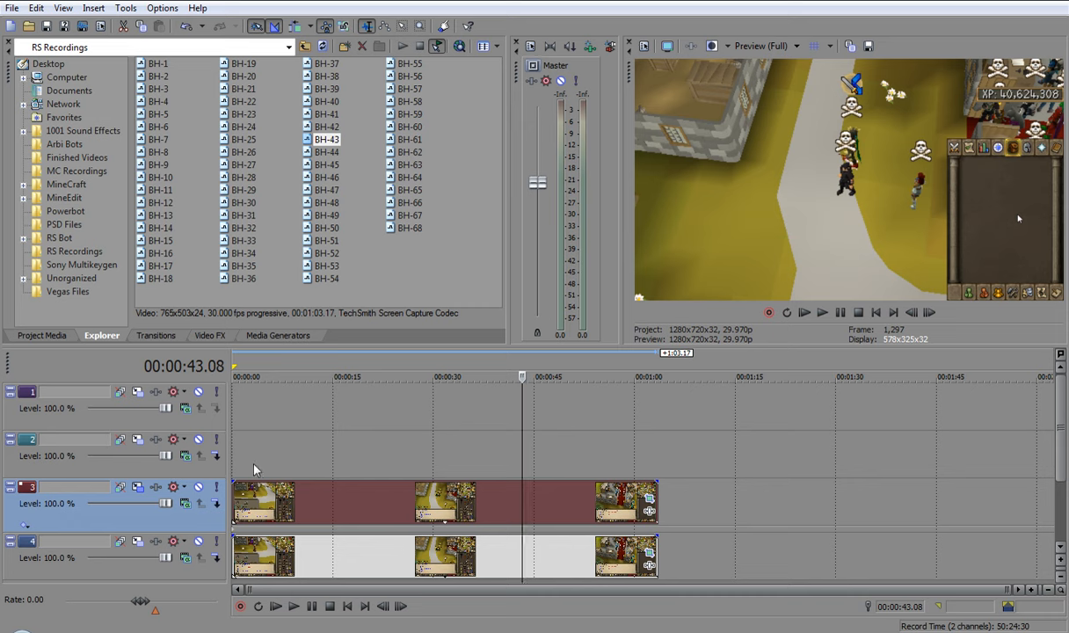
pyautogui.click(325, 560)
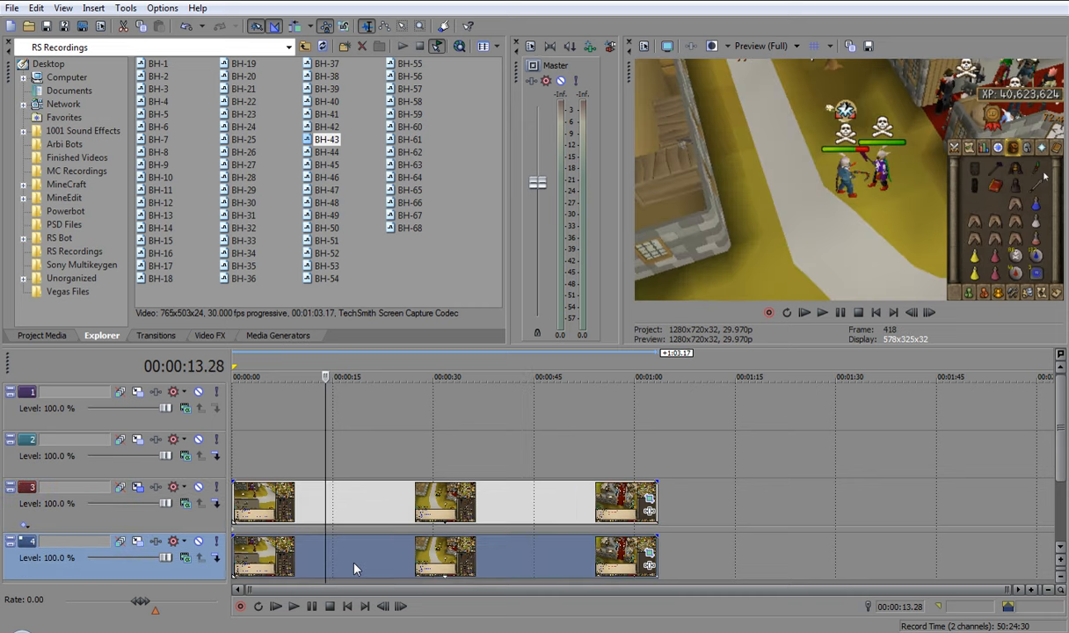
pyautogui.click(264, 459)
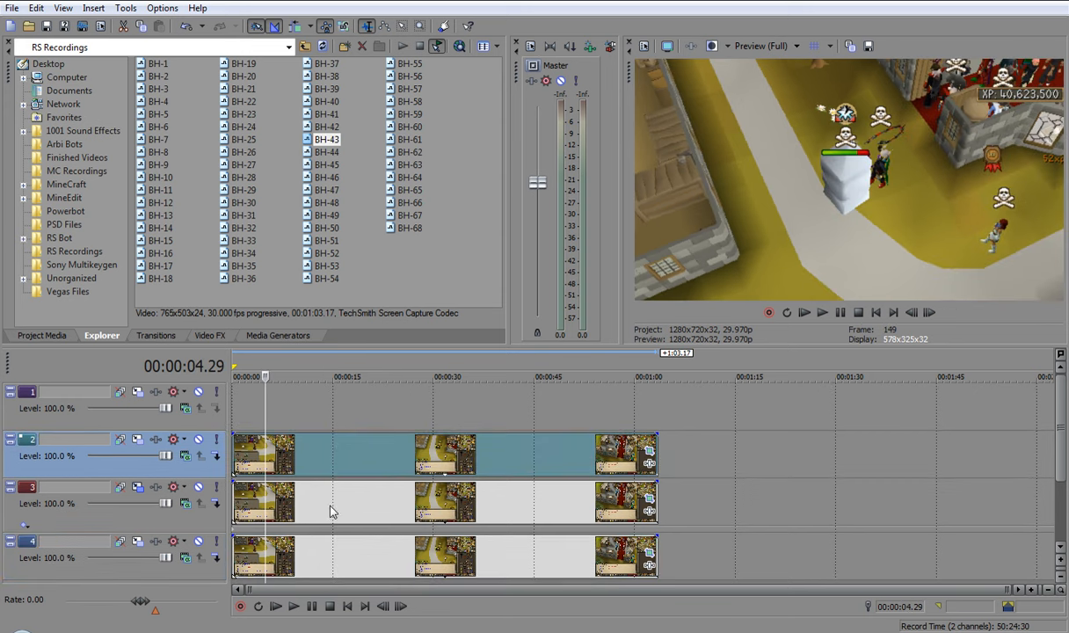
pyautogui.click(498, 456)
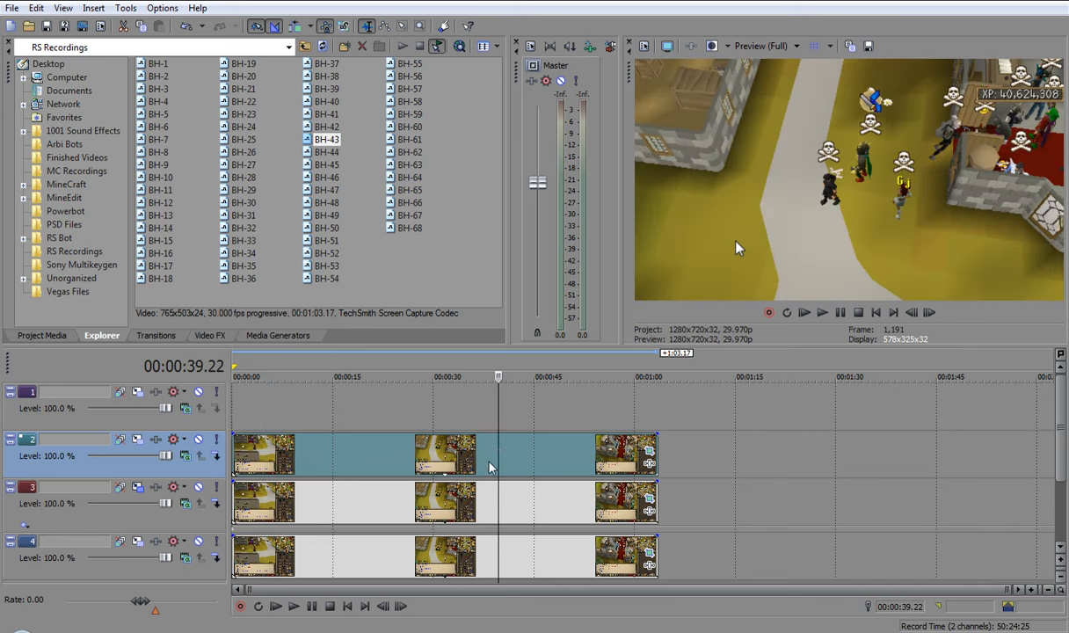
pyautogui.click(460, 453)
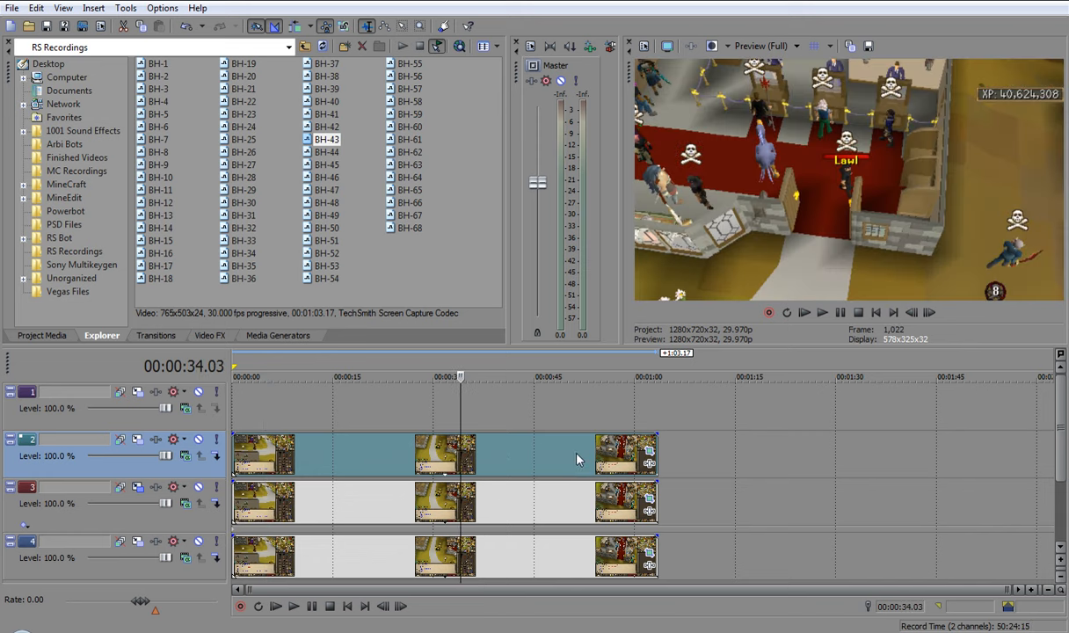
# - In Event Pan/Crop for the track 2 clip, crop roughly around the game's health orb, about 132 by 61
pyautogui.click(647, 449)
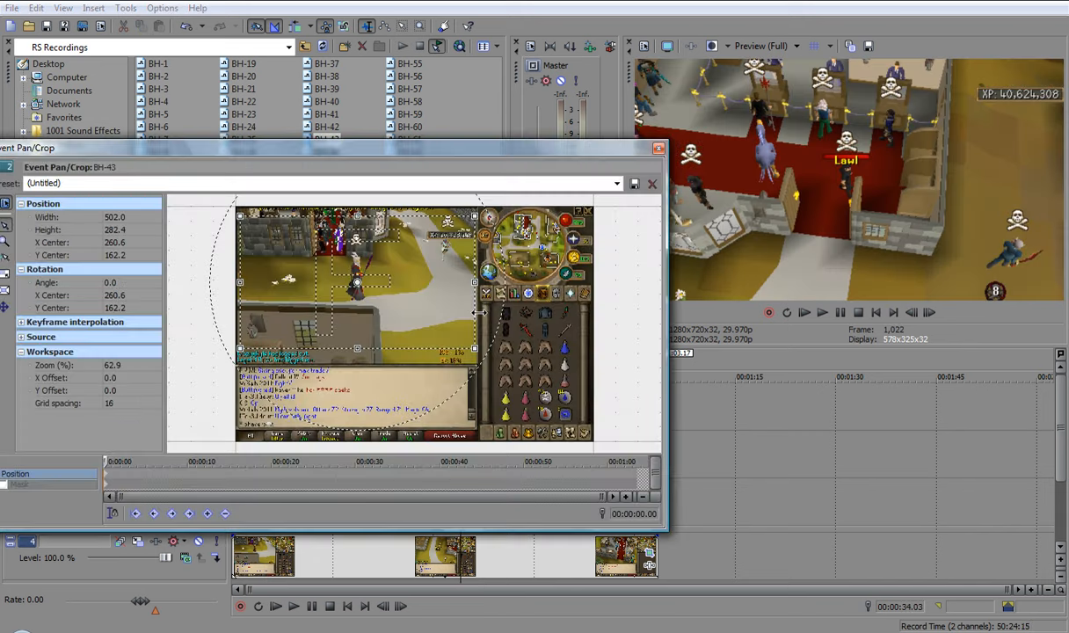
pyautogui.moveTo(441, 305); pyautogui.dragTo(577, 296)
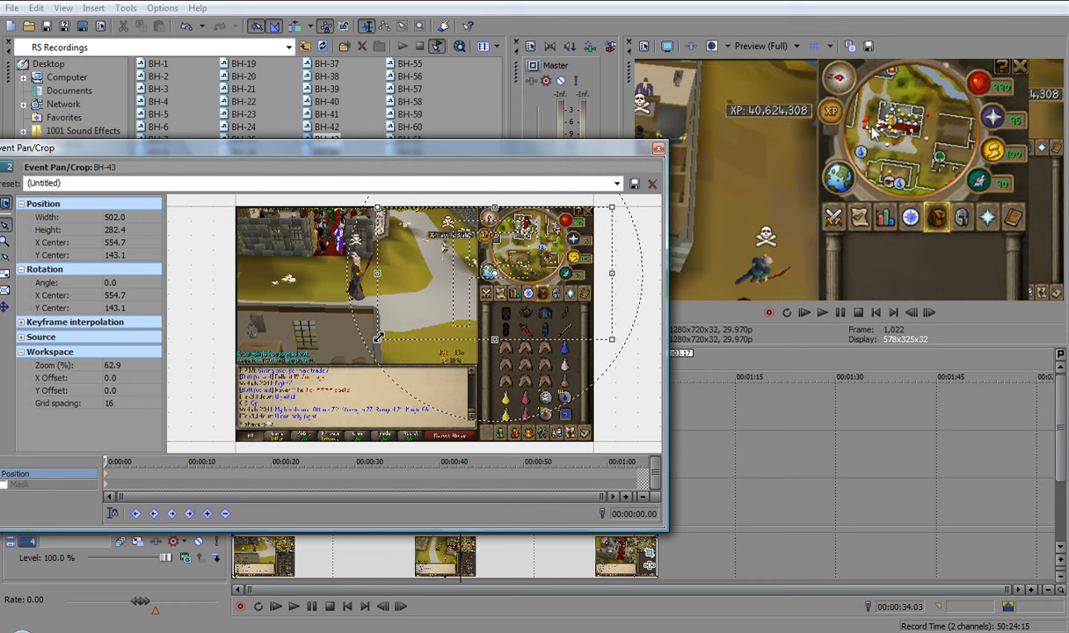
pyautogui.moveTo(379, 338); pyautogui.dragTo(552, 237)
pyautogui.moveTo(584, 328); pyautogui.dragTo(522, 415)
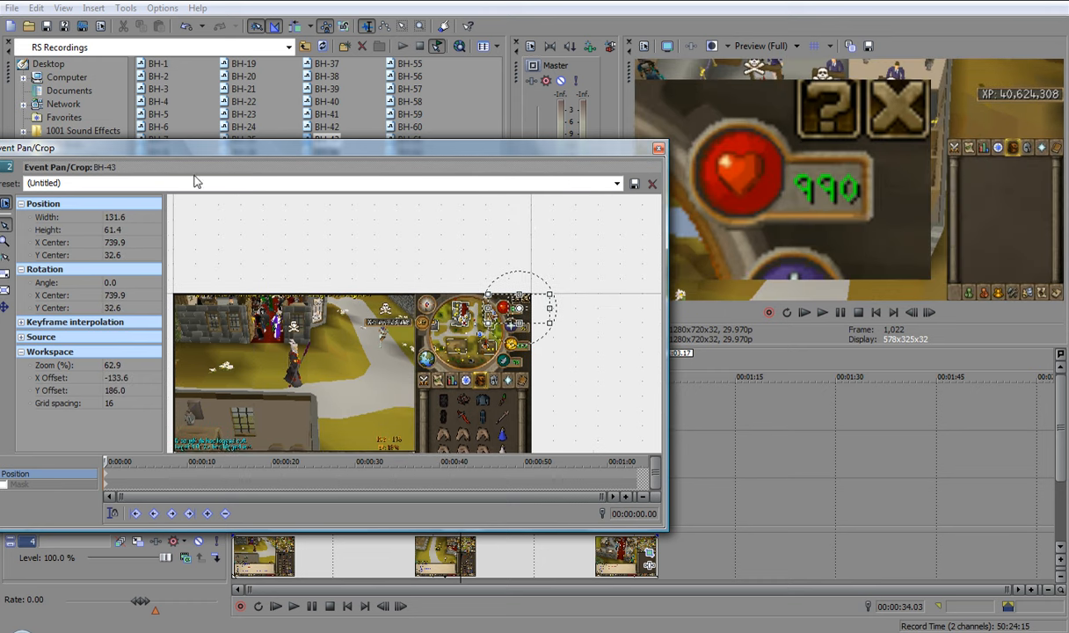
# - Tighten the track 2 crop around the health orb and its number to about 64 by 36, and close Event Pan/Crop
pyautogui.moveTo(149, 154); pyautogui.dragTo(194, 167)
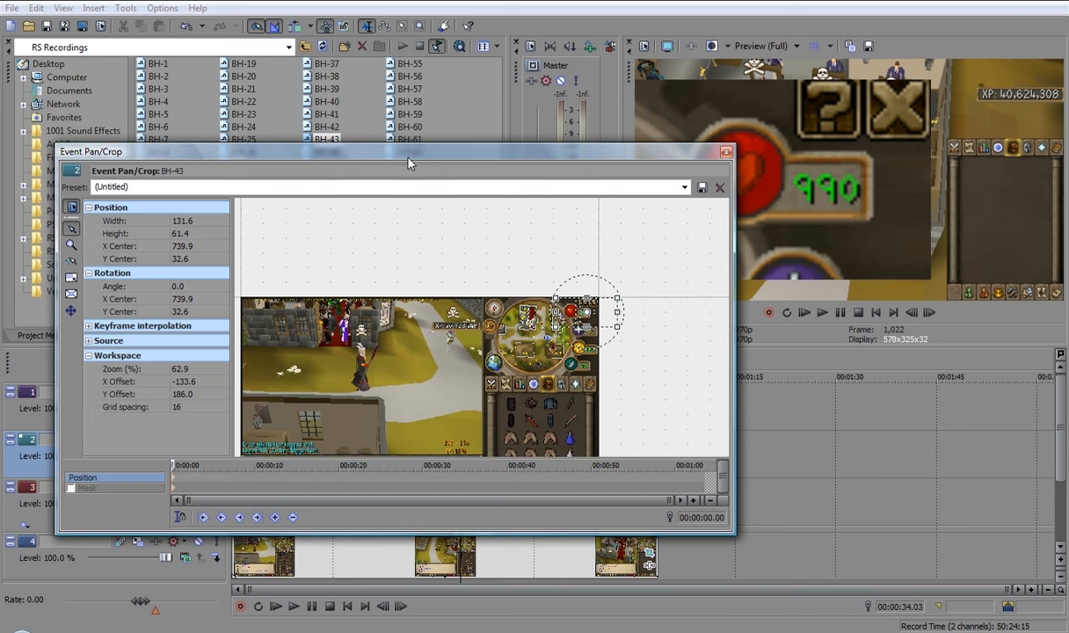
pyautogui.moveTo(409, 162); pyautogui.dragTo(343, 157)
pyautogui.scroll(3, 574, 359)
pyautogui.scroll(3, 566, 394)
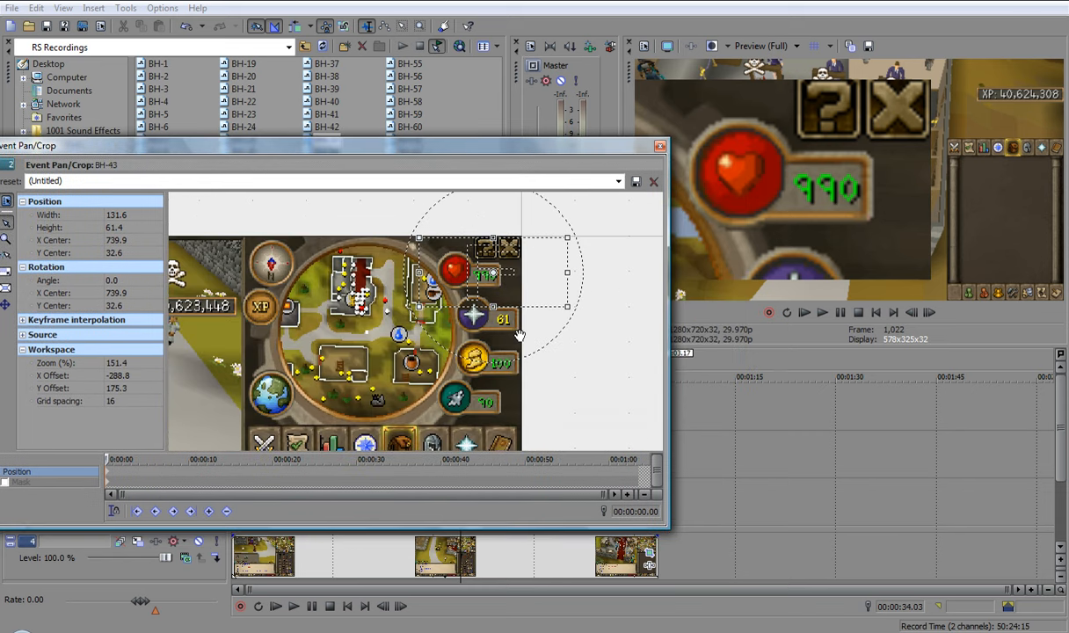
pyautogui.moveTo(591, 303); pyautogui.dragTo(519, 270)
pyautogui.scroll(2, 528, 277)
pyautogui.scroll(2, 533, 279)
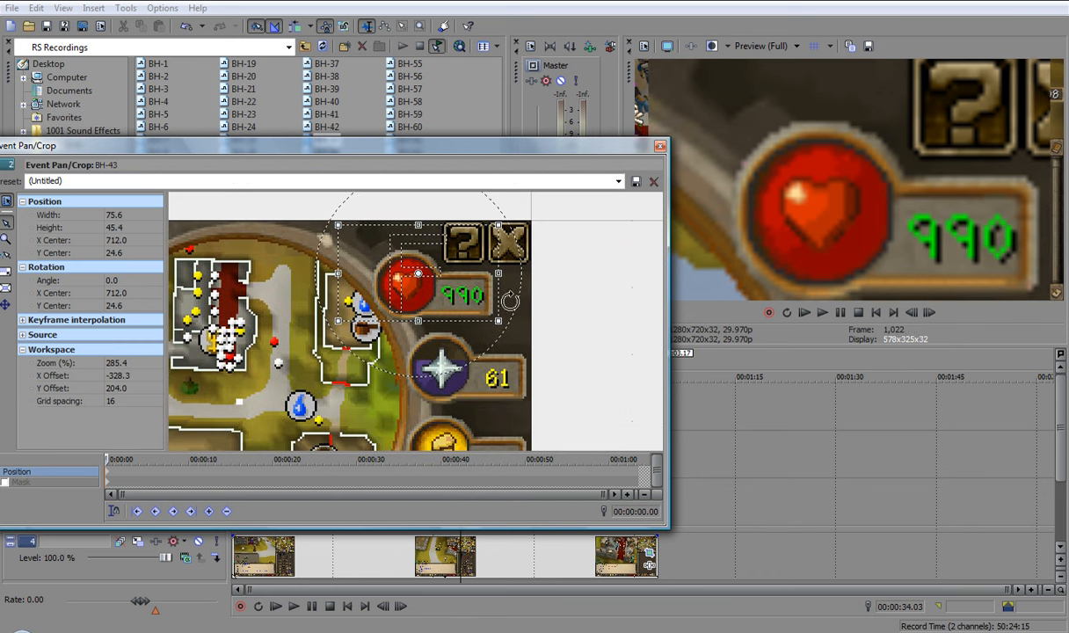
pyautogui.moveTo(337, 226); pyautogui.dragTo(362, 242)
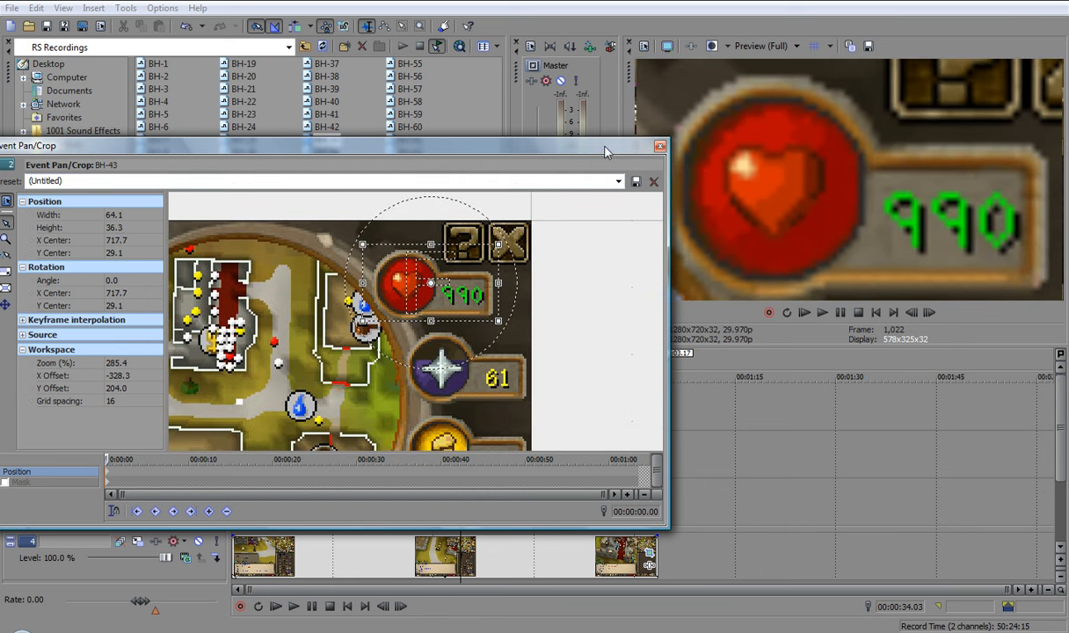
pyautogui.click(660, 147)
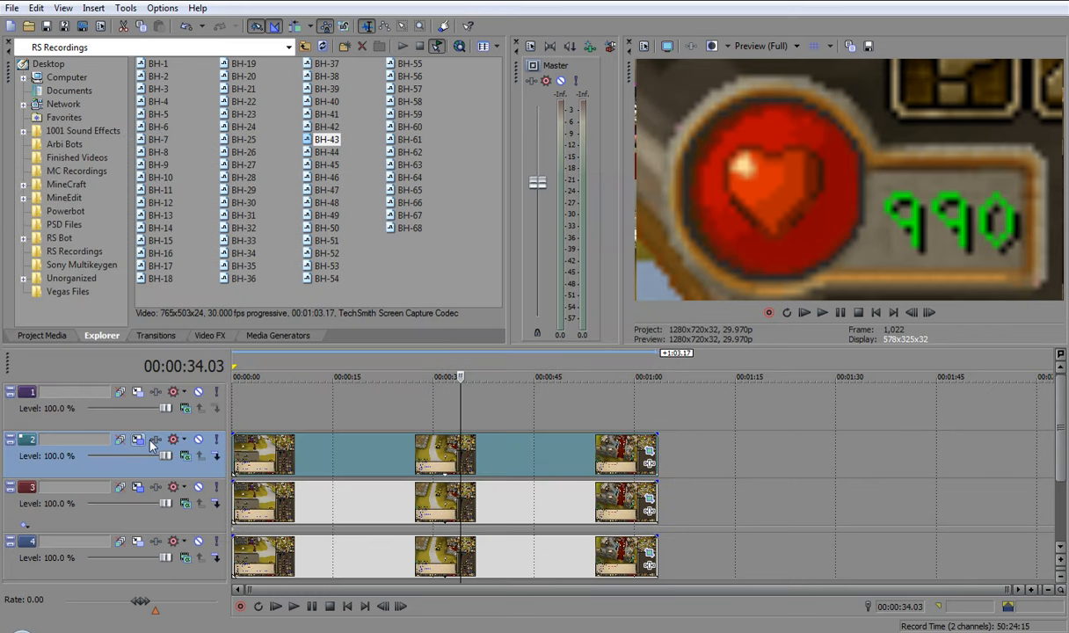
# - Reopen Event Pan/Crop for the track 2 clip and enable its mask
pyautogui.click(139, 439)
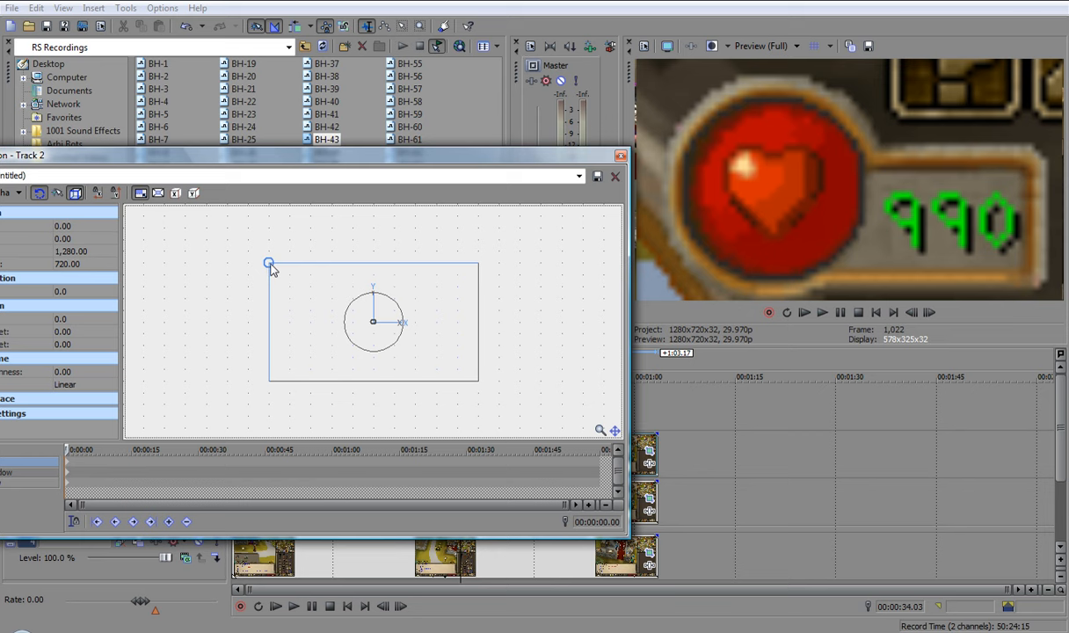
pyautogui.click(621, 157)
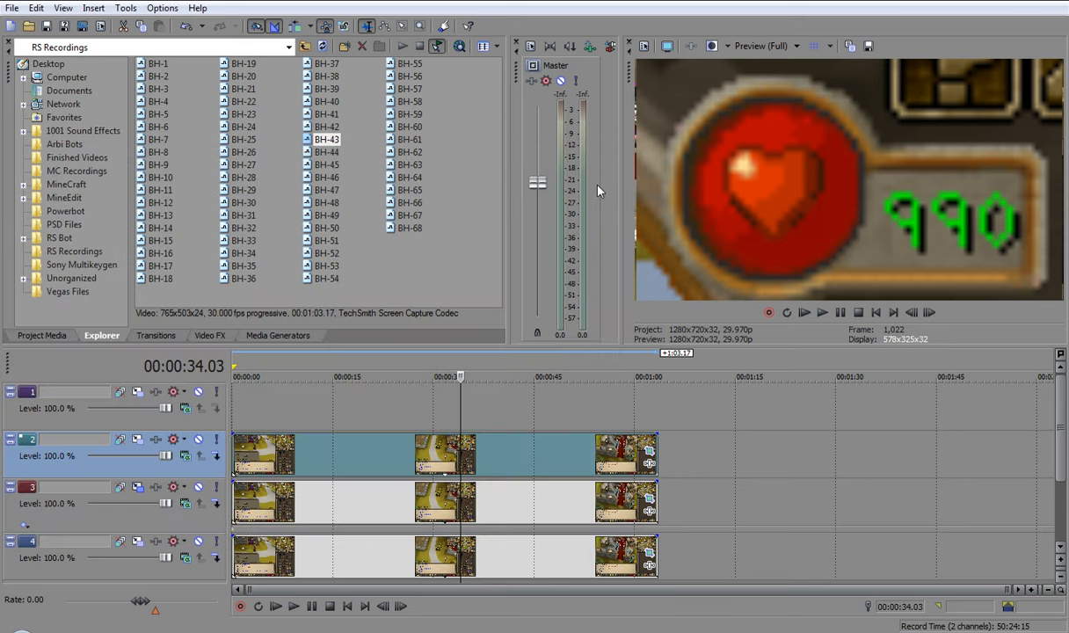
pyautogui.click(646, 448)
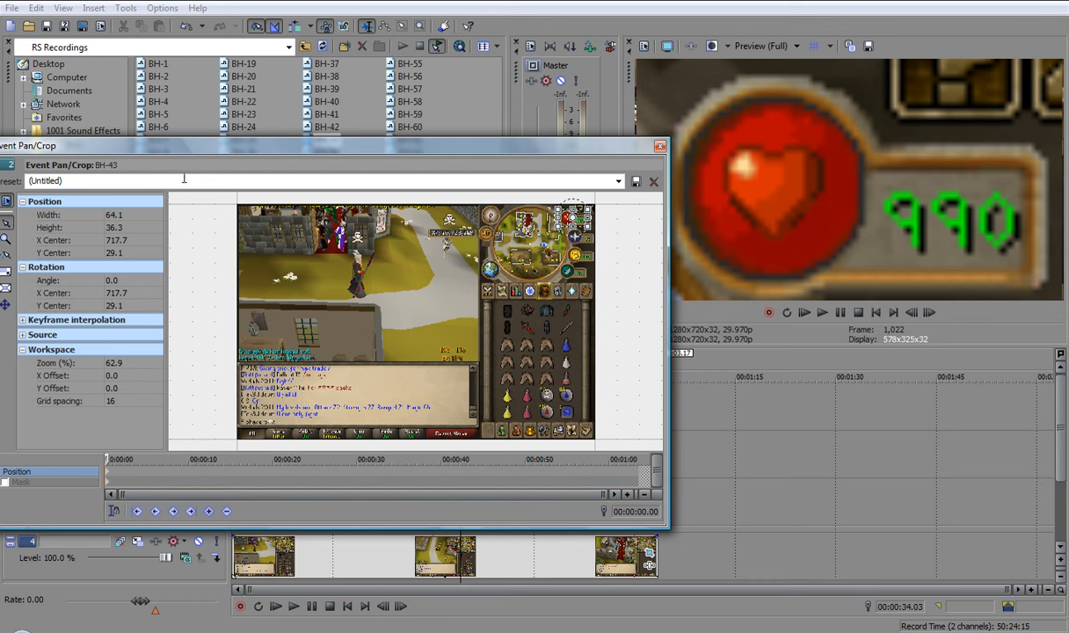
pyautogui.moveTo(181, 144); pyautogui.dragTo(326, 104)
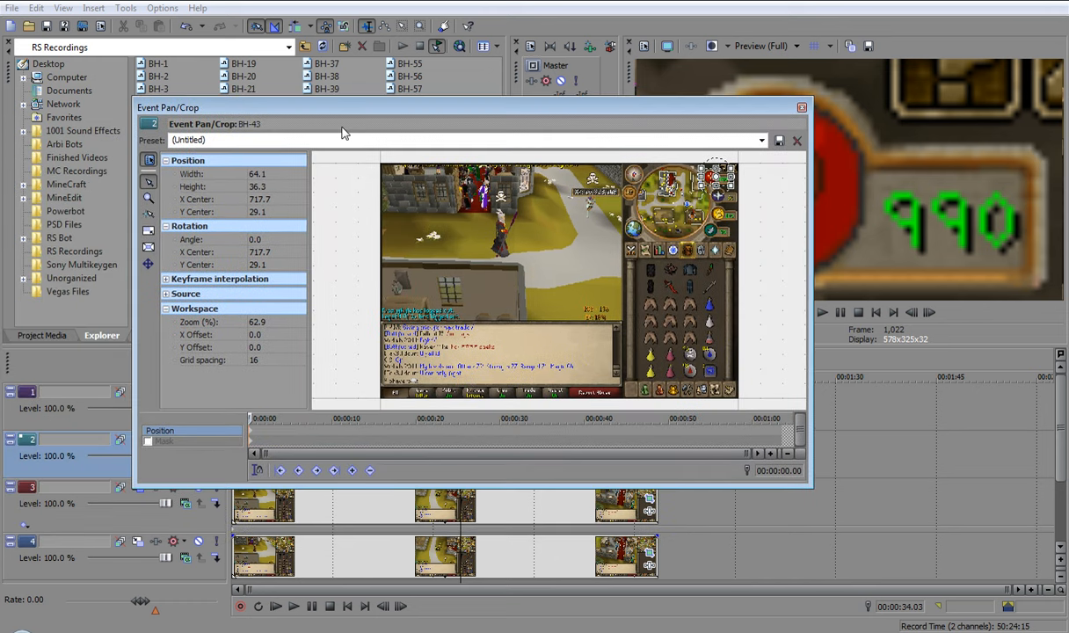
pyautogui.click(148, 442)
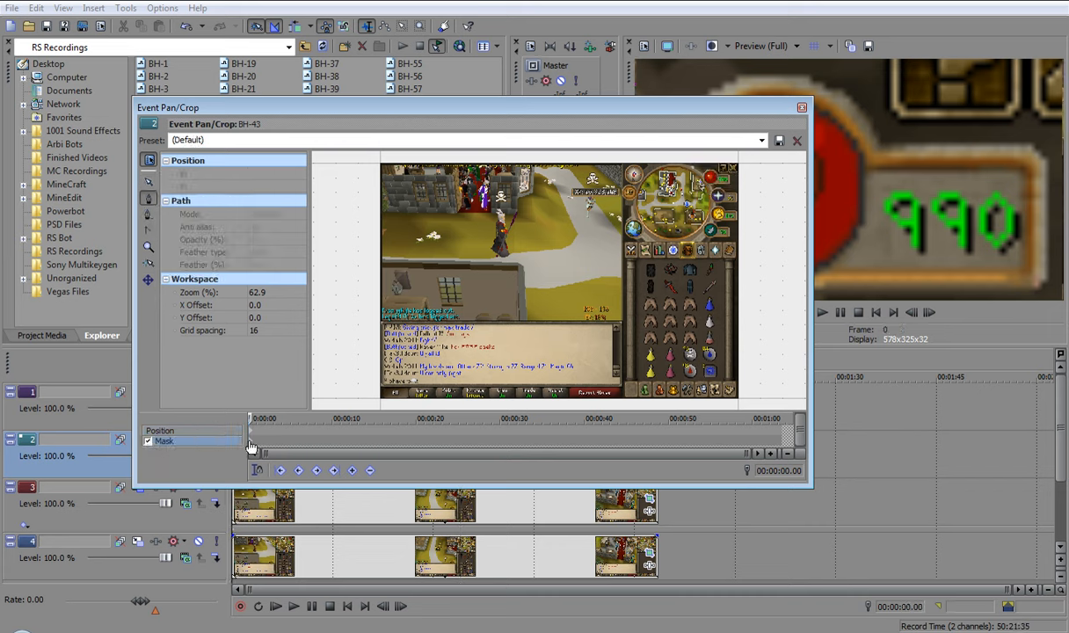
# - Draw a closed mask path with the anchor tool around the outline of the health orb and its number box
pyautogui.scroll(3, 354, 250)
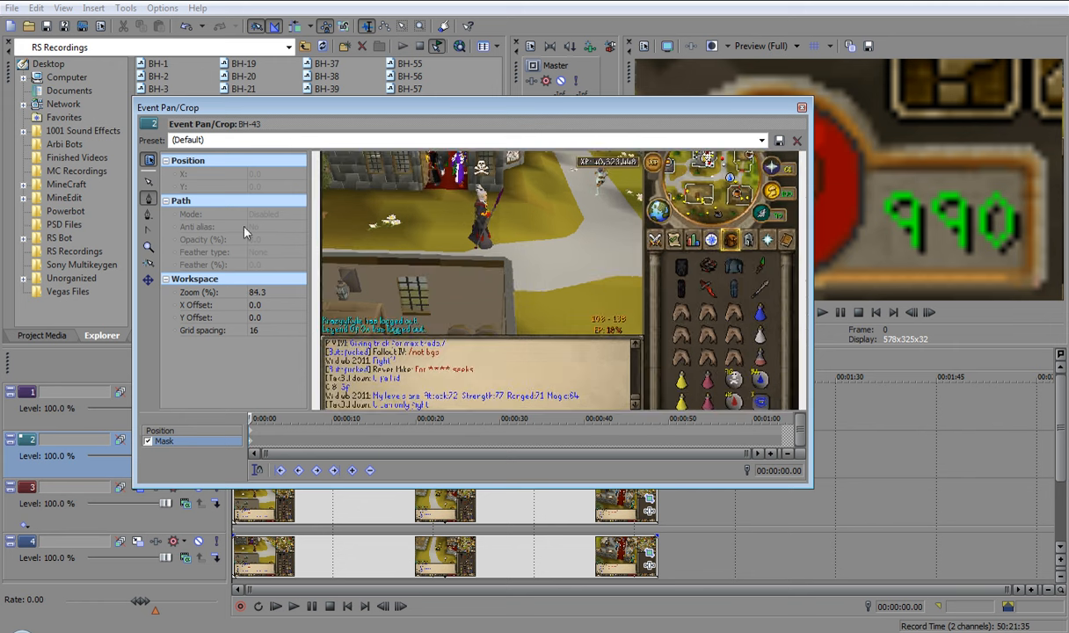
pyautogui.click(148, 183)
pyautogui.moveTo(546, 205); pyautogui.dragTo(415, 289)
pyautogui.moveTo(615, 249); pyautogui.dragTo(494, 238)
pyautogui.scroll(4, 573, 221)
pyautogui.moveTo(573, 220)
pyautogui.mouseDown()
pyautogui.moveTo(454, 260)
pyautogui.moveTo(578, 306)
pyautogui.mouseUp()
pyautogui.scroll(6, 452, 262)
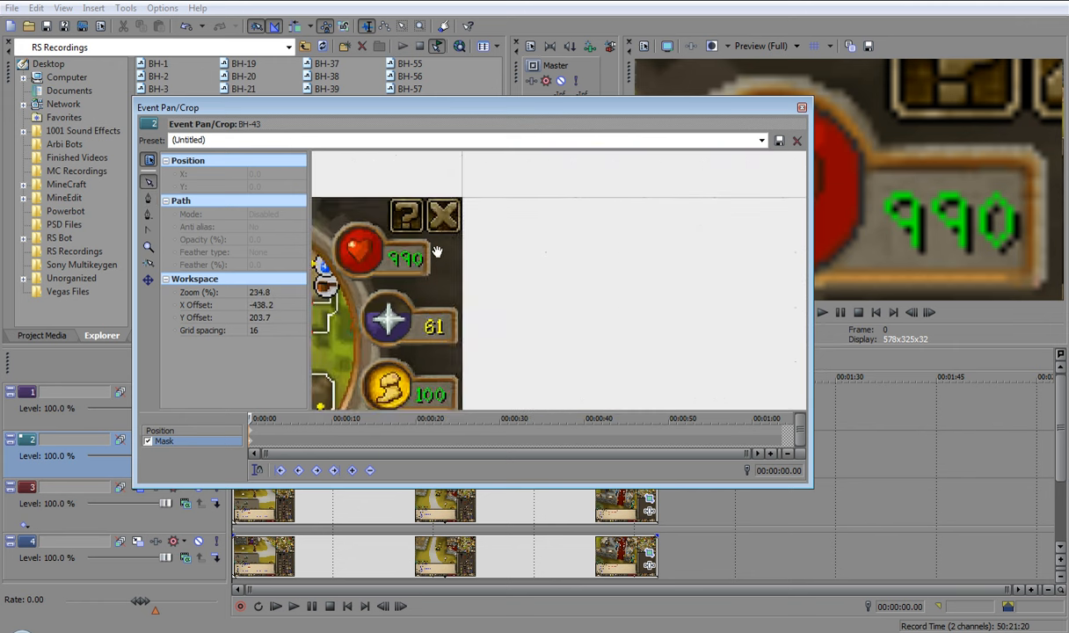
pyautogui.scroll(3, 439, 250)
pyautogui.moveTo(422, 277); pyautogui.dragTo(559, 284)
pyautogui.scroll(6, 557, 283)
pyautogui.moveTo(499, 269); pyautogui.dragTo(597, 289)
pyautogui.scroll(9, 595, 288)
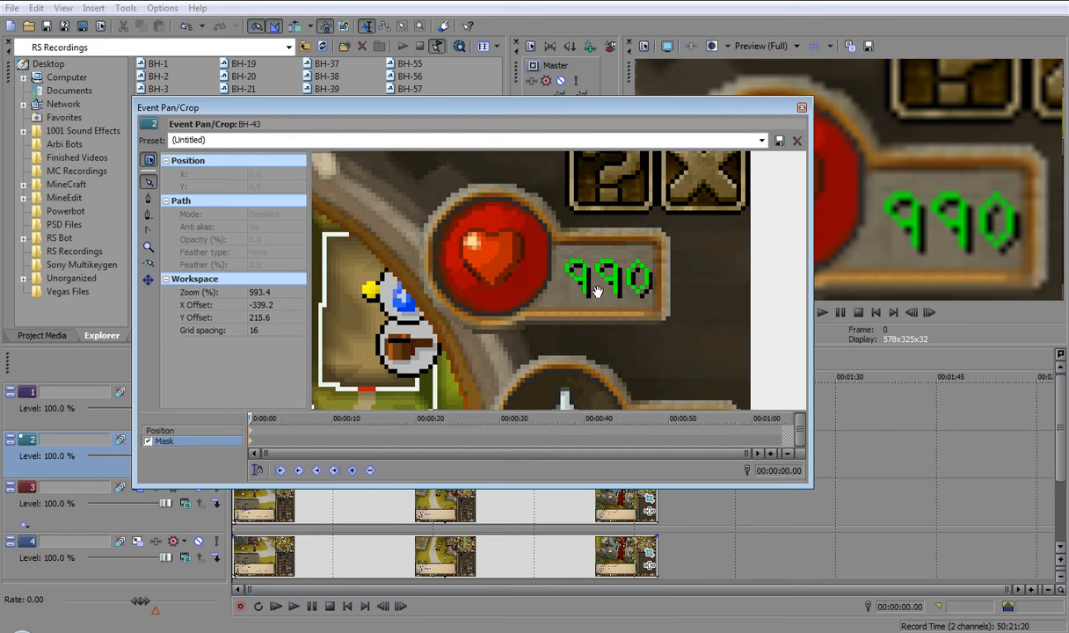
pyautogui.scroll(2, 454, 266)
pyautogui.moveTo(466, 268); pyautogui.dragTo(458, 310)
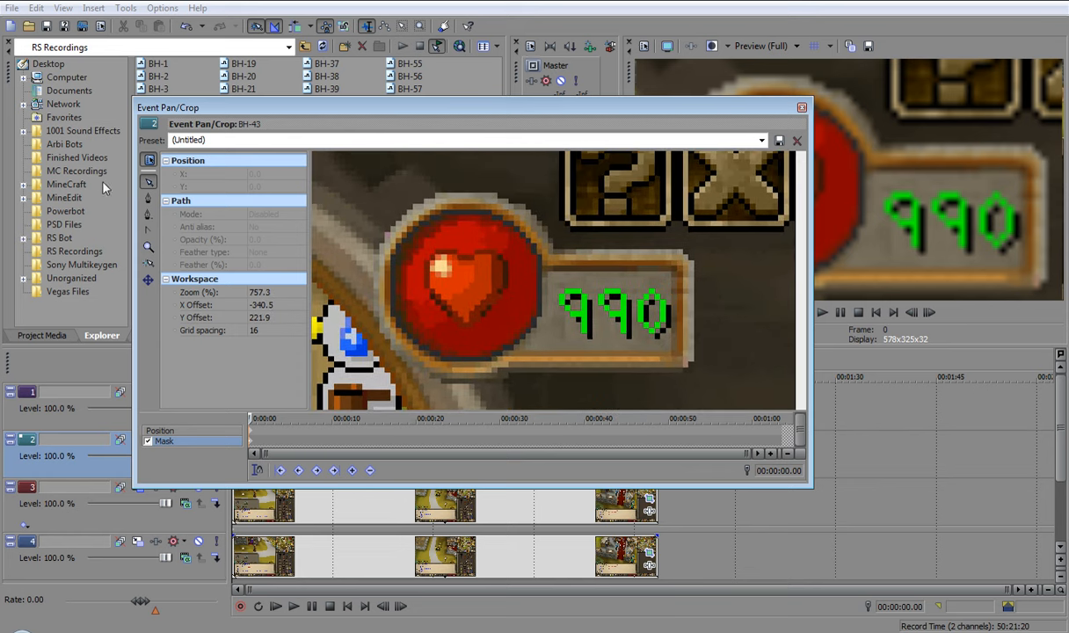
pyautogui.click(151, 200)
pyautogui.click(436, 197)
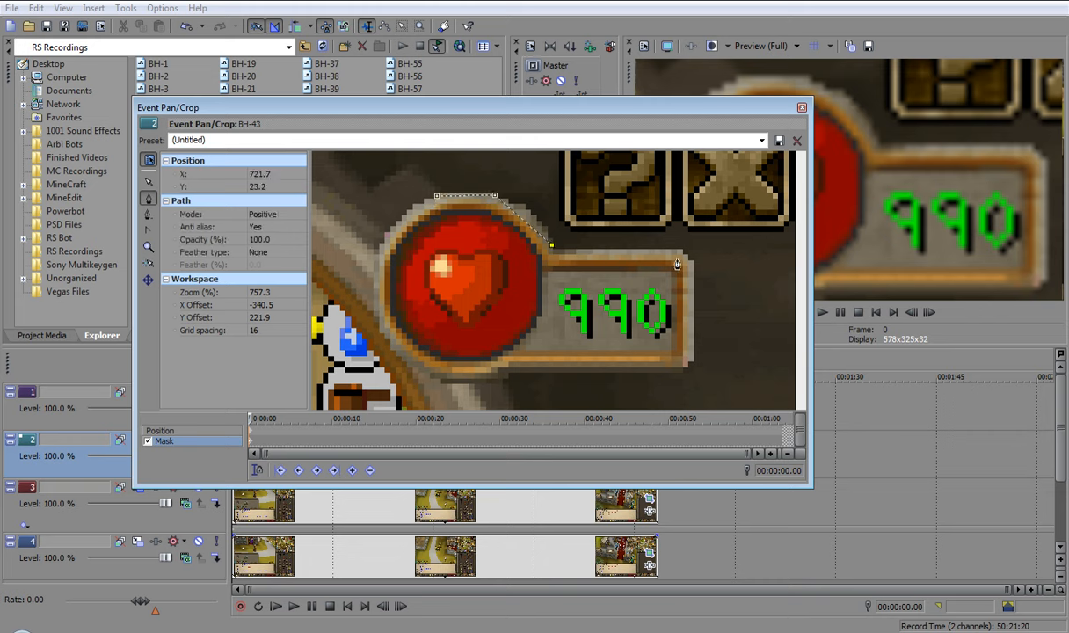
pyautogui.click(682, 254)
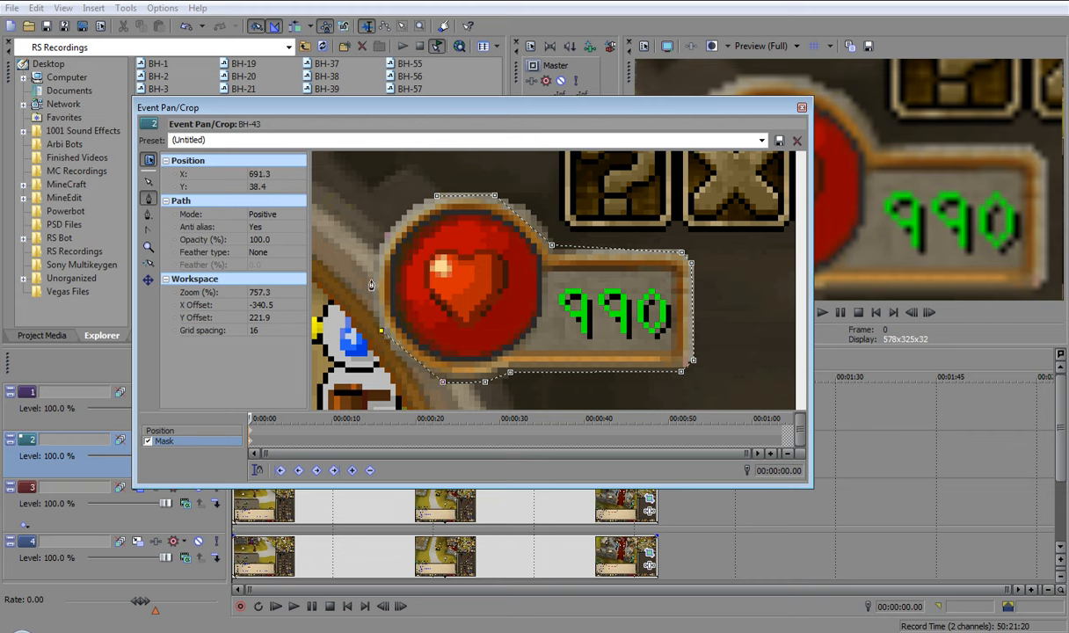
pyautogui.click(436, 197)
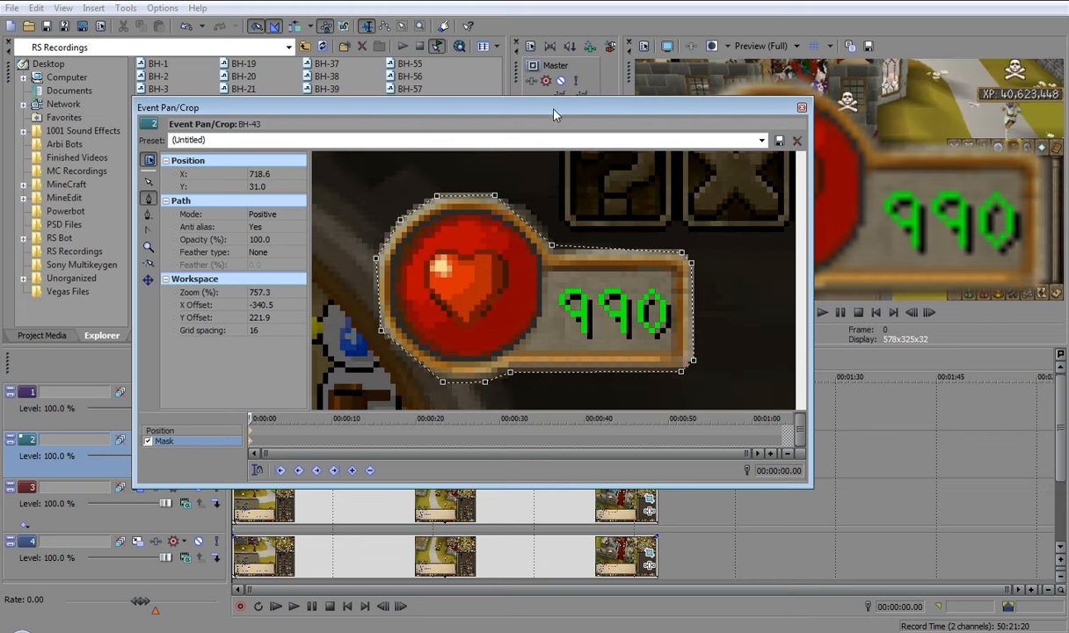
pyautogui.moveTo(554, 114); pyautogui.dragTo(255, 64)
pyautogui.hotkey('ctrl', 's')
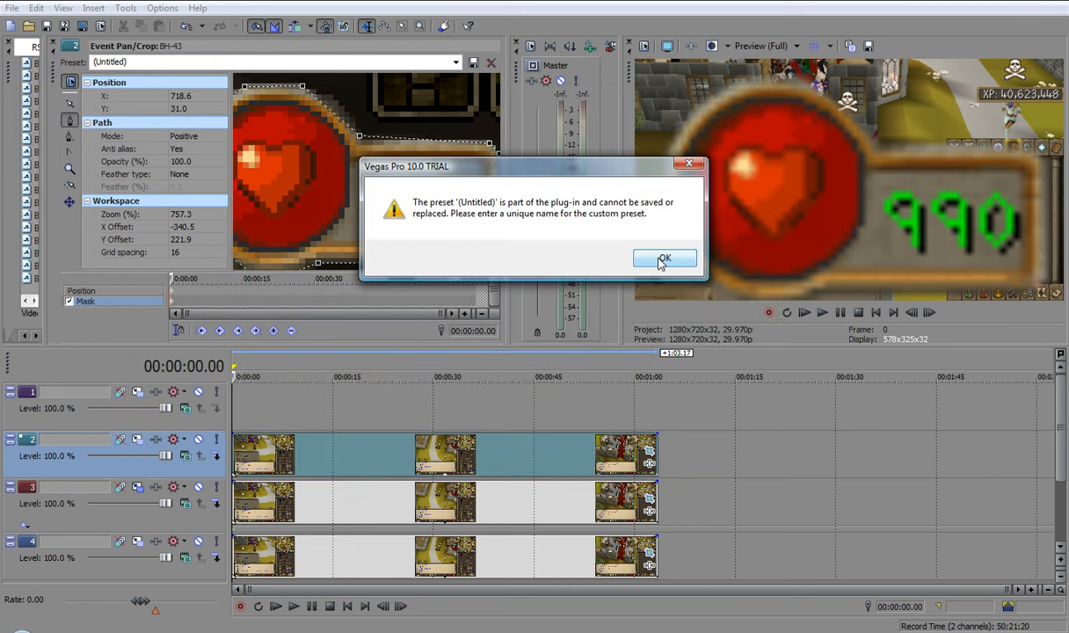
pyautogui.click(664, 259)
pyautogui.doubleClick(53, 75)
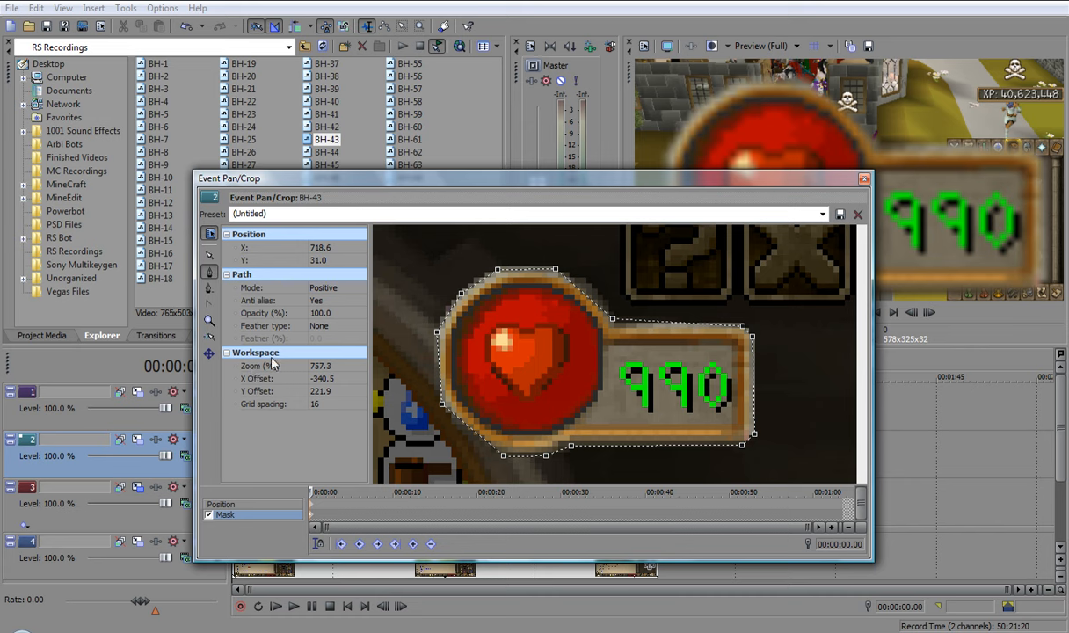
# - Set the health orb mask path's mode to Positive with anti alias on Yes, and close Event Pan/Crop
pyautogui.click(318, 290)
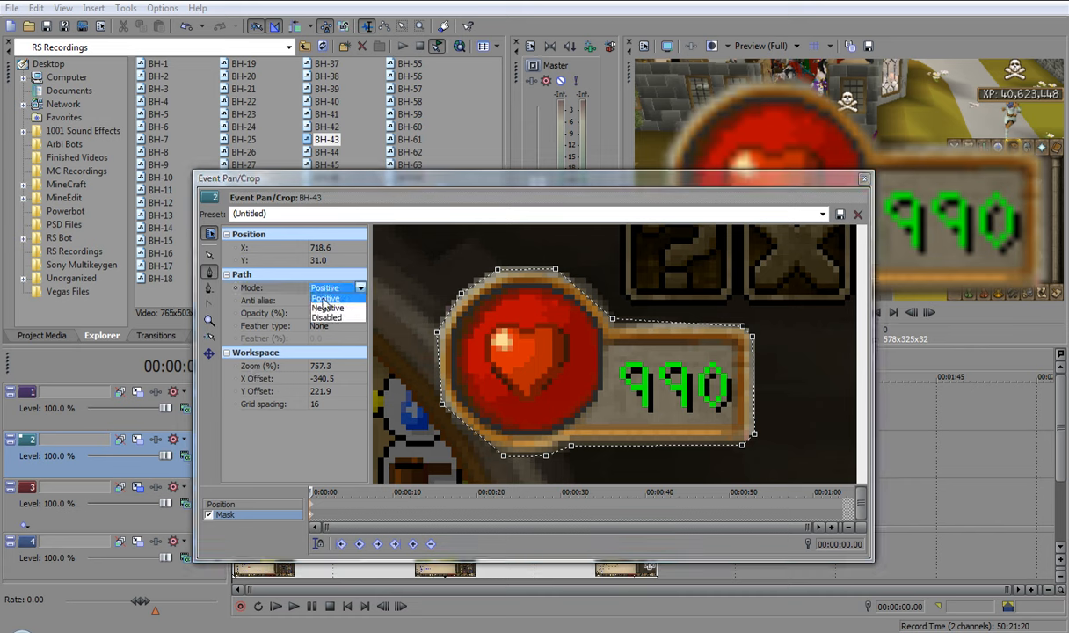
pyautogui.click(325, 299)
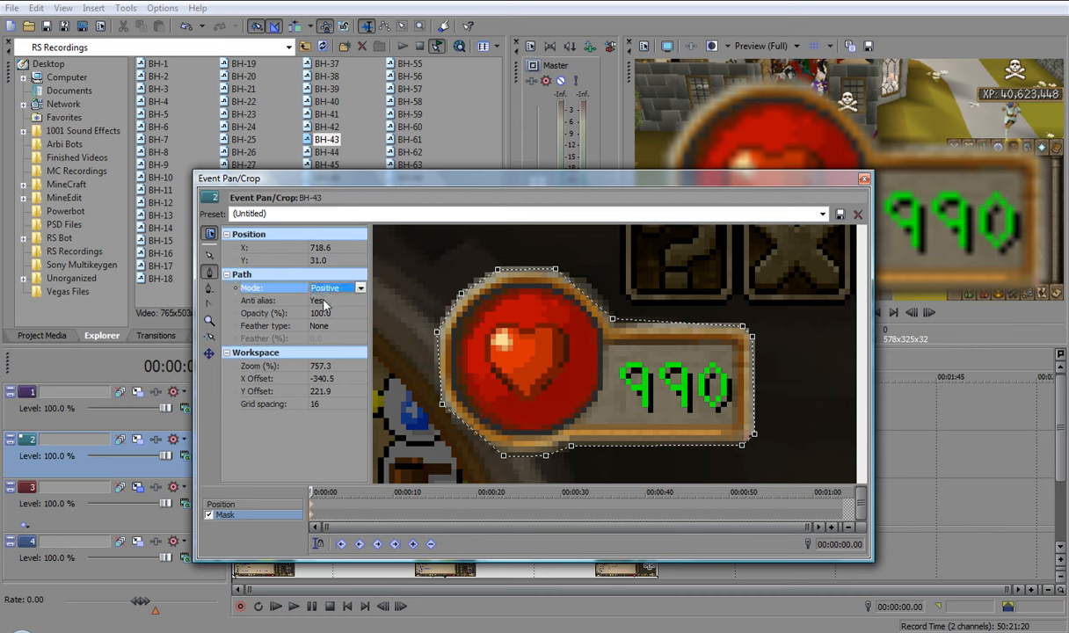
pyautogui.moveTo(571, 180); pyautogui.dragTo(495, 167)
pyautogui.click(221, 270)
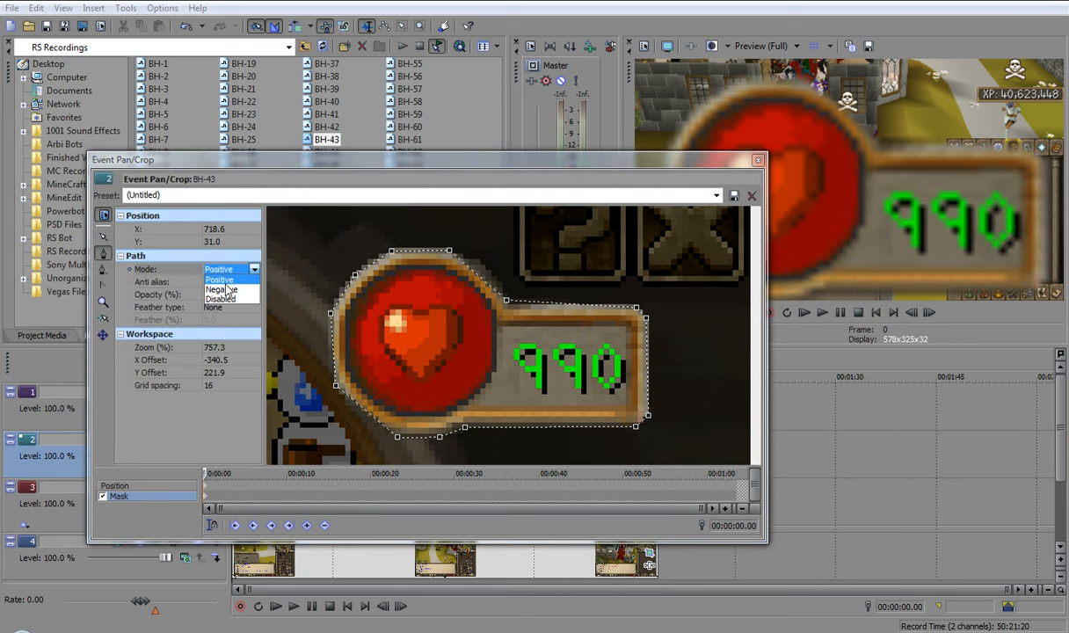
pyautogui.click(231, 279)
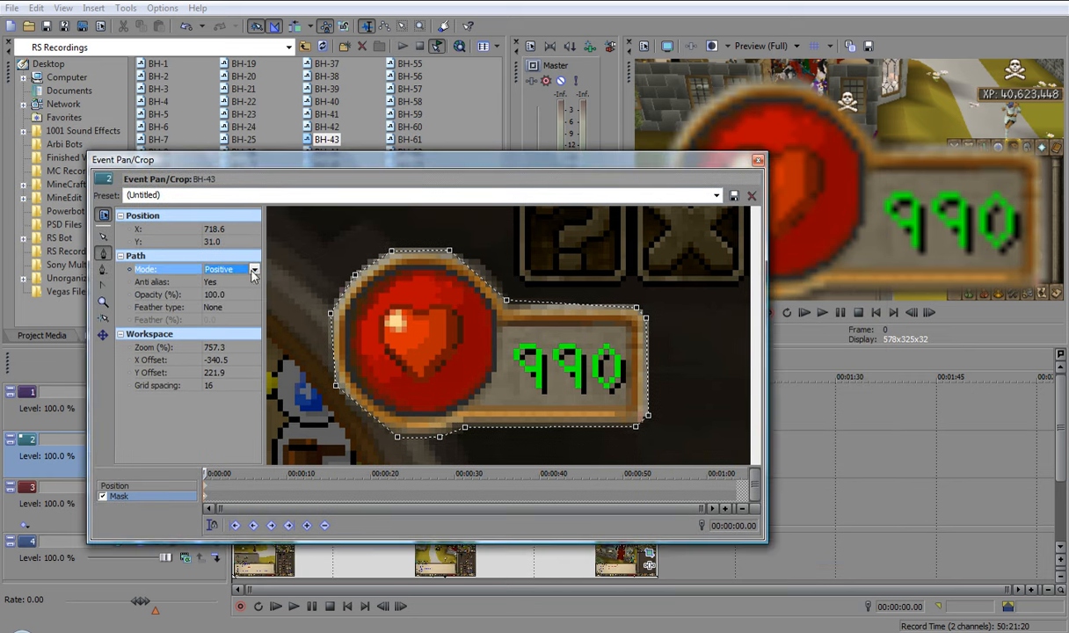
pyautogui.click(227, 283)
pyautogui.click(215, 302)
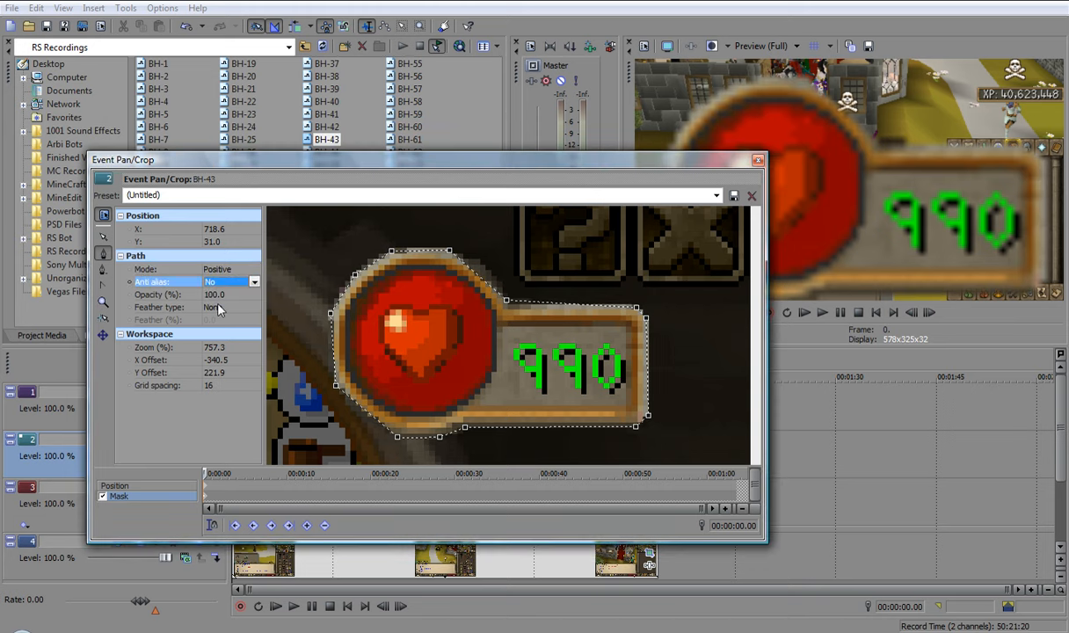
pyautogui.click(221, 283)
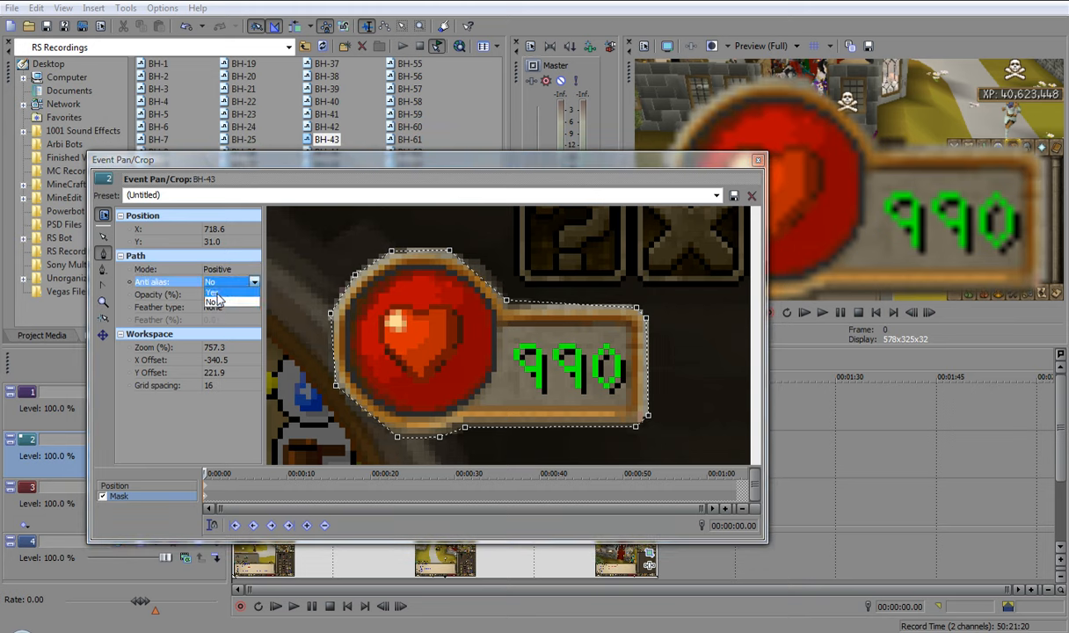
pyautogui.click(220, 292)
pyautogui.click(759, 162)
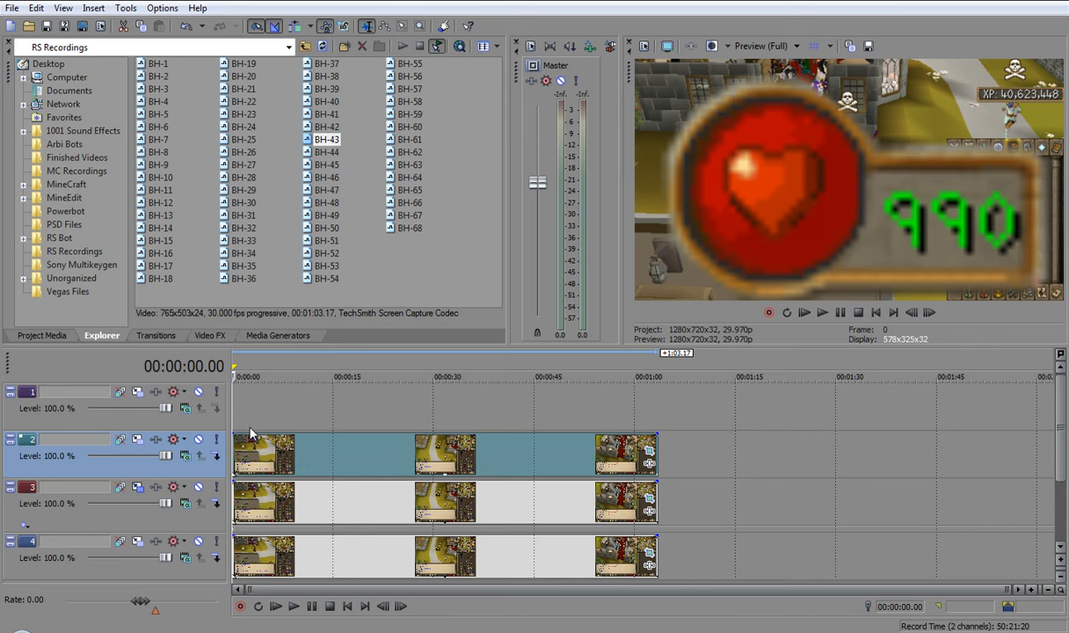
# - In Track Motion for track 2, shrink the health orb to about 180 by 101 and place it around X 309, Y 167
pyautogui.click(138, 440)
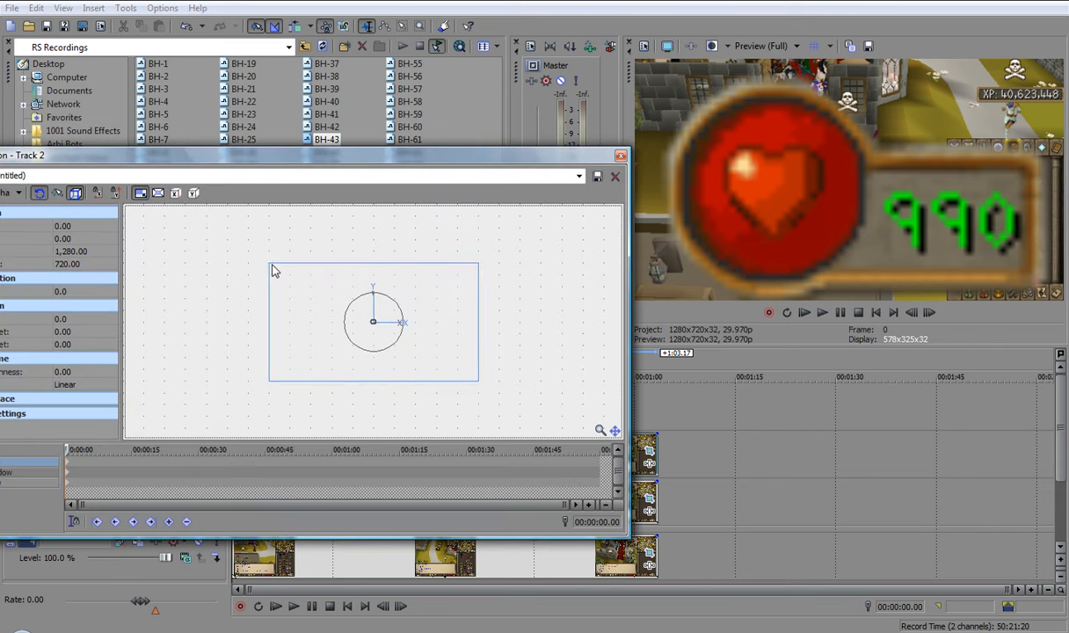
pyautogui.moveTo(369, 320); pyautogui.dragTo(417, 299)
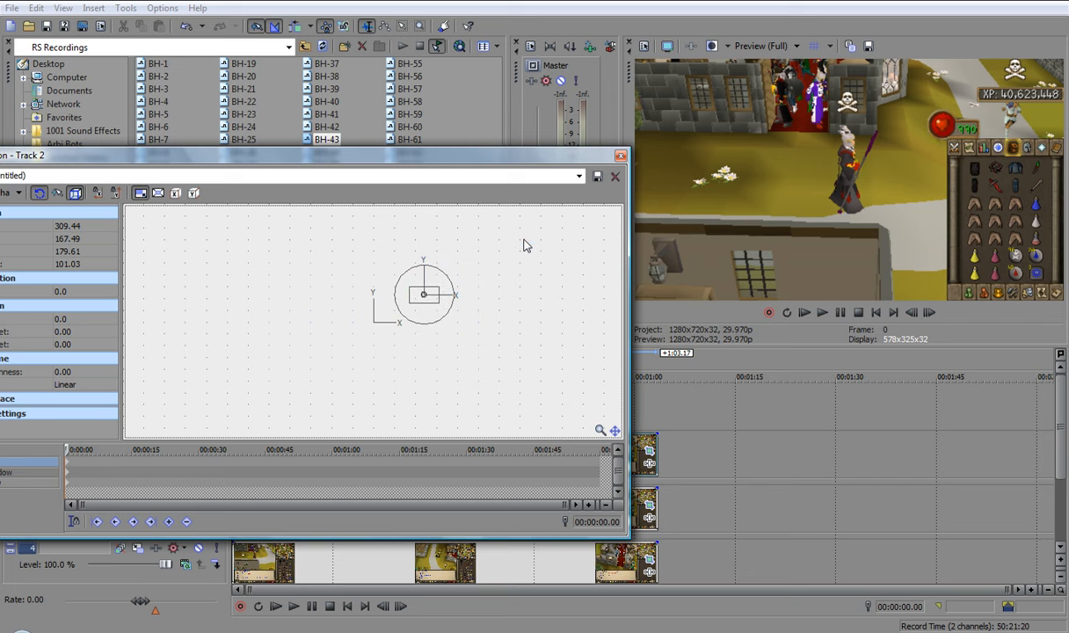
pyautogui.click(621, 157)
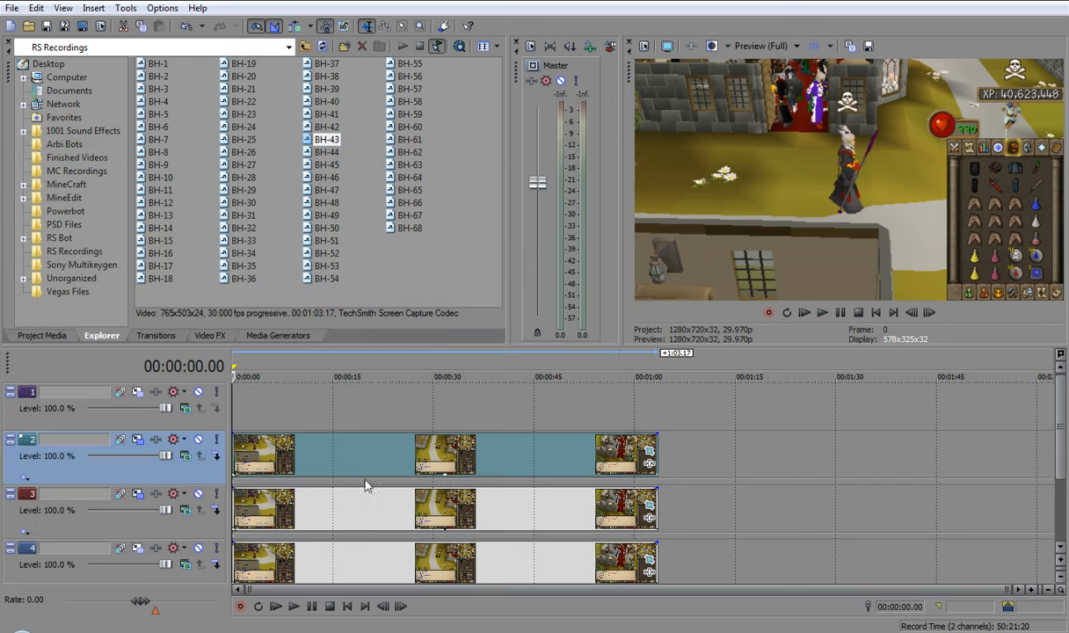
# - Copy the track 4 clip to the start of track 1 and open Event Pan/Crop for the copy
pyautogui.click(411, 568)
pyautogui.click(383, 407)
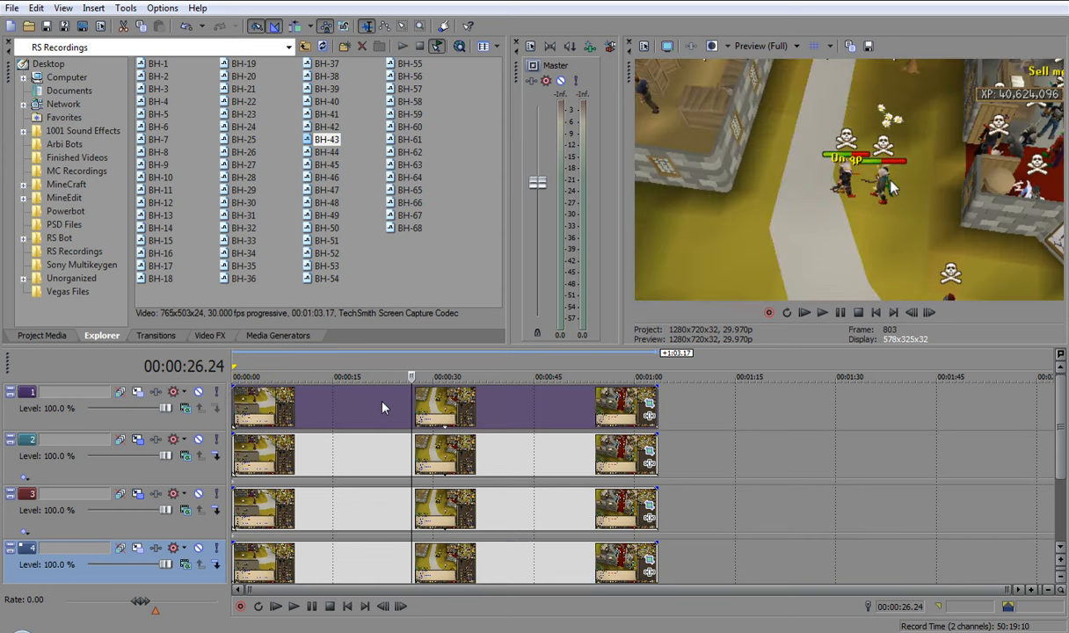
pyautogui.click(650, 404)
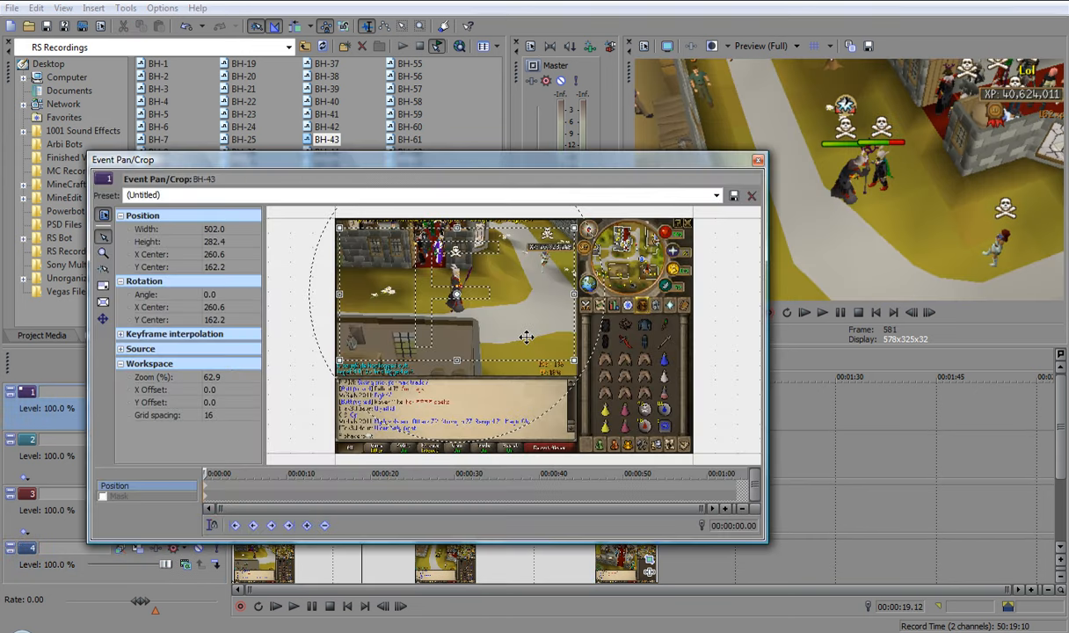
# - Crop the track 1 clip tightly around the EP percentage text, about 45 by 13, and close Event Pan/Crop
pyautogui.moveTo(527, 337); pyautogui.dragTo(549, 382)
pyautogui.scroll(2, 546, 379)
pyautogui.moveTo(290, 244); pyautogui.dragTo(543, 374)
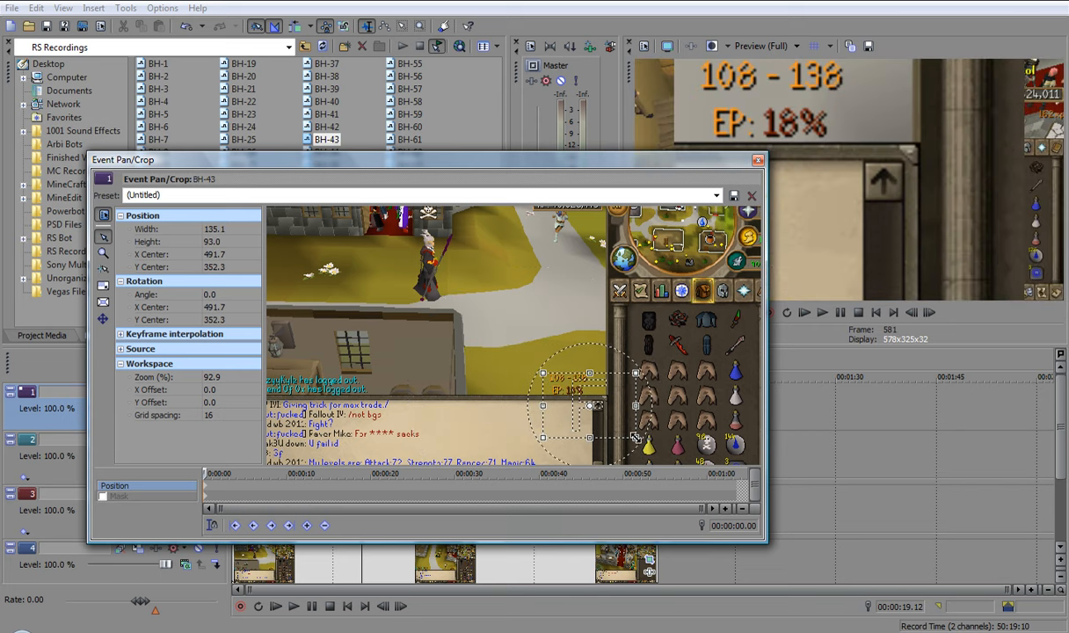
pyautogui.moveTo(636, 438); pyautogui.dragTo(602, 389)
pyautogui.scroll(5, 602, 389)
pyautogui.moveTo(475, 365); pyautogui.dragTo(412, 307)
pyautogui.scroll(5, 512, 301)
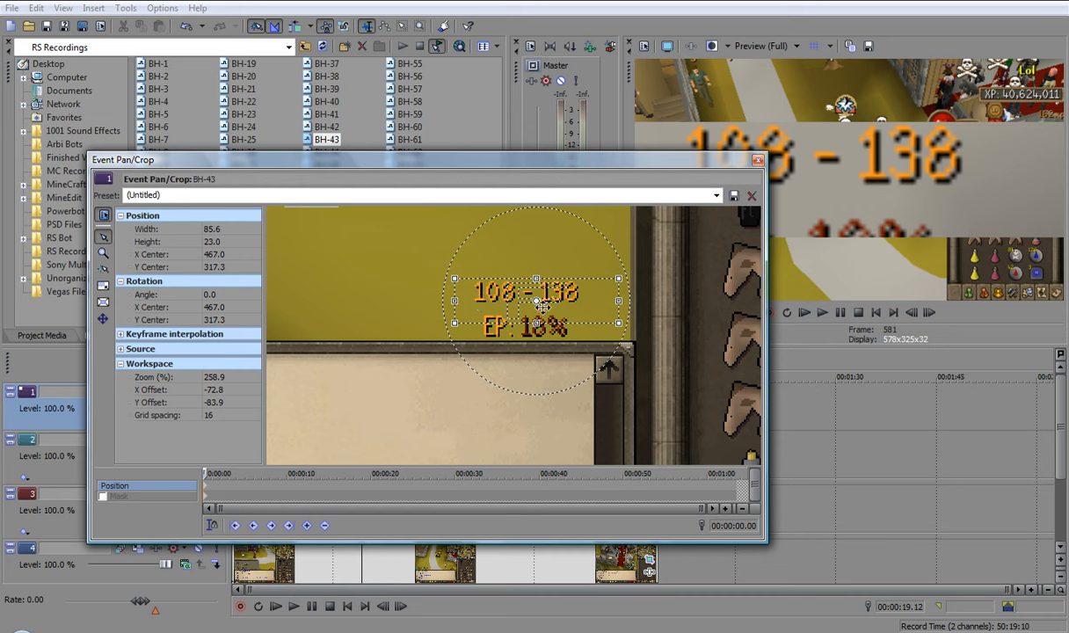
pyautogui.moveTo(542, 306); pyautogui.dragTo(571, 313)
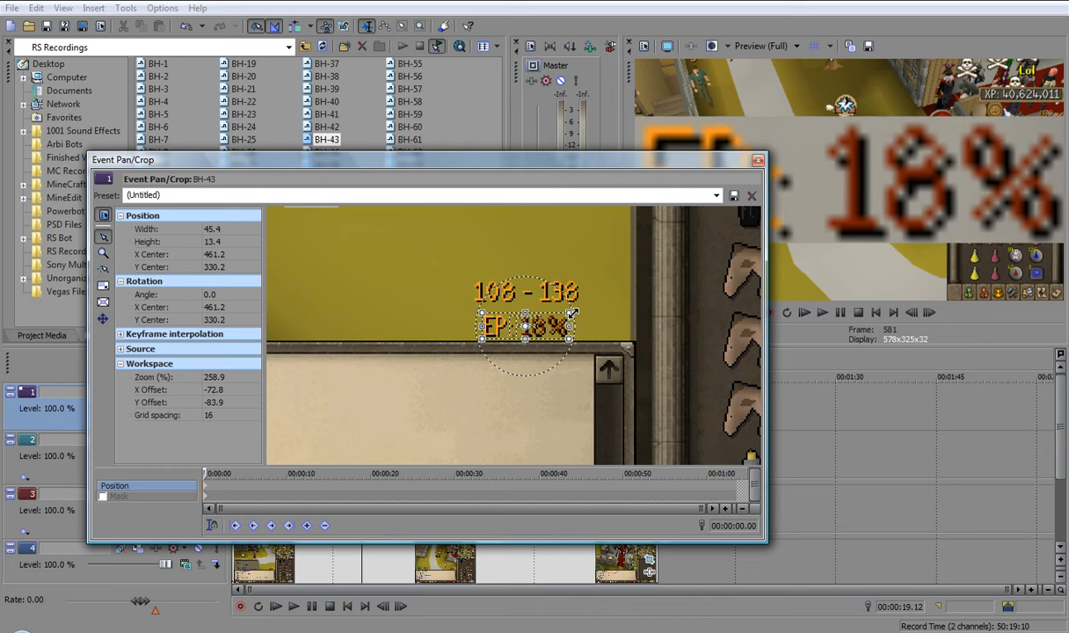
pyautogui.click(758, 162)
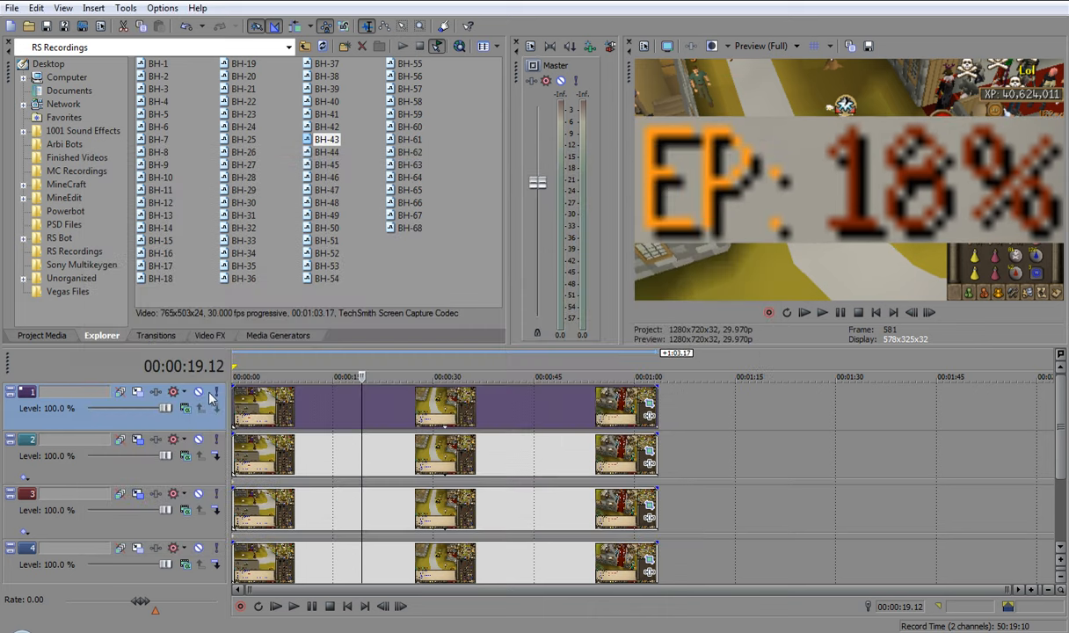
# - In Track Motion for track 1, shrink the EP text to about 189 by 106 and place it around X -545, Y -334
pyautogui.click(138, 393)
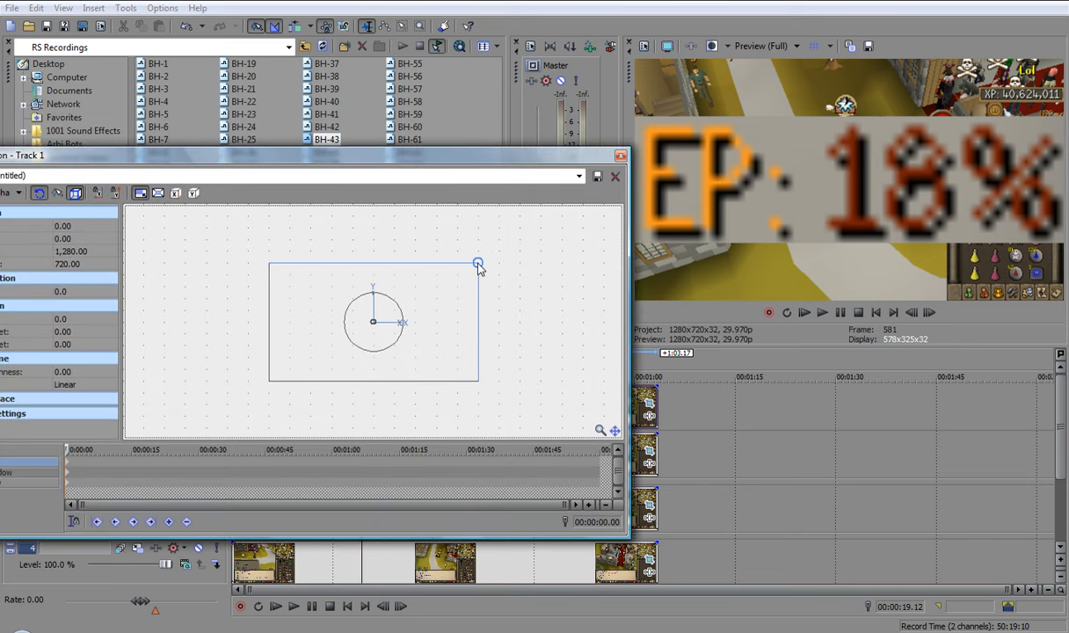
pyautogui.moveTo(478, 267); pyautogui.dragTo(305, 397)
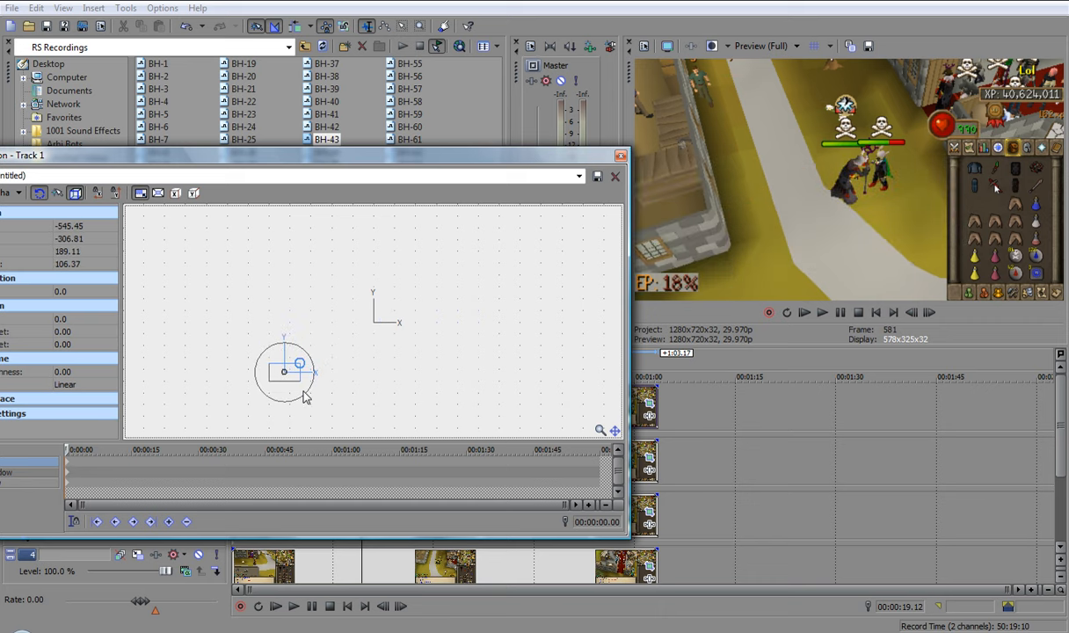
pyautogui.moveTo(328, 145); pyautogui.dragTo(289, 125)
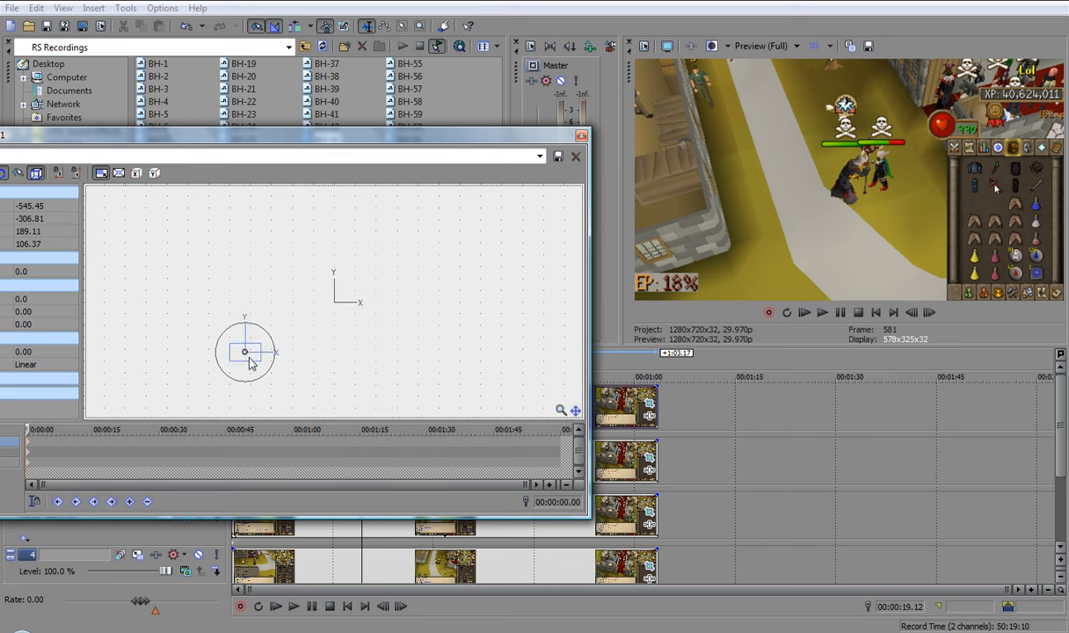
pyautogui.moveTo(249, 355); pyautogui.dragTo(249, 360)
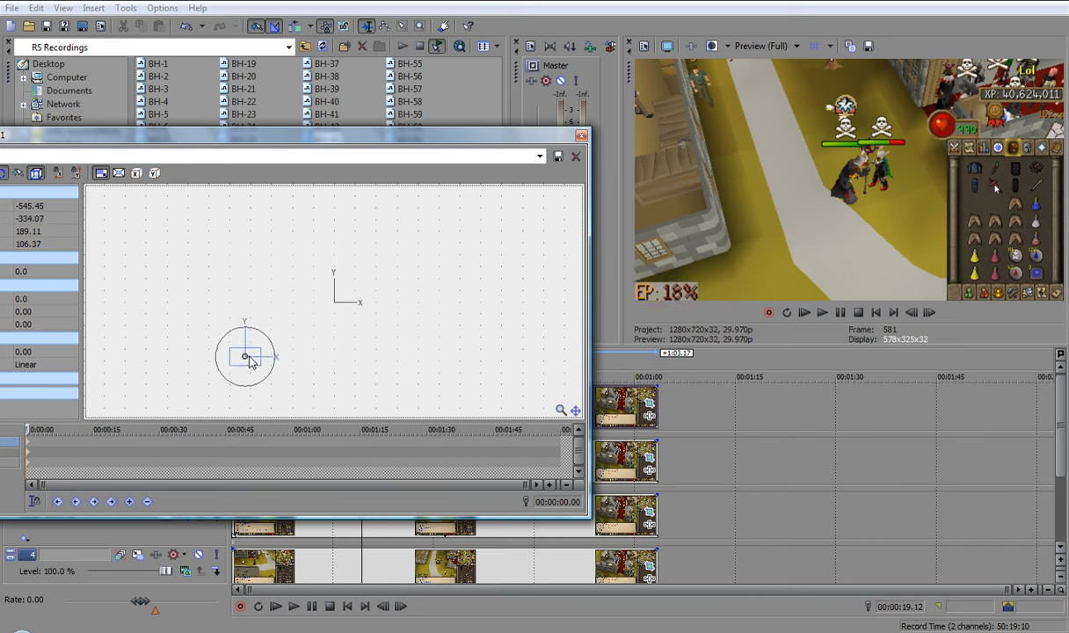
pyautogui.scroll(3, 255, 359)
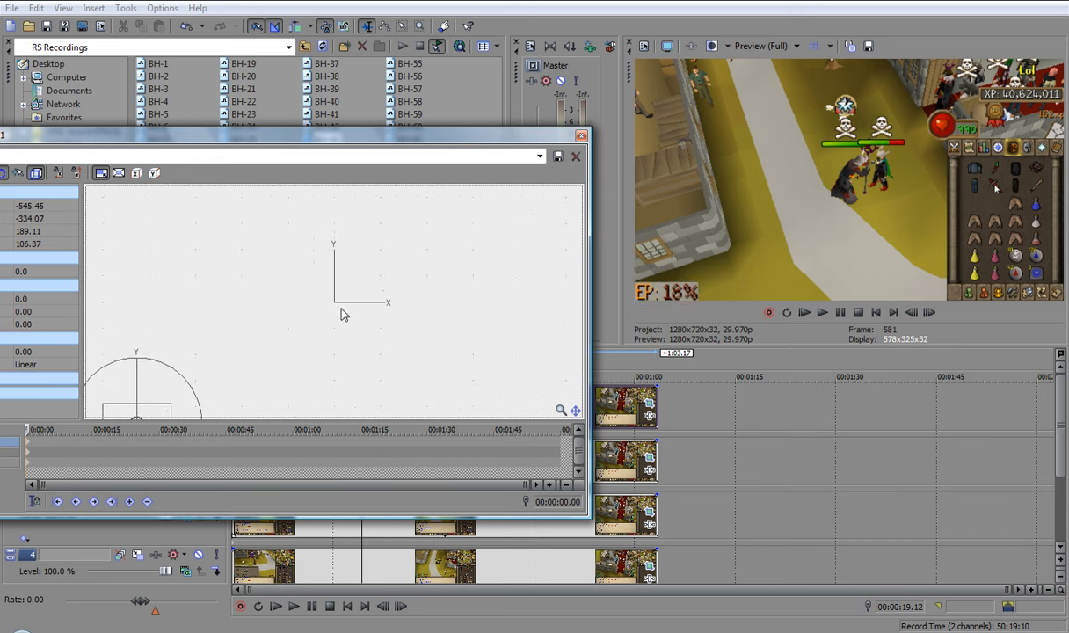
pyautogui.click(580, 137)
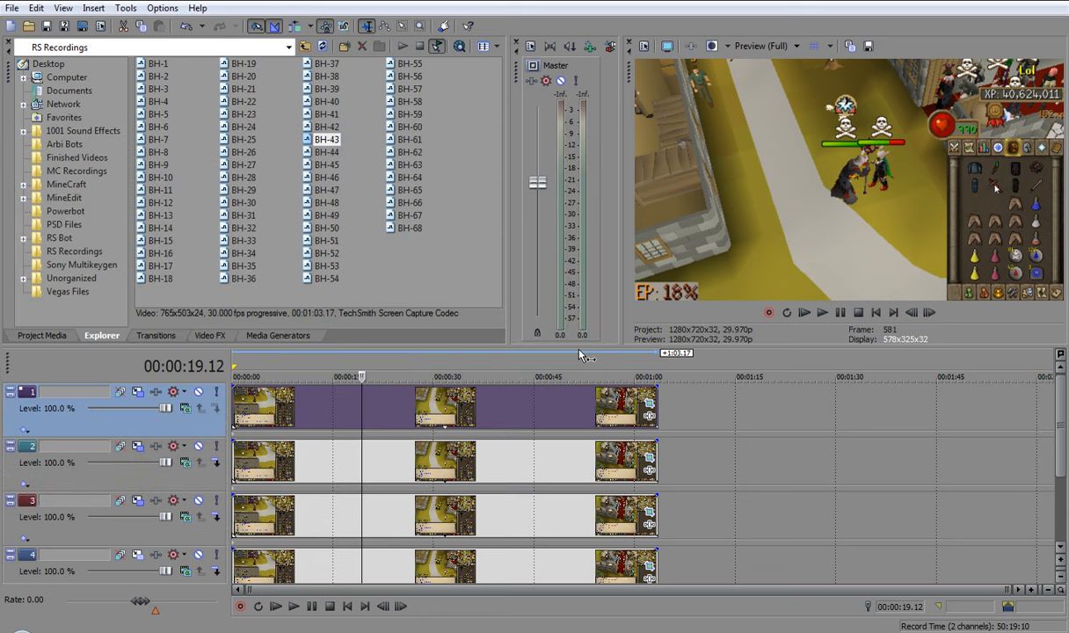
# - Play back the composited overlays and check the frame at about 00:00:42.28
pyautogui.press('space')
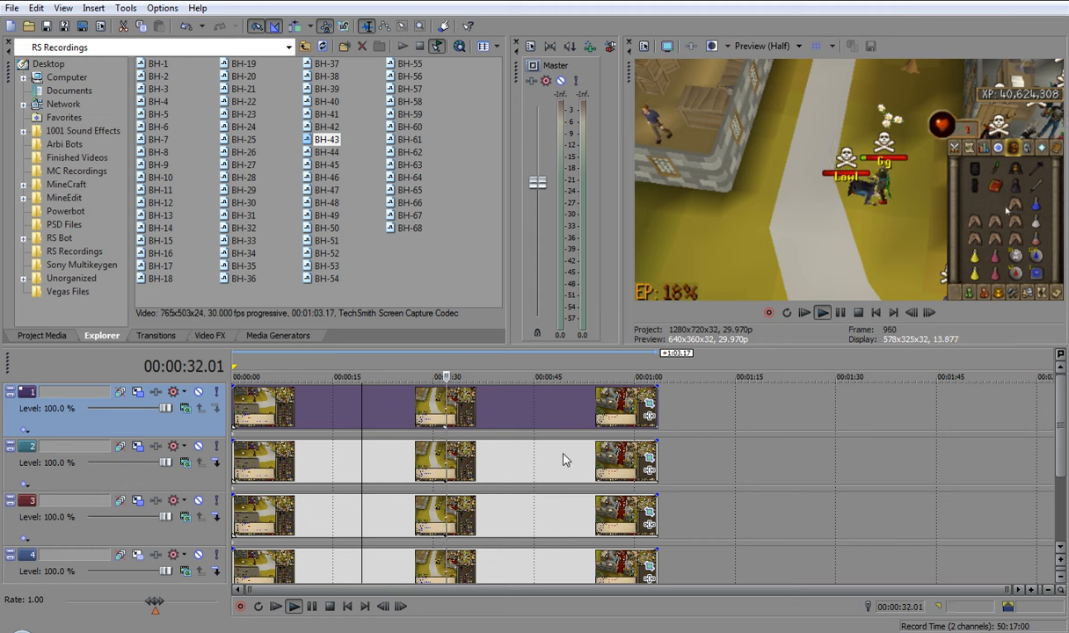
pyautogui.press('space')
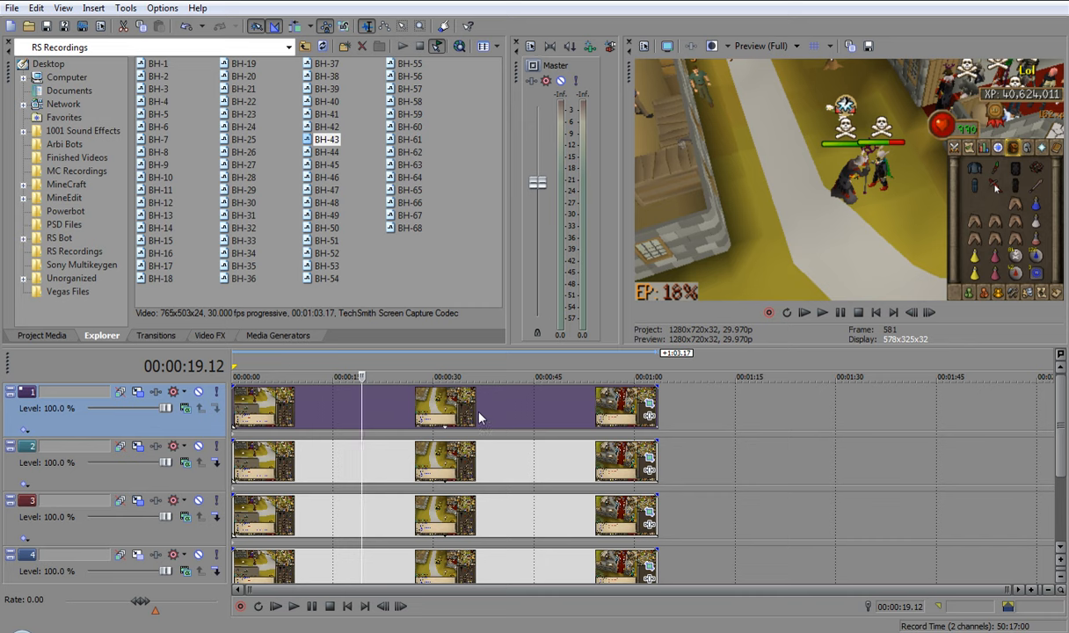
pyautogui.click(476, 406)
pyautogui.click(508, 468)
pyautogui.click(519, 417)
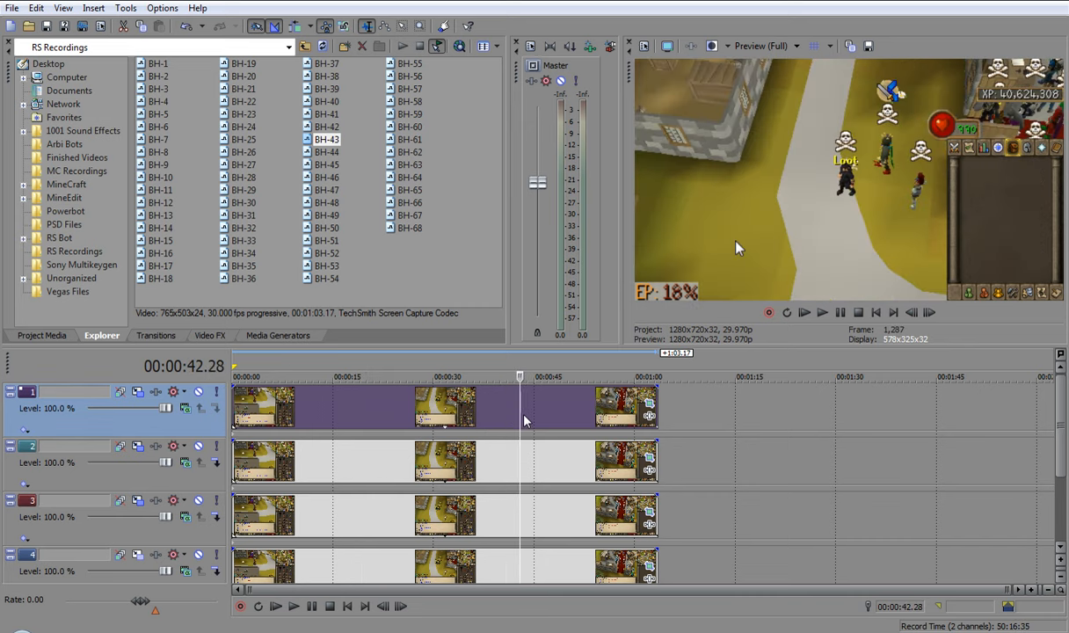
# - Set the playback rate of the track 1 clip to 2 in its event properties
pyautogui.rightClick(572, 414)
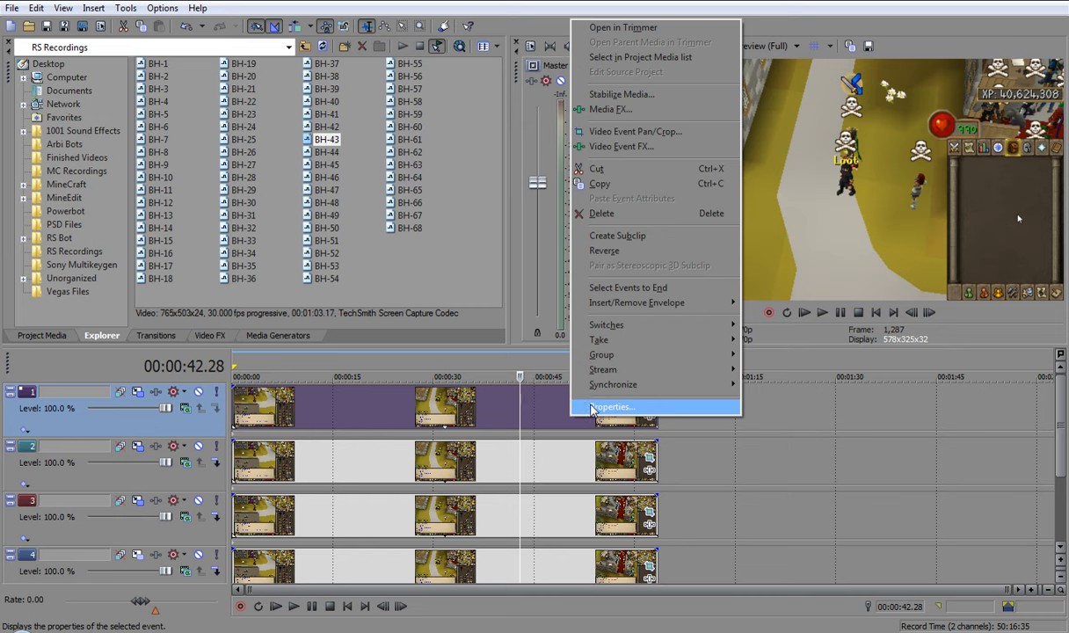
pyautogui.click(606, 407)
pyautogui.doubleClick(499, 289)
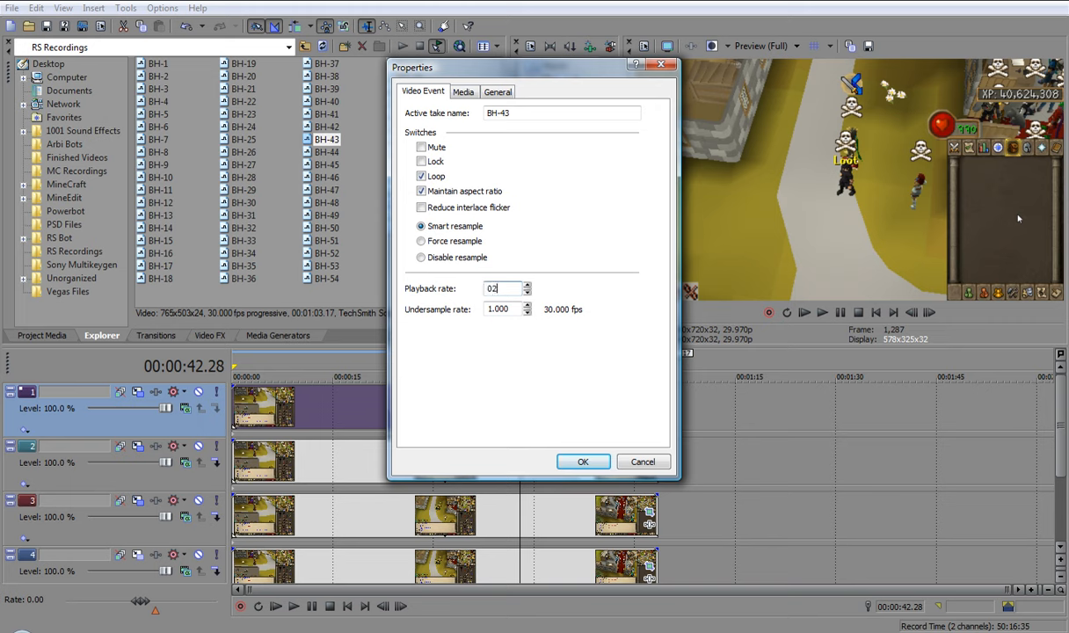
pyautogui.write('02')
pyautogui.press('BackSpace')
pyautogui.press('BackSpace')
pyautogui.write('2')
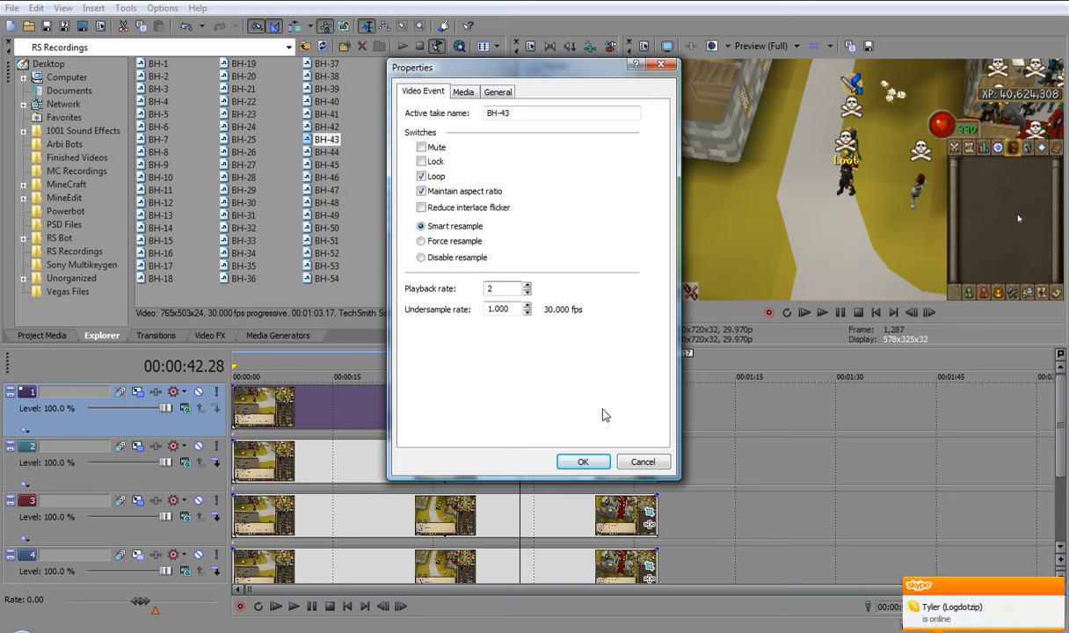
pyautogui.click(595, 467)
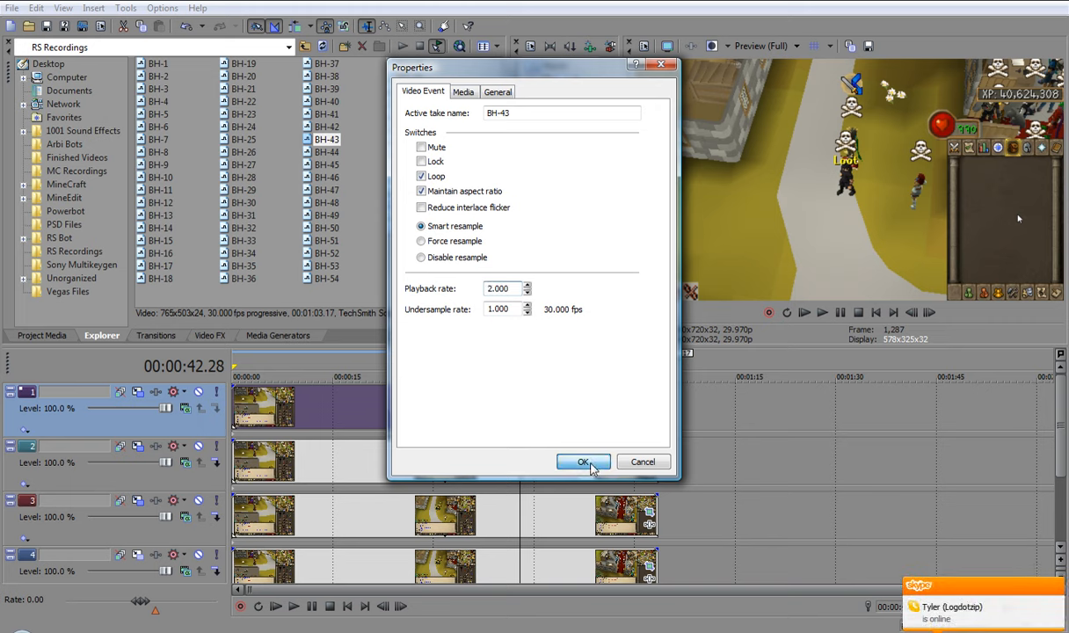
# - Set the playback rate of the track 2 and track 3 clips to 2 in their event properties
pyautogui.rightClick(563, 476)
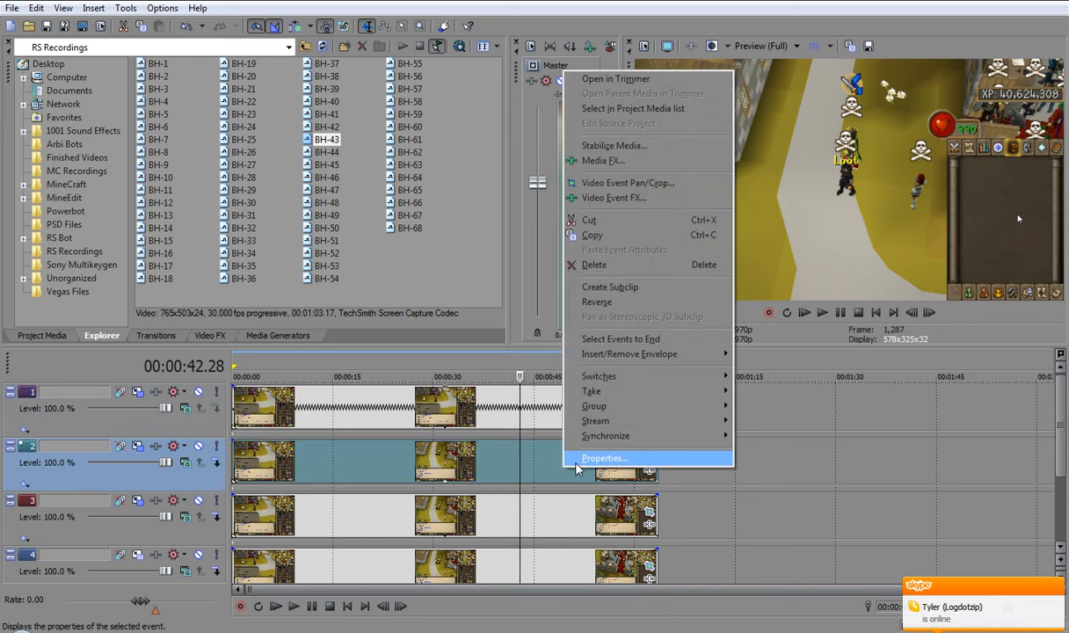
pyautogui.click(591, 456)
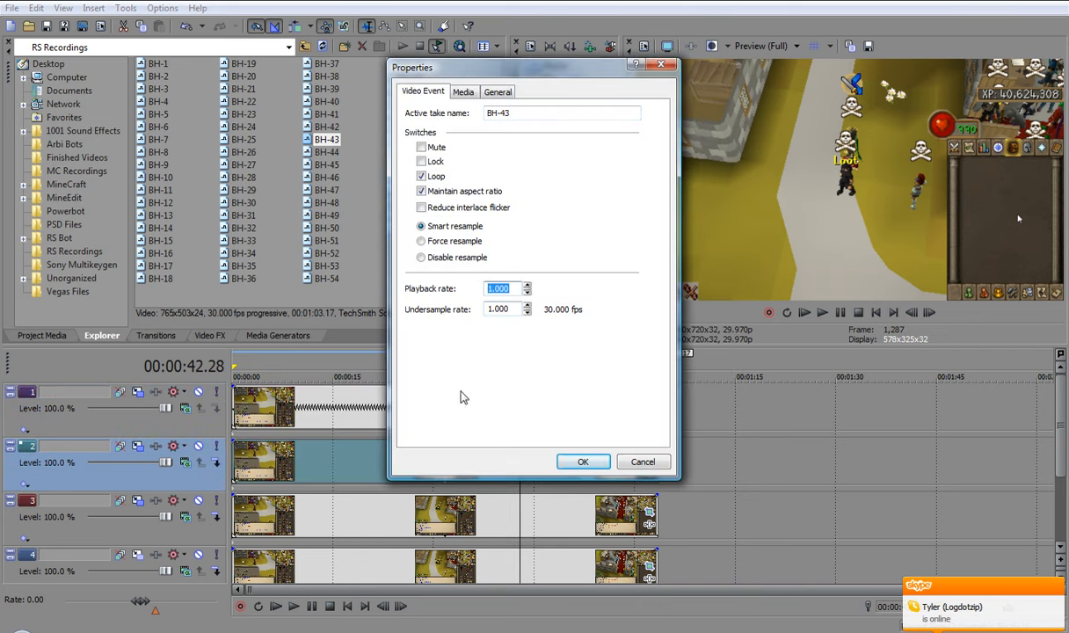
pyautogui.click(593, 467)
pyautogui.rightClick(579, 516)
pyautogui.click(593, 501)
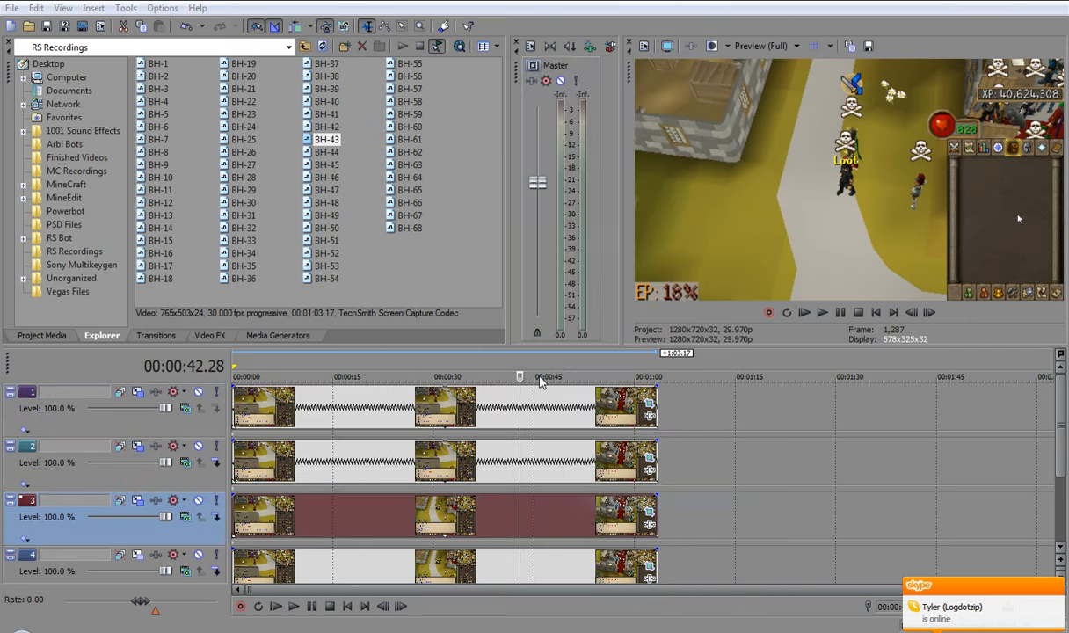
pyautogui.click(592, 467)
# - Set the playback rate of the track 4 clip to 2 in its event properties
pyautogui.rightClick(581, 577)
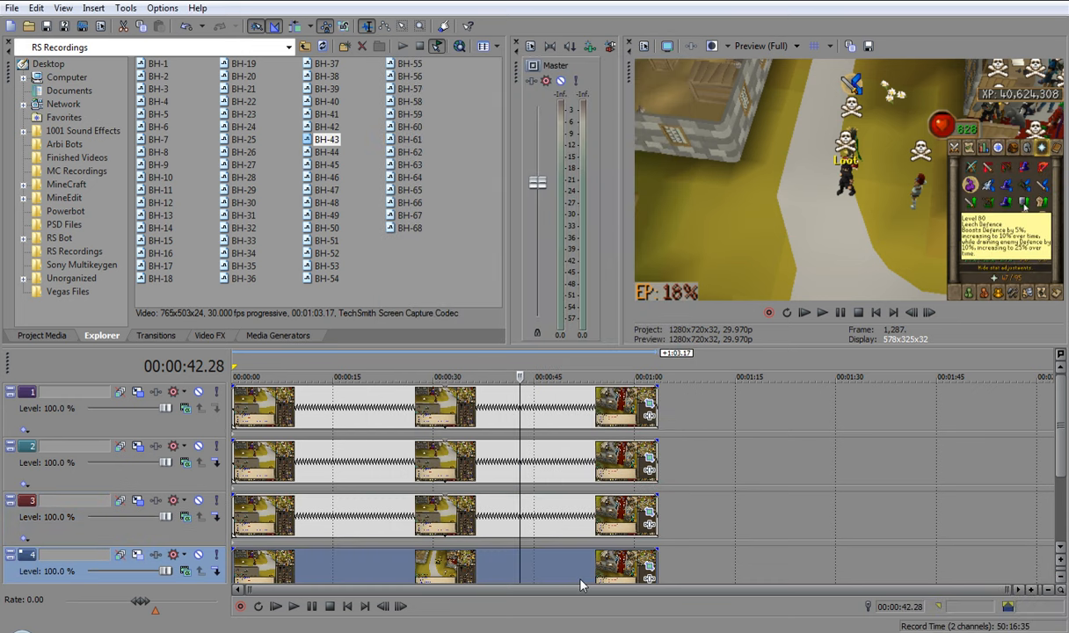
pyautogui.click(610, 569)
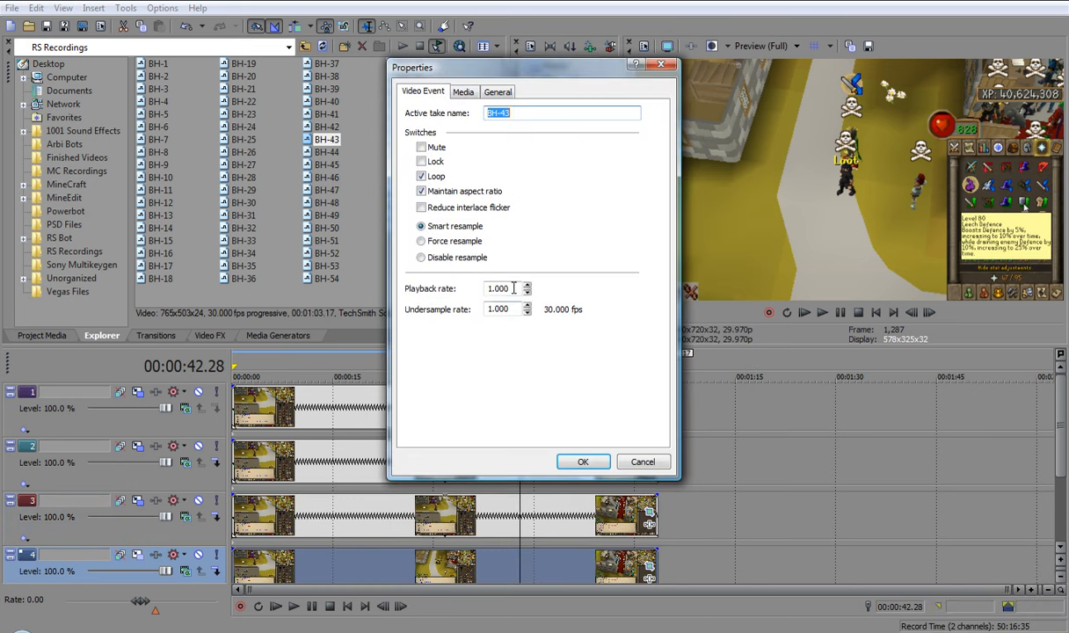
pyautogui.write('2')
pyautogui.click(584, 464)
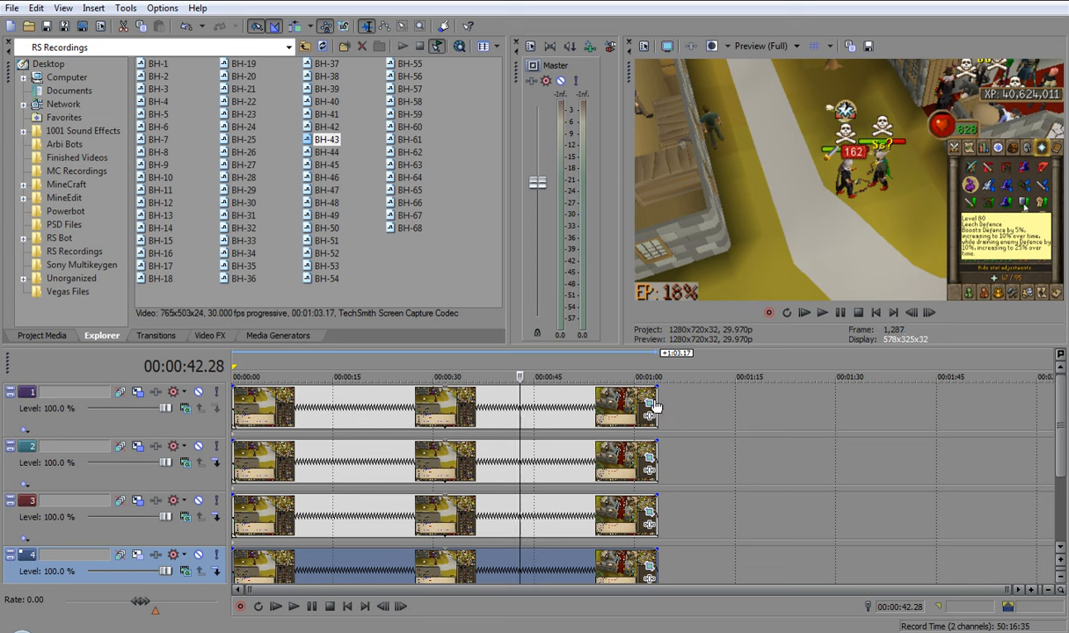
# - Trim the ends of the clips on tracks 1 to 4 back to about half their length, near 00:00:31
pyautogui.click(560, 404)
pyautogui.keyDown('shift'); pyautogui.click(589, 565); pyautogui.keyUp('shift')
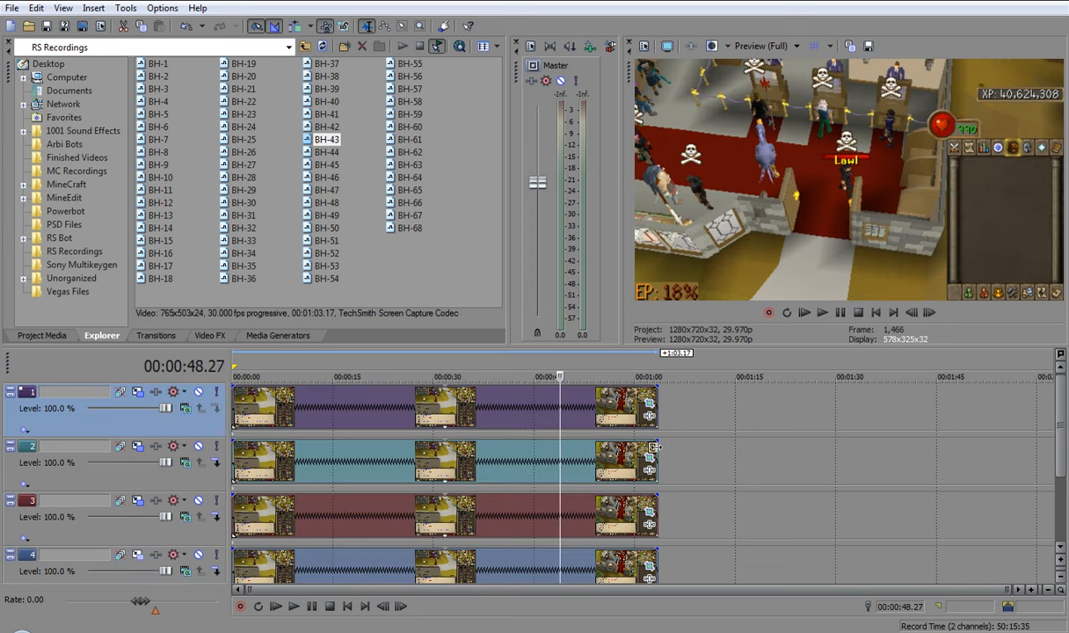
pyautogui.moveTo(654, 446); pyautogui.dragTo(444, 447)
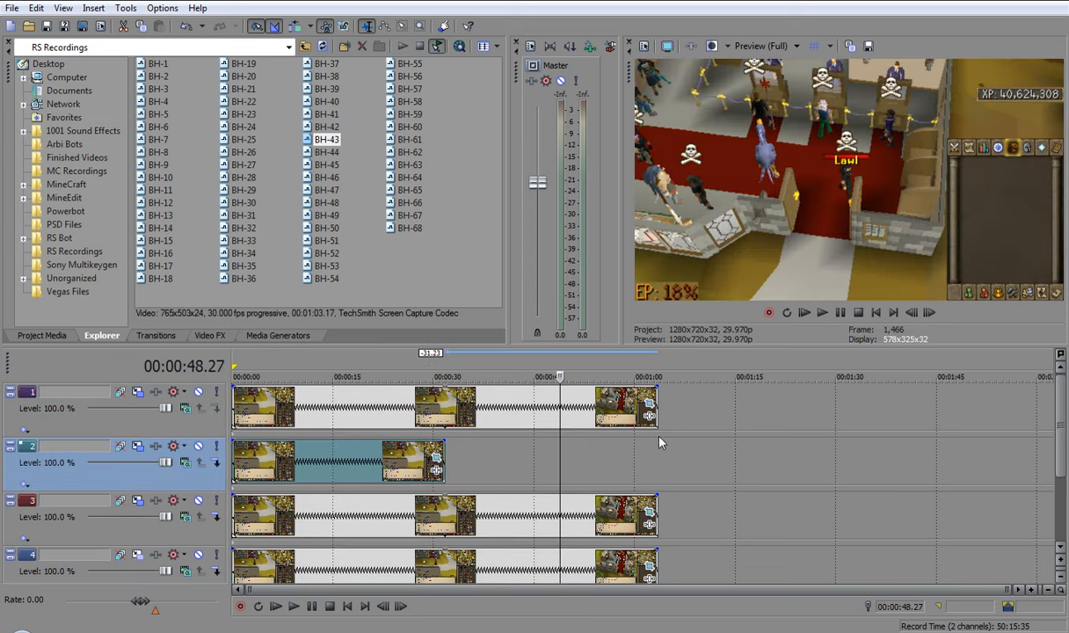
pyautogui.moveTo(657, 409); pyautogui.dragTo(444, 409)
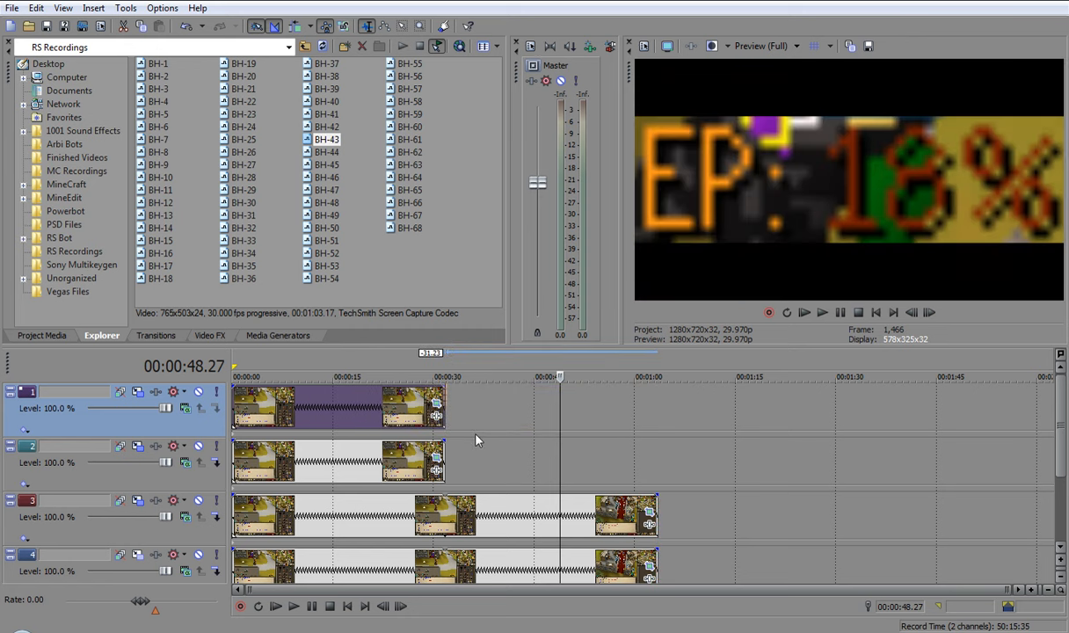
pyautogui.moveTo(657, 515); pyautogui.dragTo(448, 504)
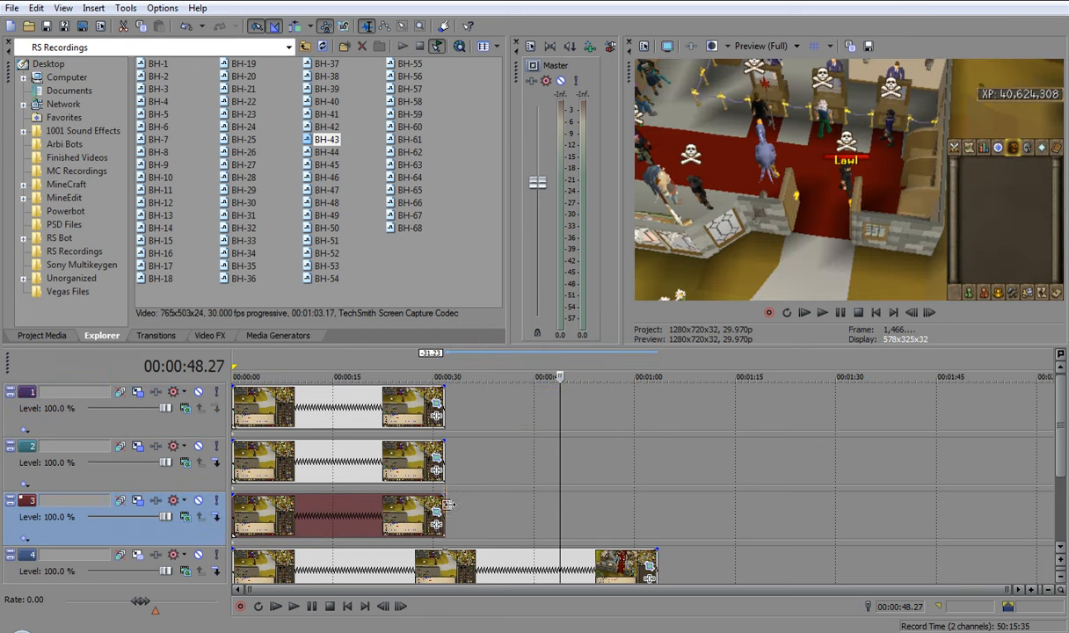
pyautogui.moveTo(657, 564); pyautogui.dragTo(445, 564)
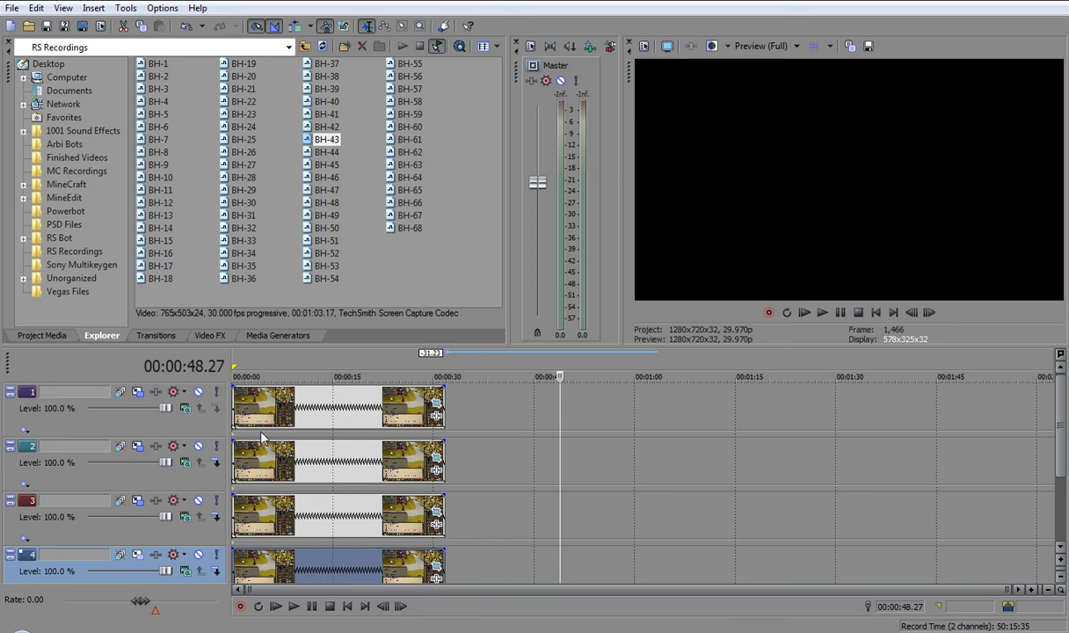
# - Play back the shortened clips and check frames at about 00:00:16.21, 00:00:21.15 and 00:00:25.07
pyautogui.hotkey('shift', 'space')
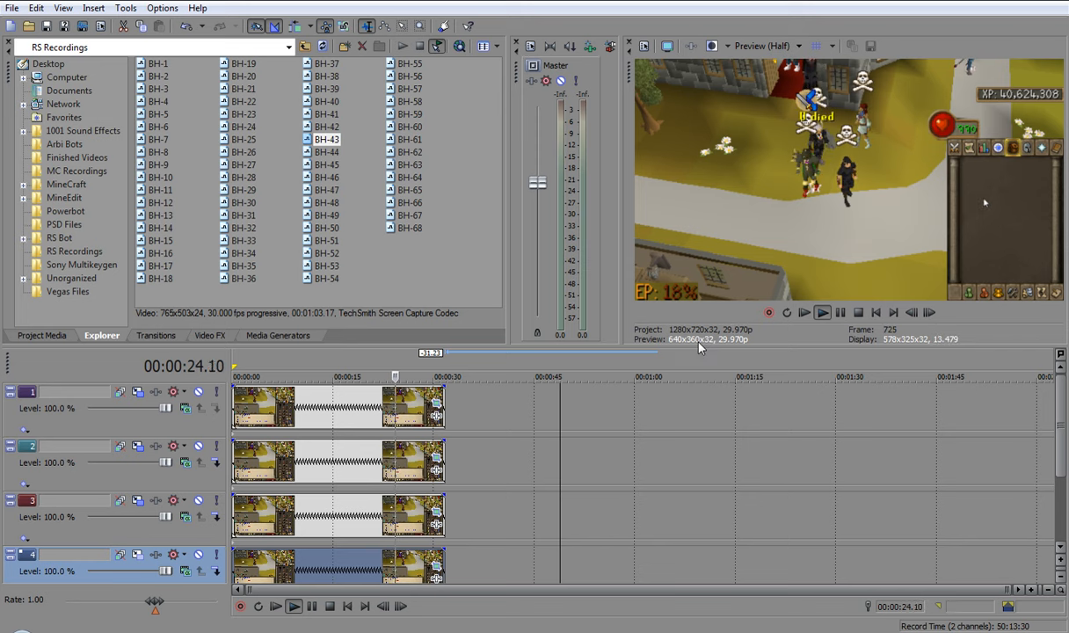
pyautogui.press('space')
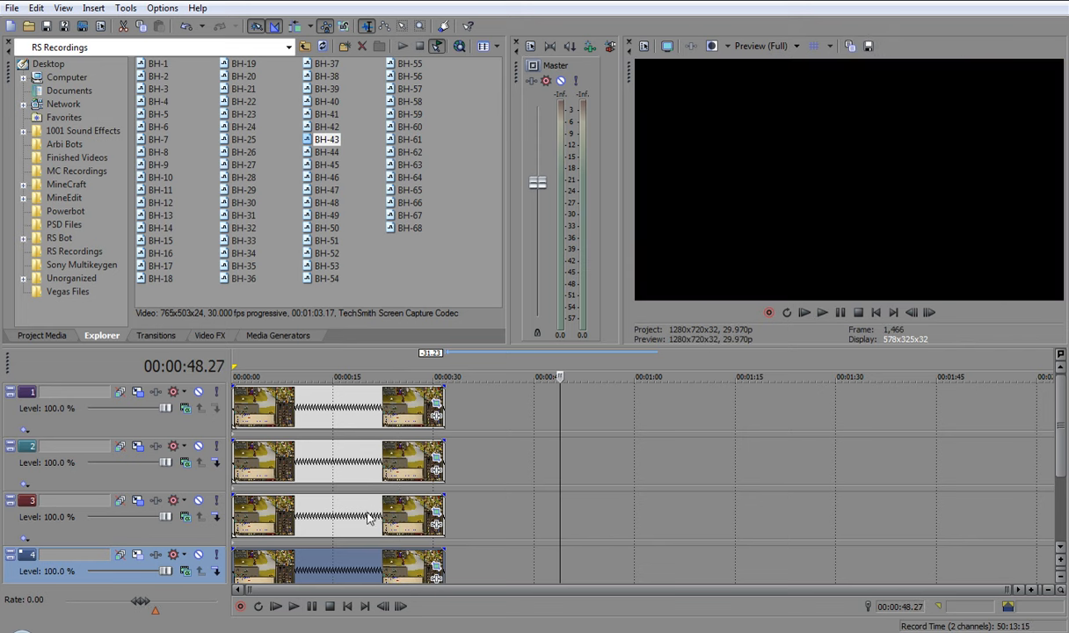
pyautogui.click(249, 417)
pyautogui.scroll(5, 264, 421)
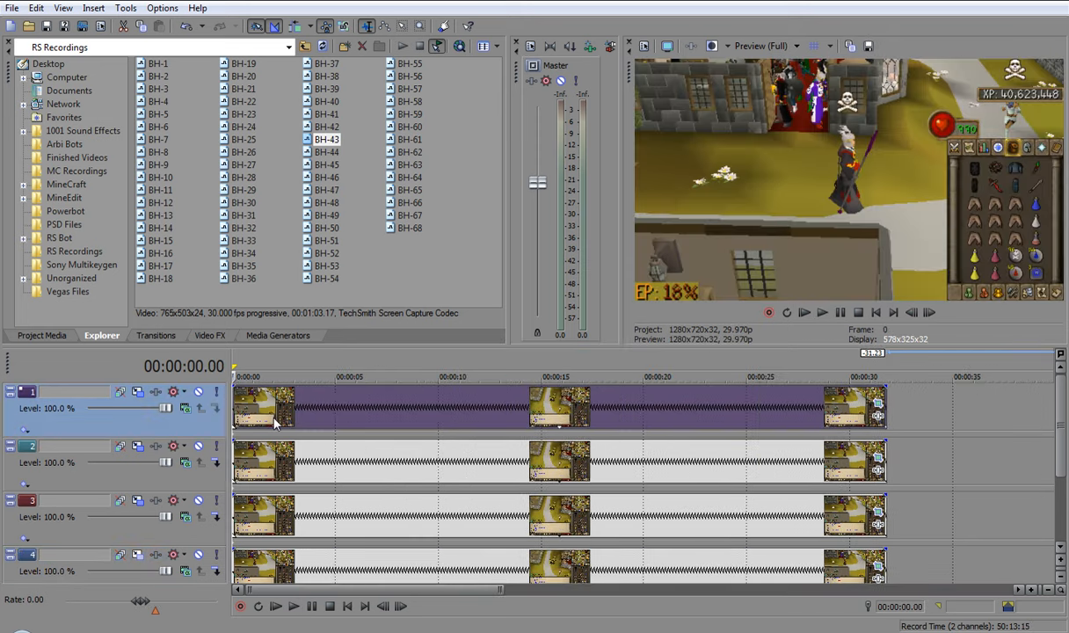
pyautogui.scroll(-5, 275, 423)
pyautogui.click(345, 425)
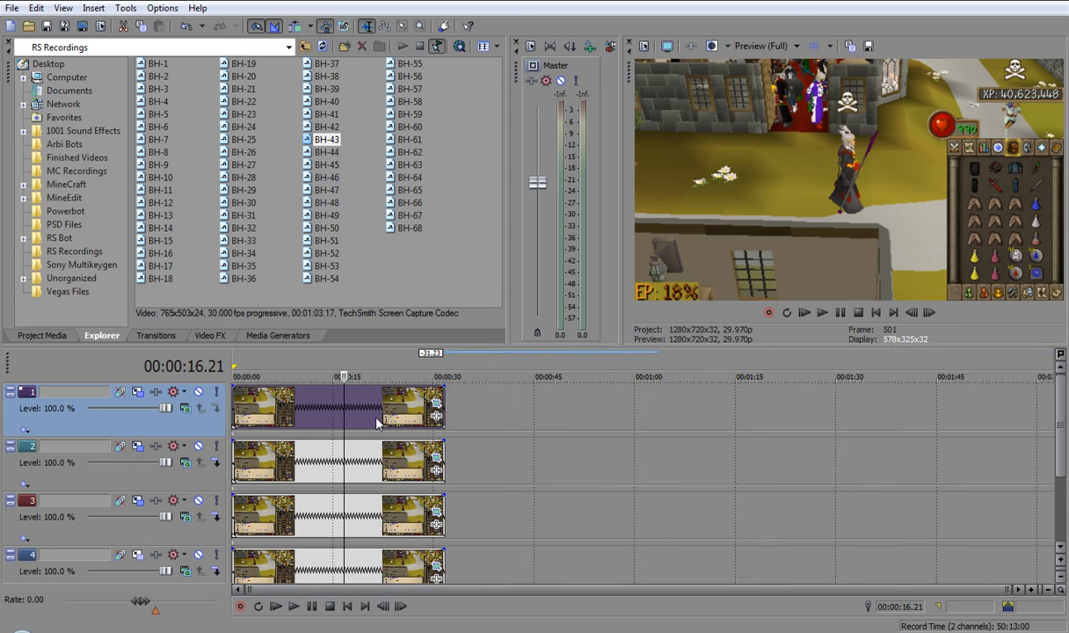
pyautogui.click(377, 420)
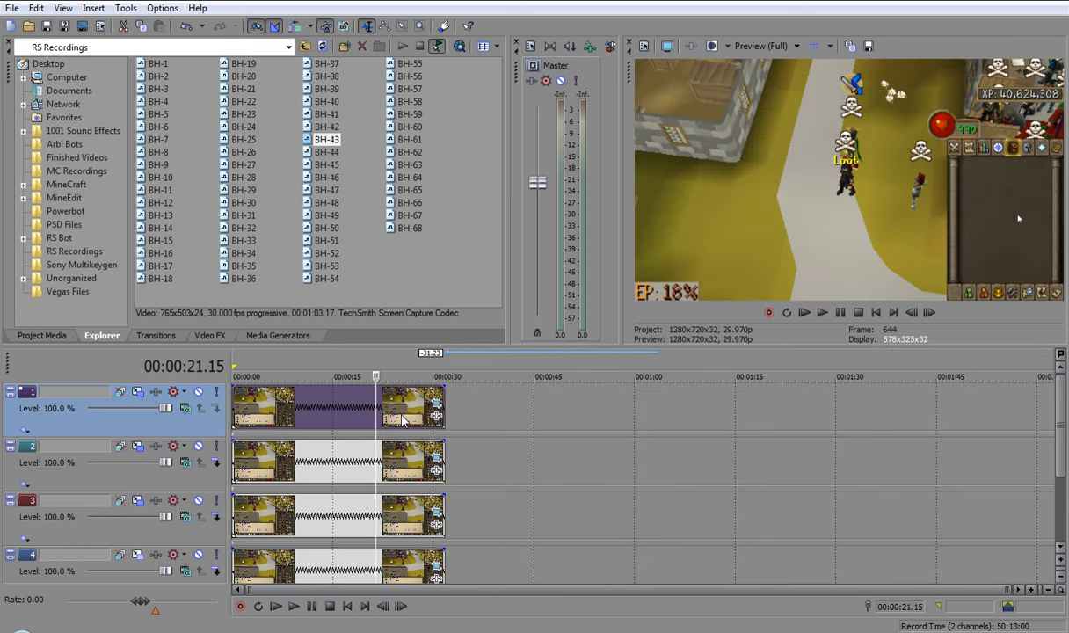
pyautogui.click(400, 416)
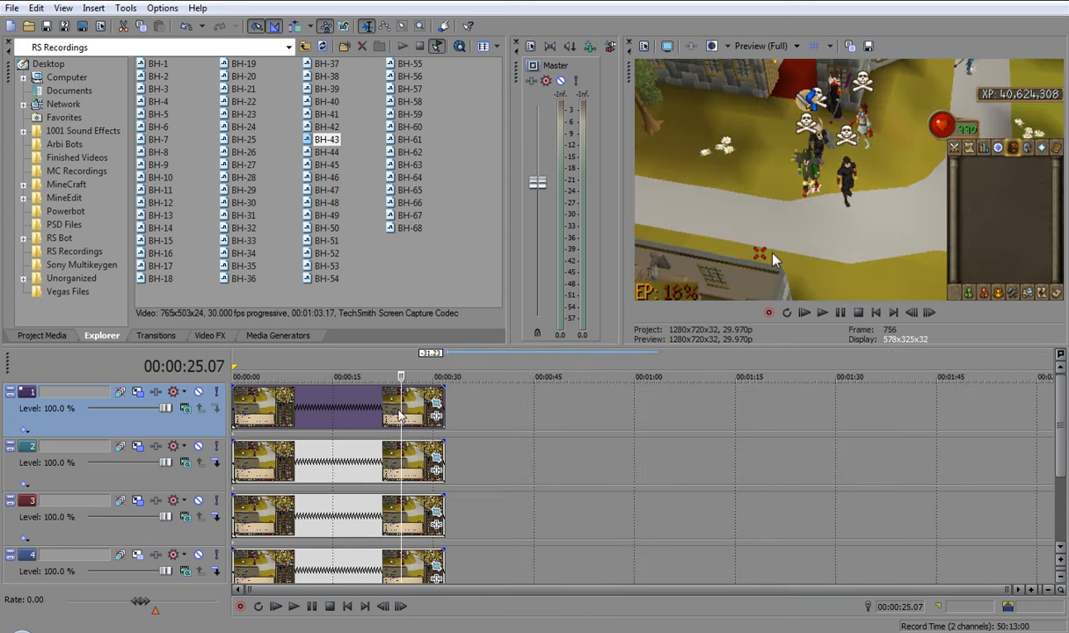
# - Review the project's video and audio properties, and close them without saving changes
pyautogui.click(644, 46)
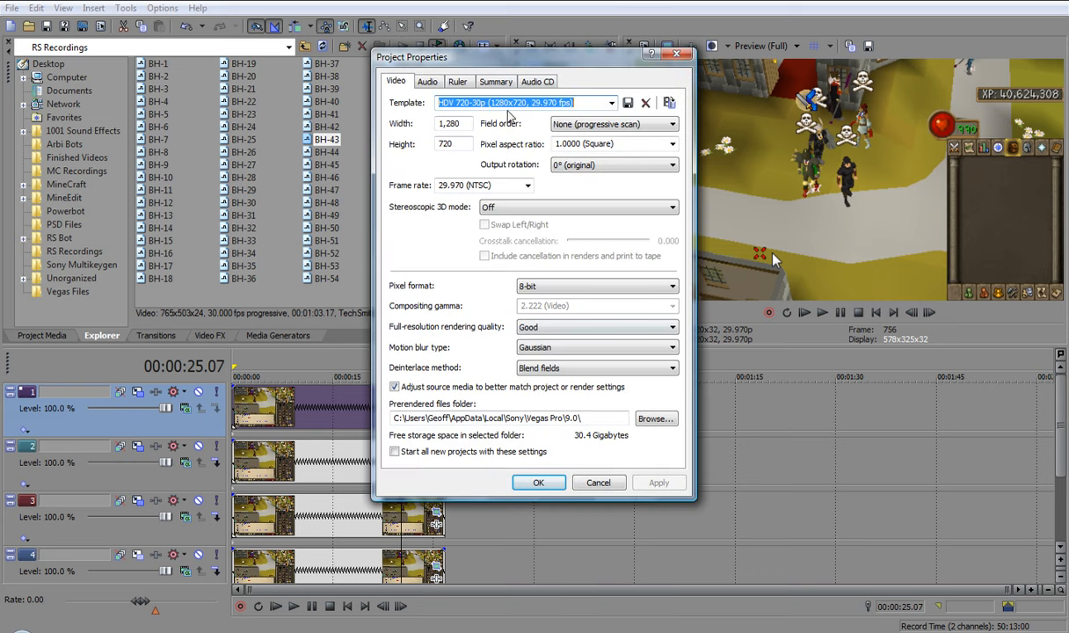
pyautogui.click(430, 83)
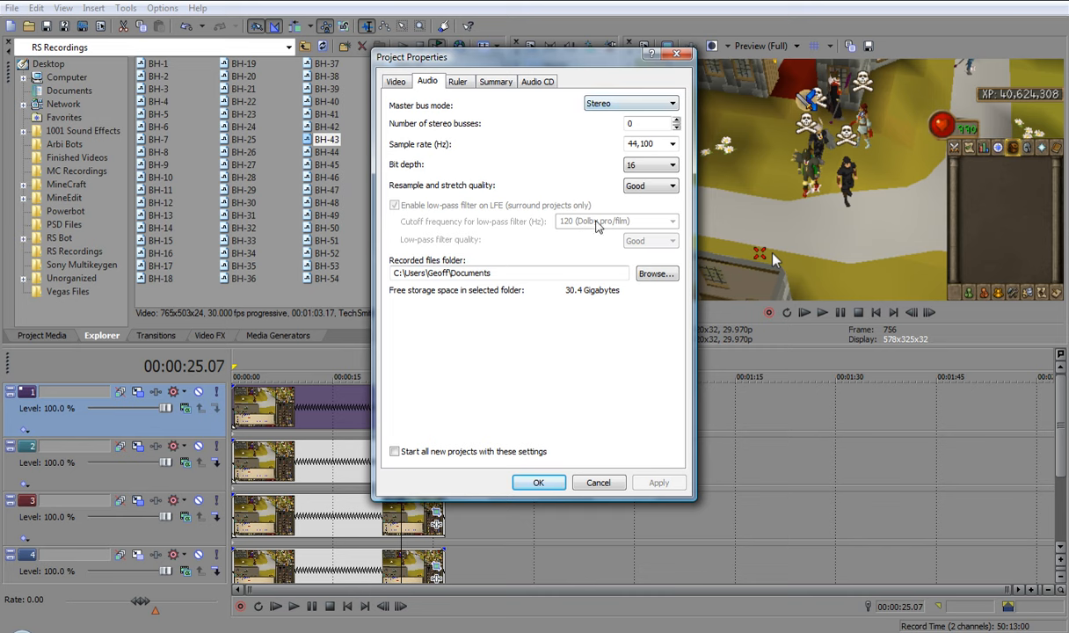
pyautogui.click(610, 486)
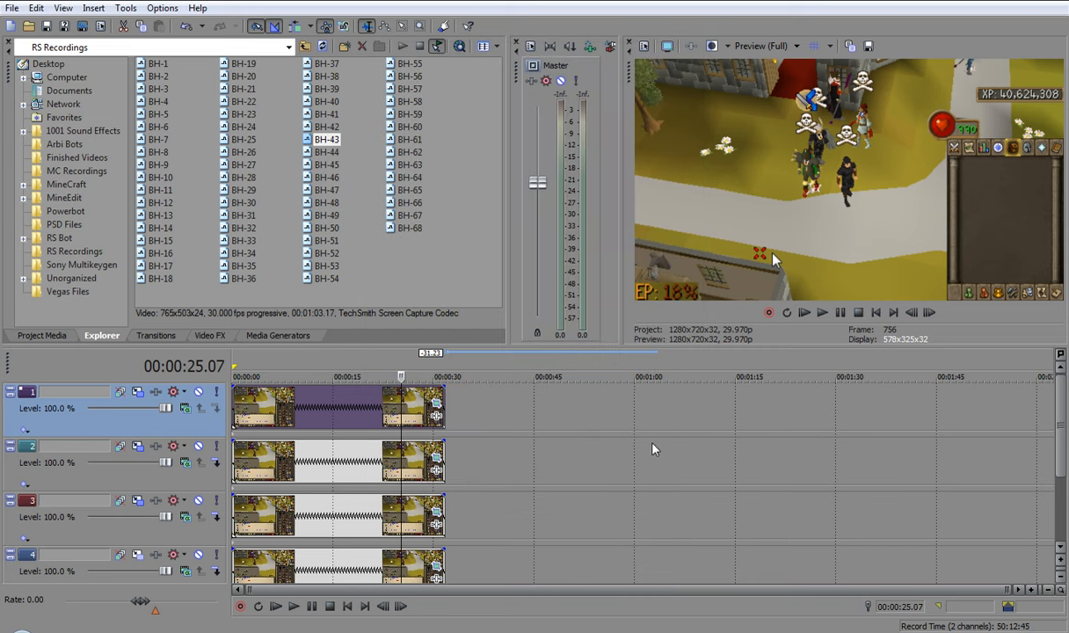
# - Open the custom render settings for Windows Media Video V11 and choose 160 kbps, 48 kHz, stereo (A/V) CBR audio
pyautogui.click(12, 8)
pyautogui.click(65, 115)
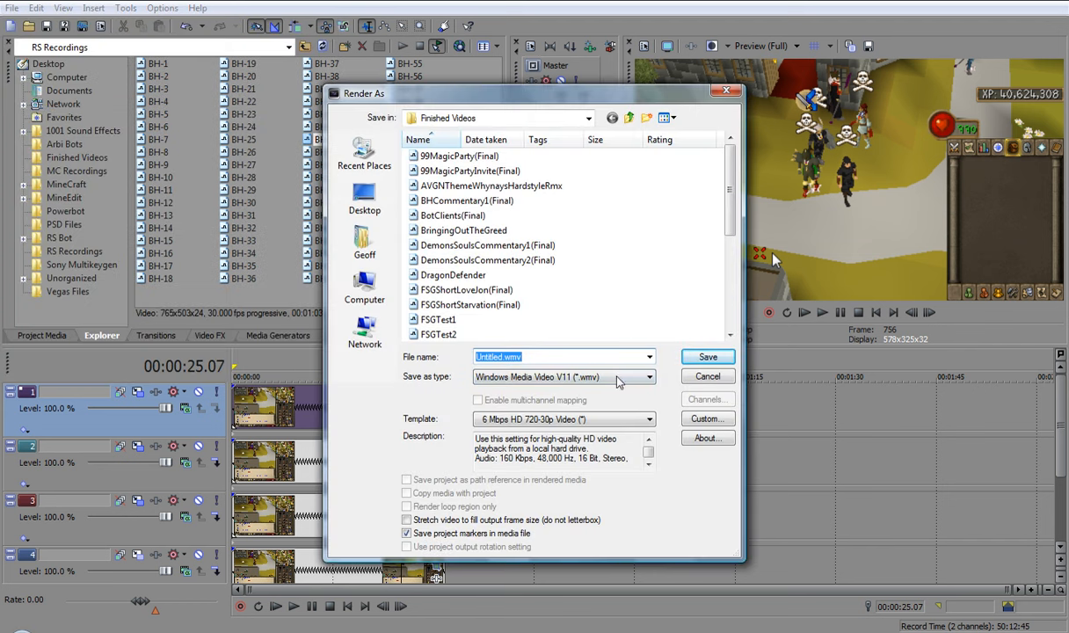
pyautogui.click(701, 418)
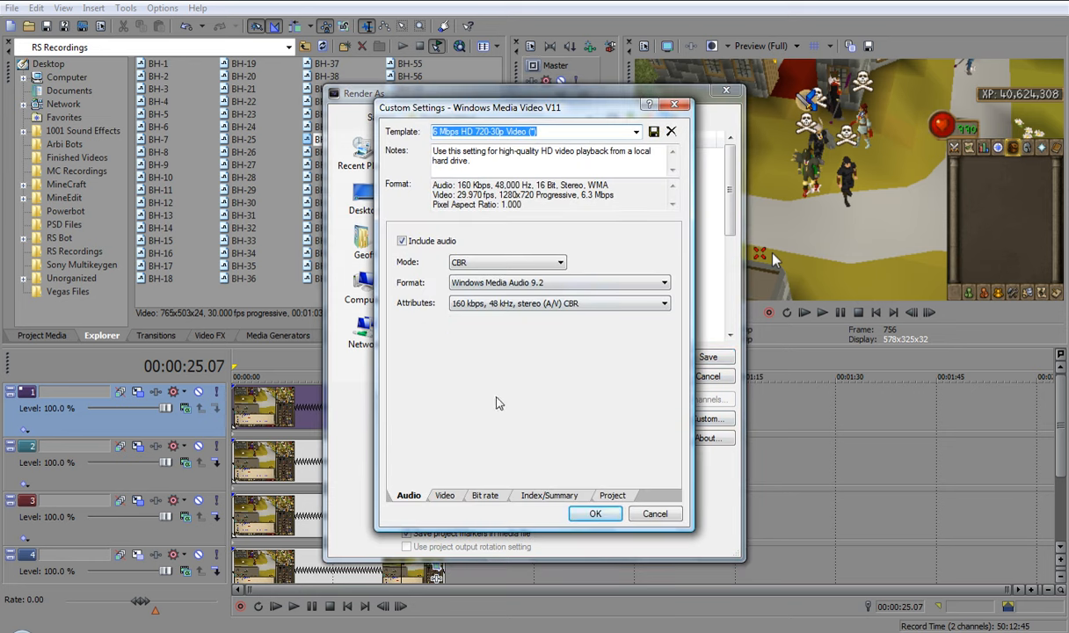
pyautogui.click(479, 304)
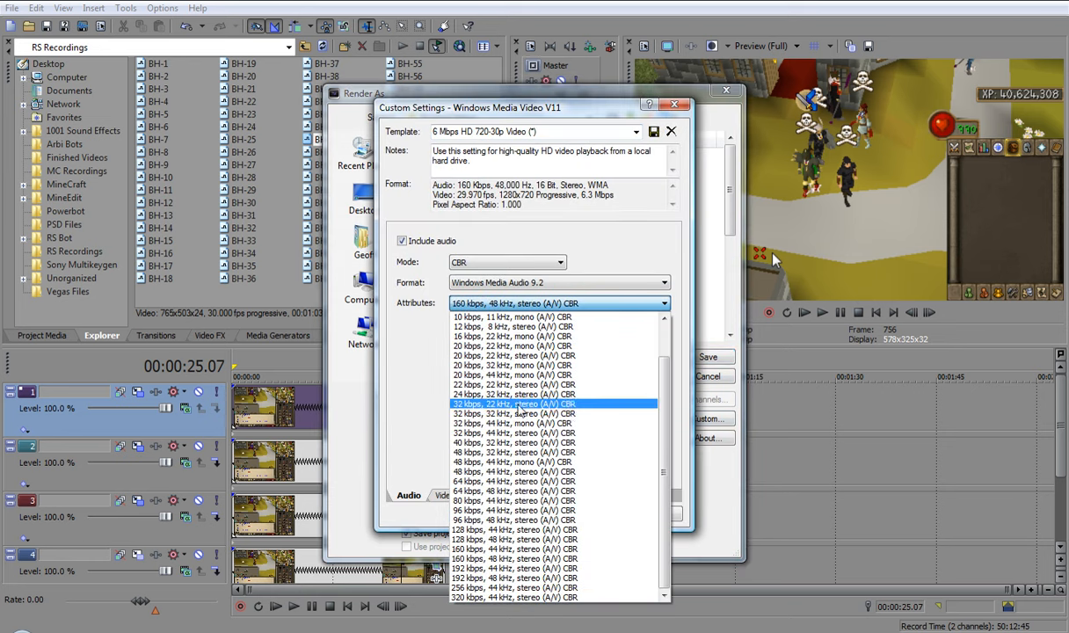
pyautogui.click(471, 558)
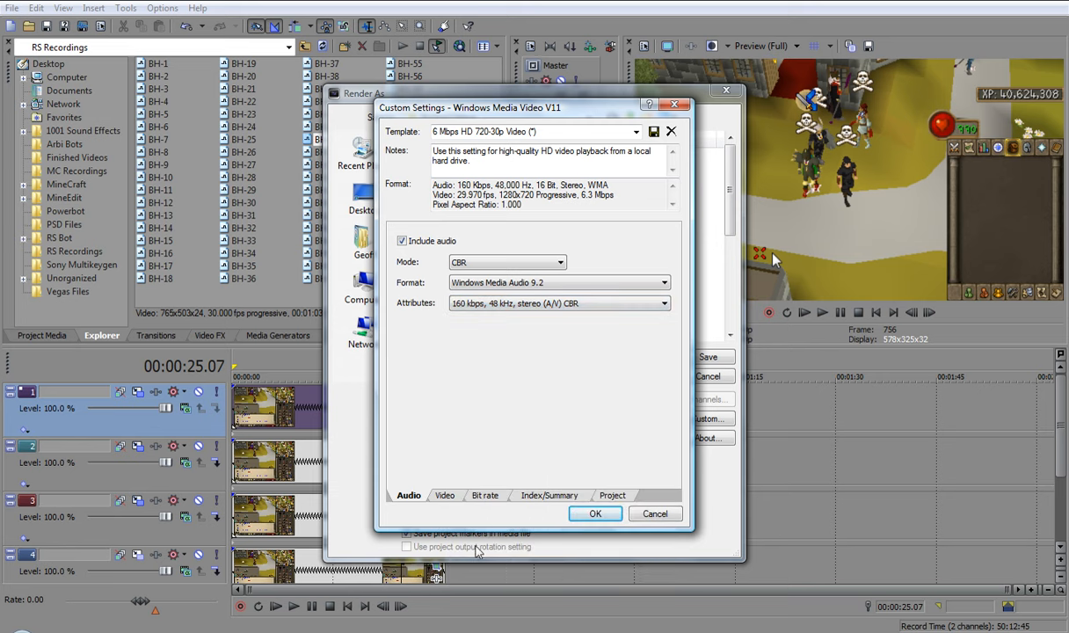
# - Try a video smoothness of 100 for the render and return it to 90
pyautogui.click(445, 496)
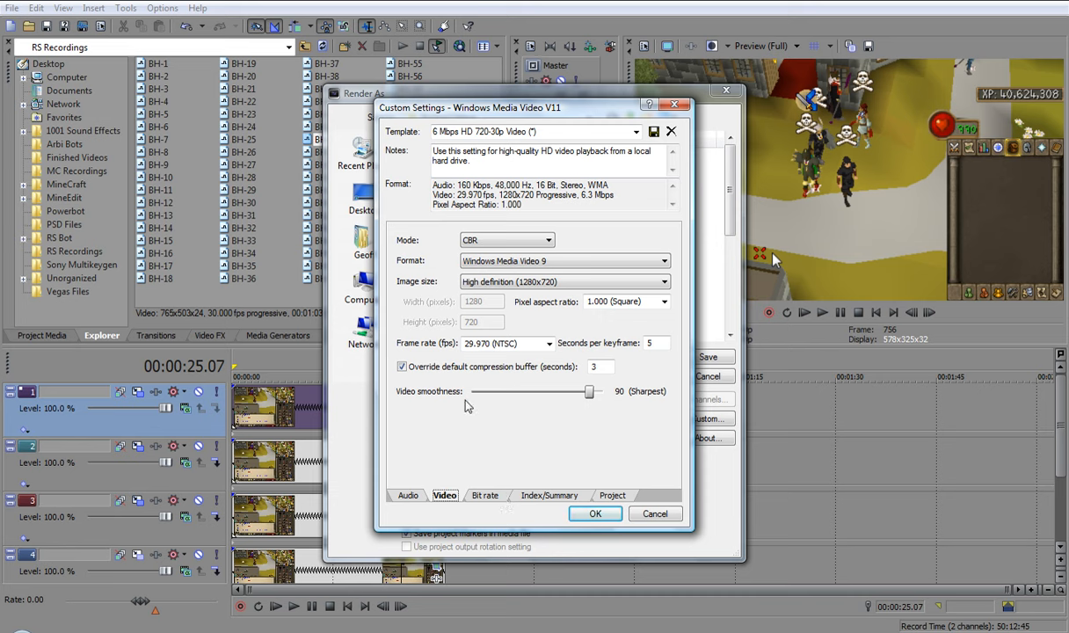
pyautogui.moveTo(591, 398); pyautogui.dragTo(613, 399)
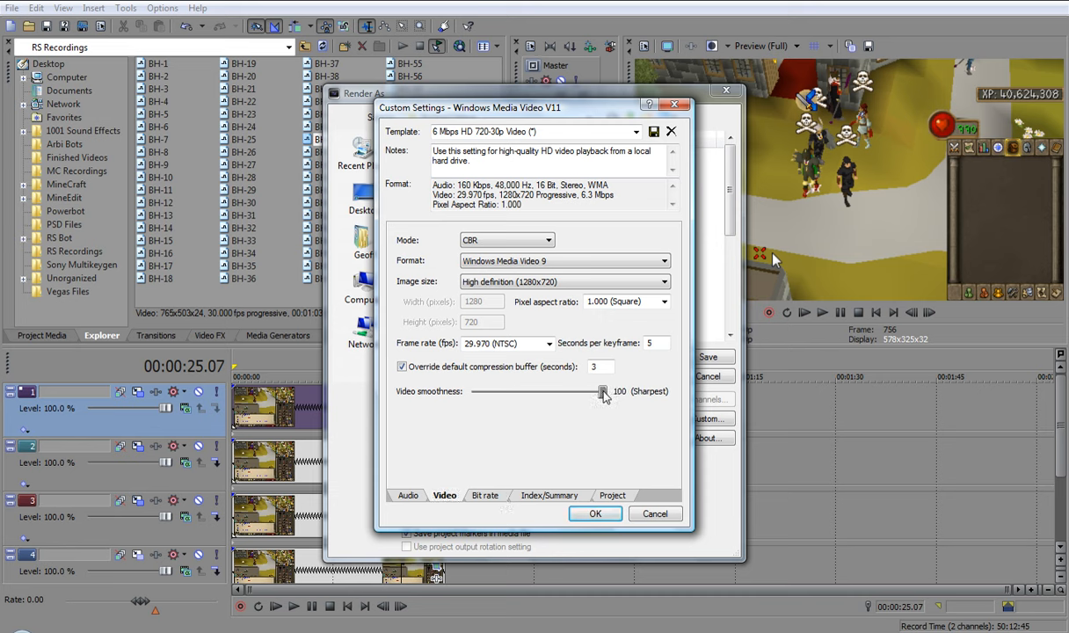
pyautogui.moveTo(603, 395); pyautogui.dragTo(592, 393)
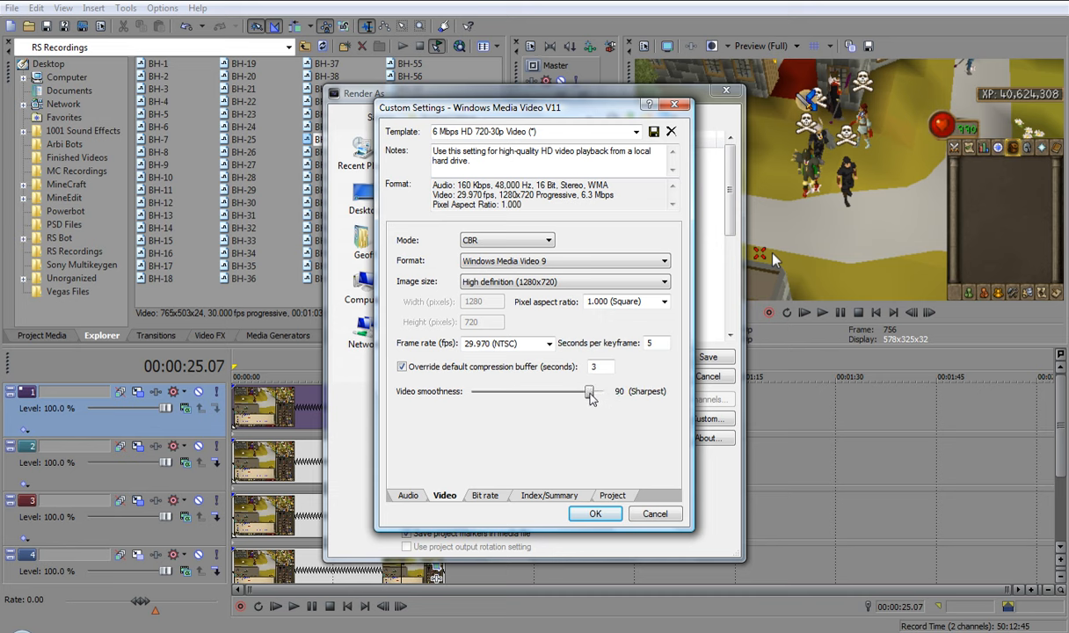
# - Clear the title in the render's summary information, look through the remaining settings and accept the custom settings
pyautogui.click(492, 498)
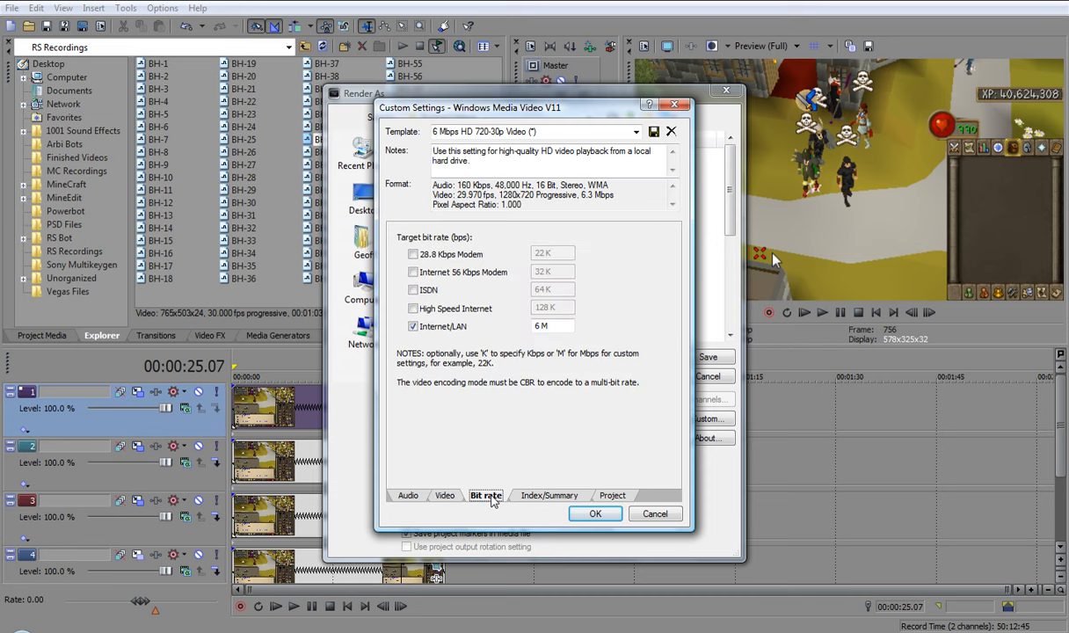
pyautogui.click(549, 497)
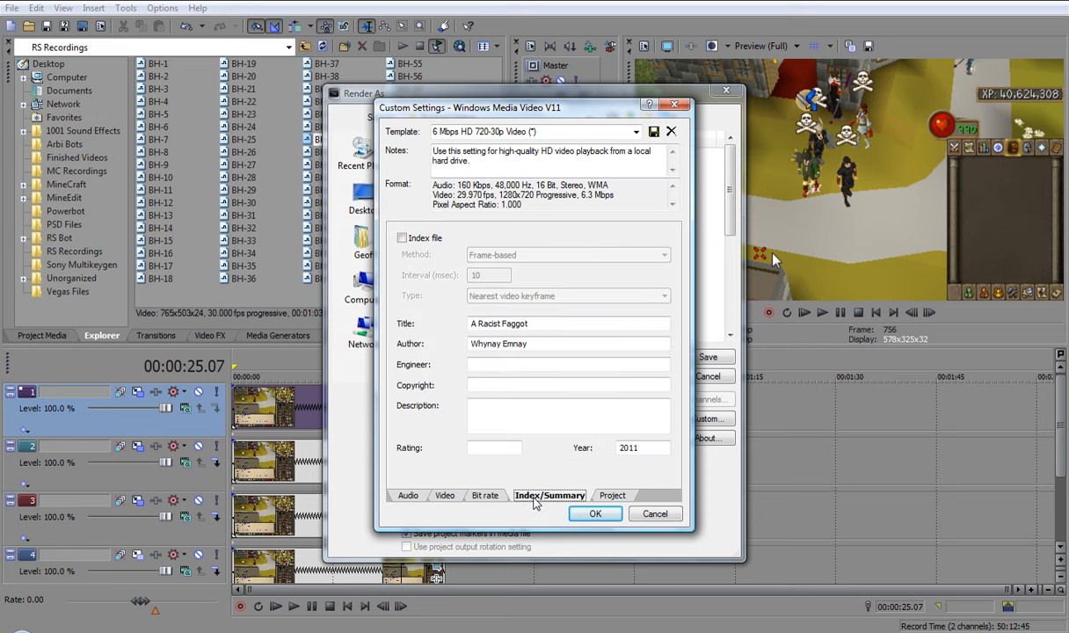
pyautogui.click(612, 498)
pyautogui.click(567, 498)
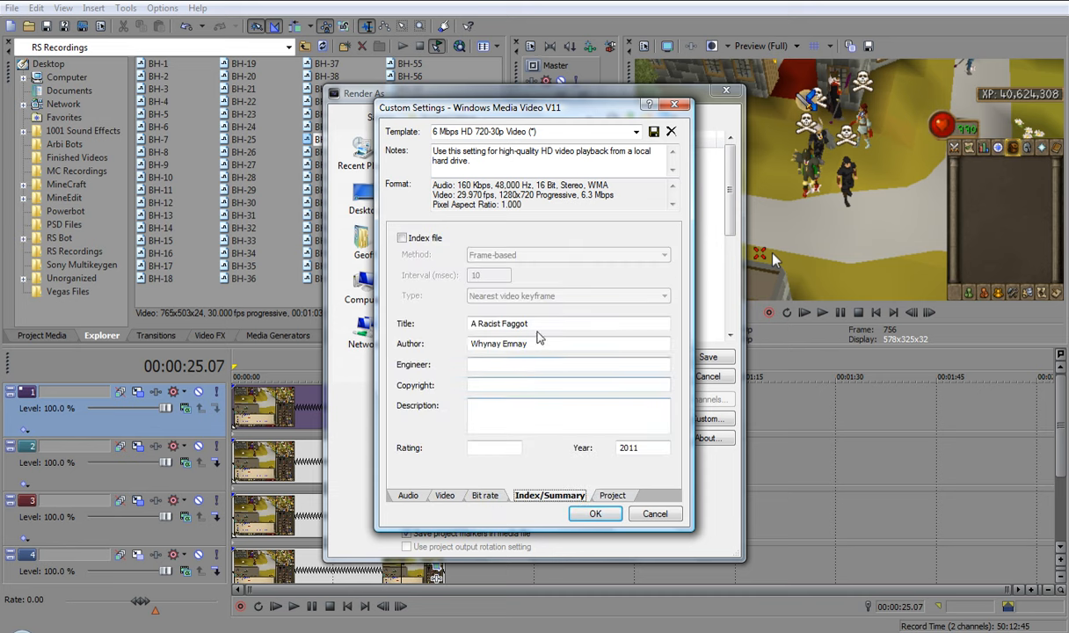
pyautogui.moveTo(536, 324); pyautogui.dragTo(470, 325)
pyautogui.press('BackSpace')
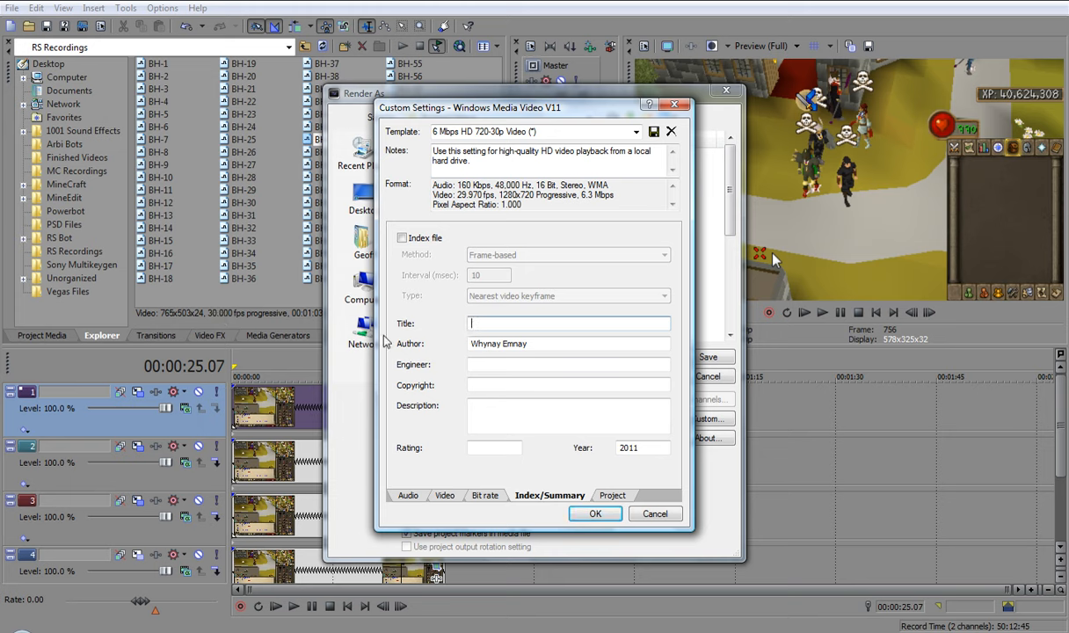
pyautogui.click(409, 496)
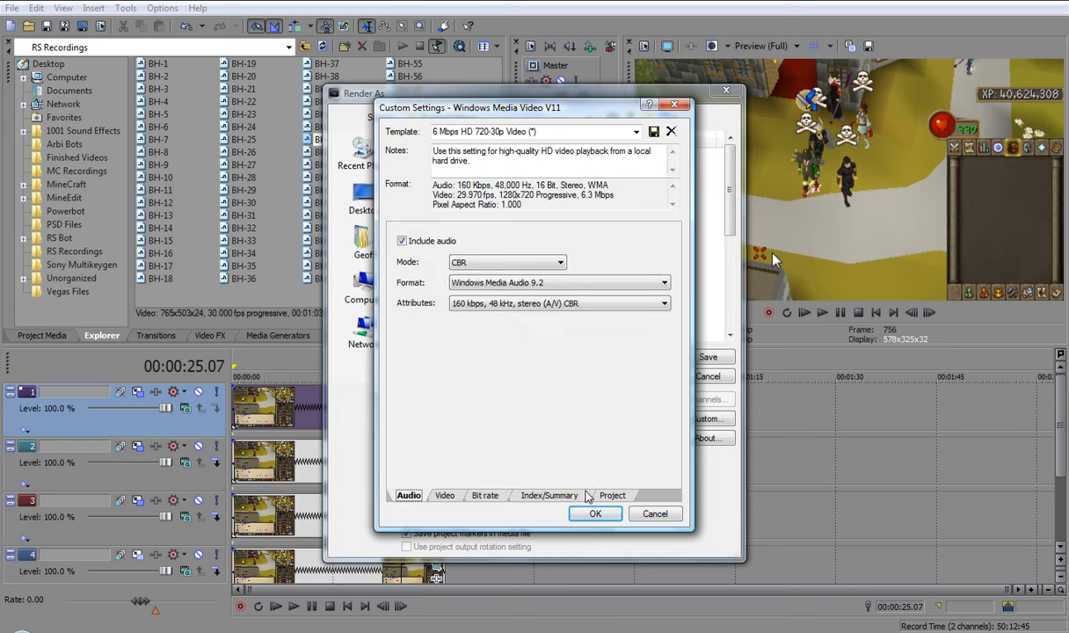
pyautogui.click(618, 497)
pyautogui.click(595, 514)
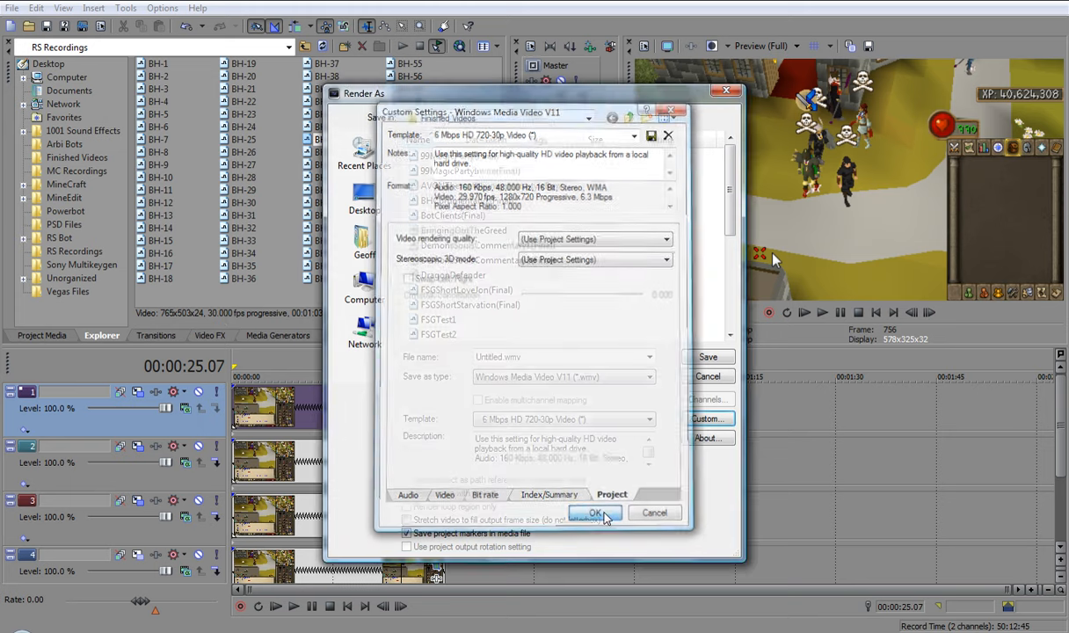
# - Recheck the render's video settings and image size, and cancel the custom settings
pyautogui.click(705, 419)
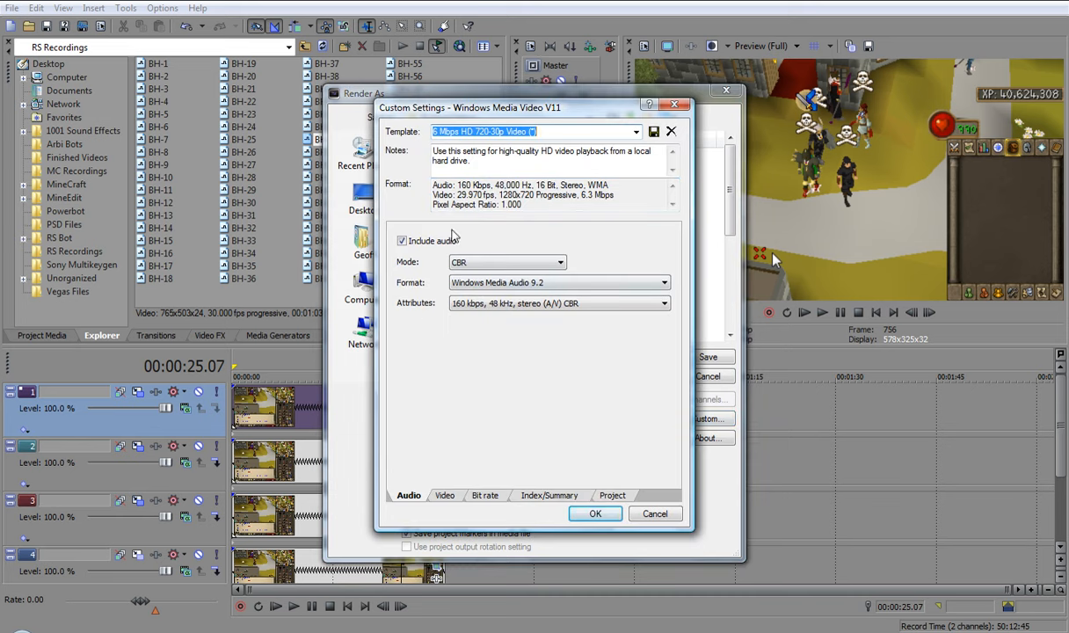
pyautogui.click(444, 495)
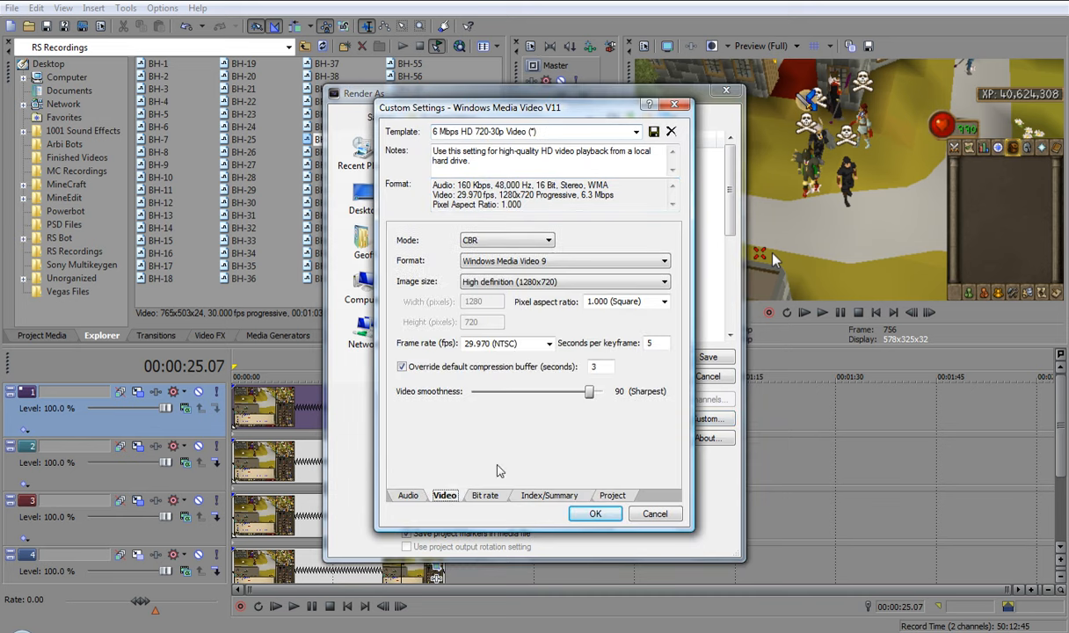
pyautogui.click(552, 282)
pyautogui.click(554, 283)
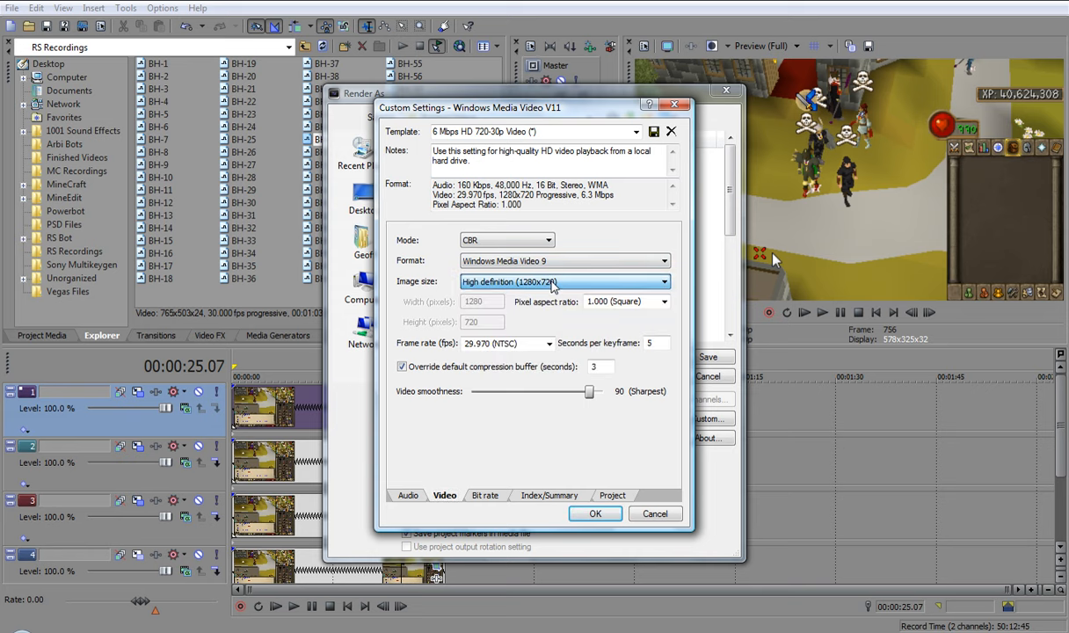
pyautogui.click(656, 516)
# - Reopen the custom render settings, look through the available templates and choose High definition (1280x720) as the video image size
pyautogui.click(695, 420)
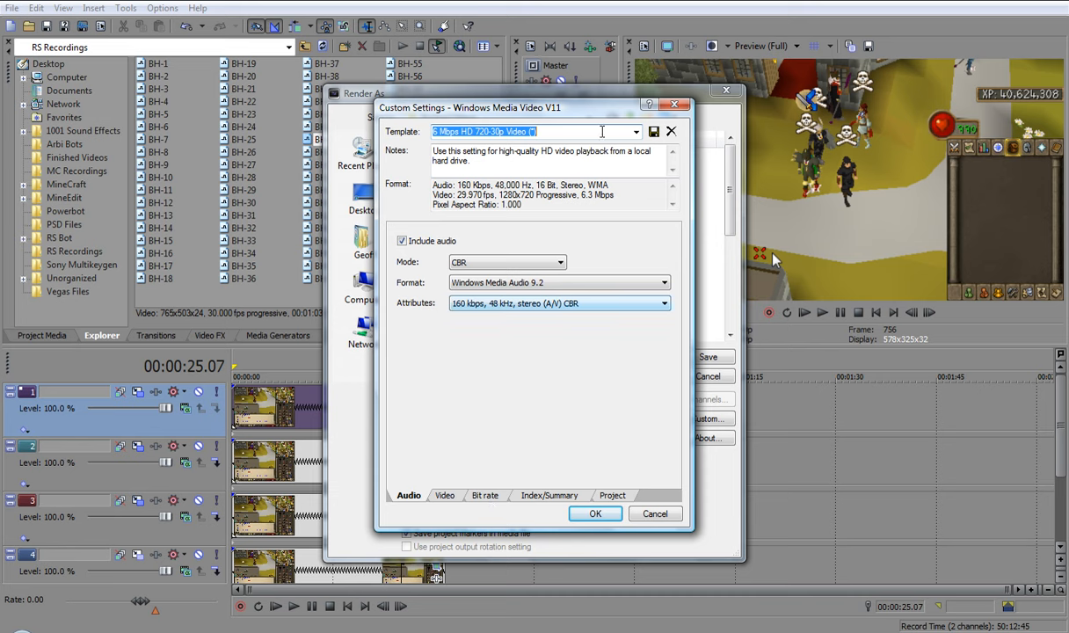
pyautogui.click(637, 132)
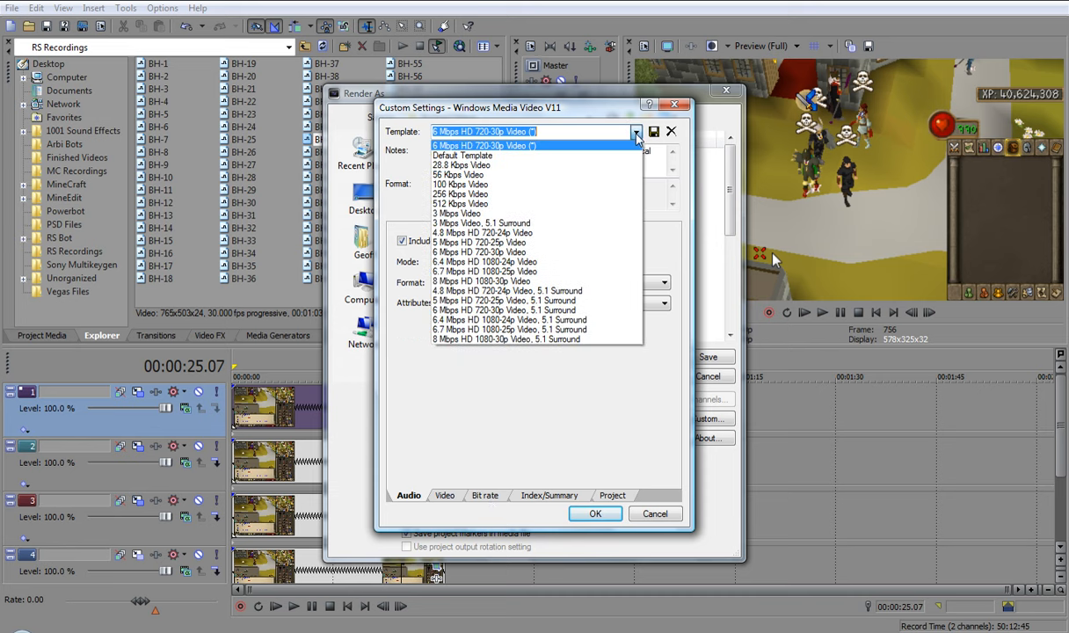
pyautogui.click(636, 133)
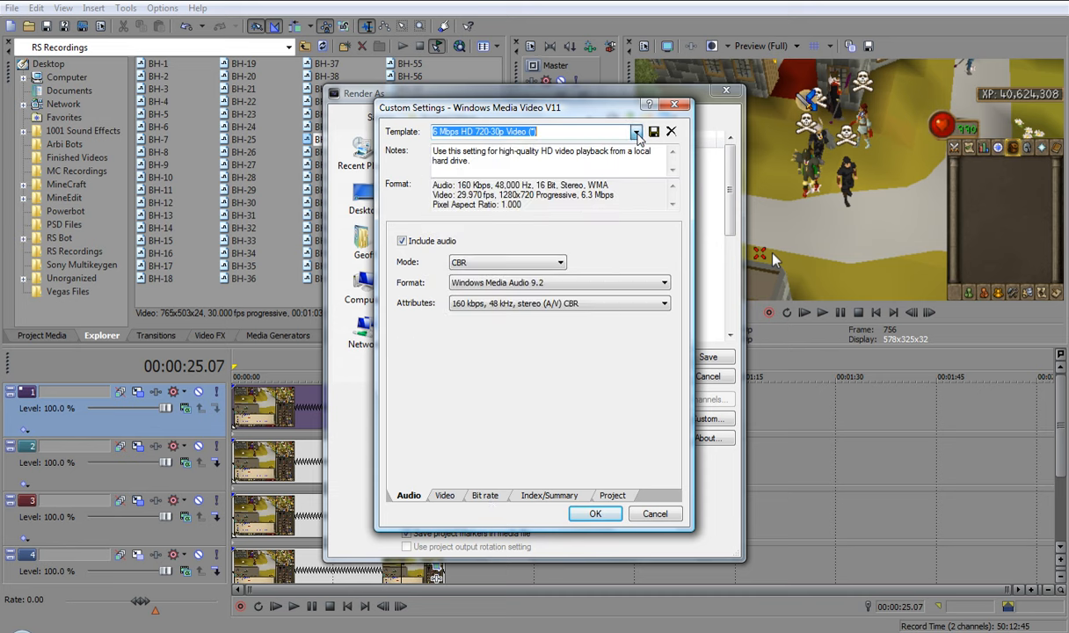
pyautogui.click(446, 496)
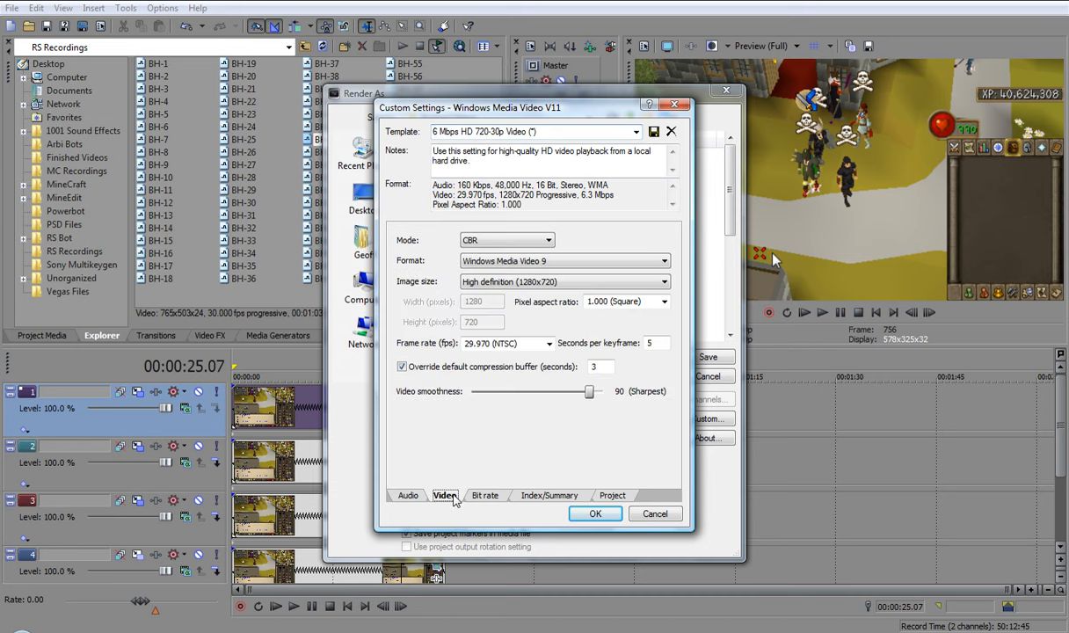
pyautogui.click(526, 282)
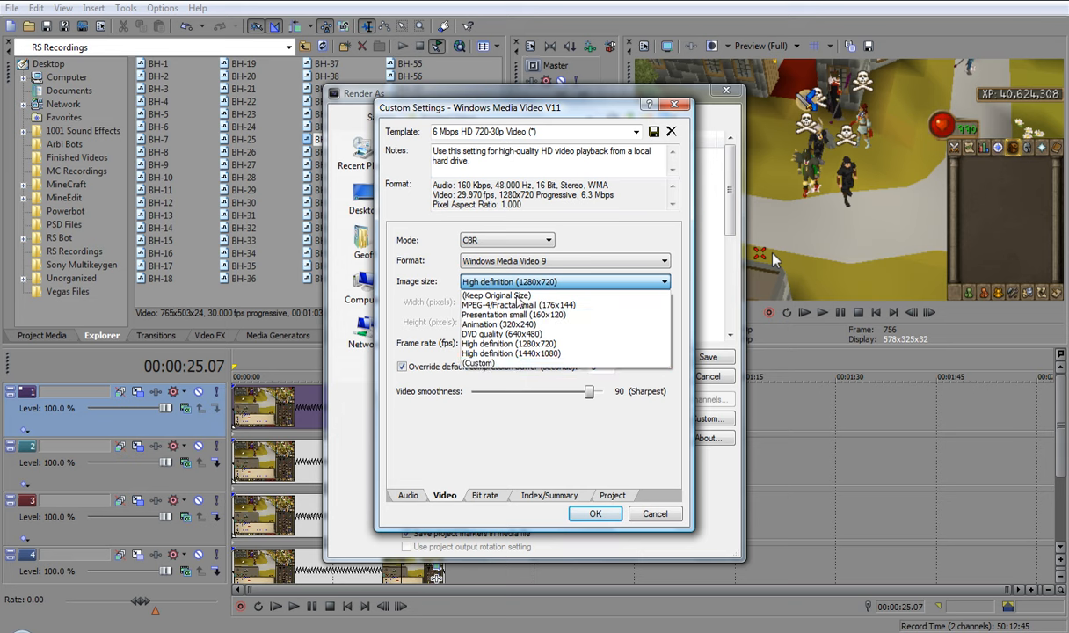
pyautogui.click(516, 345)
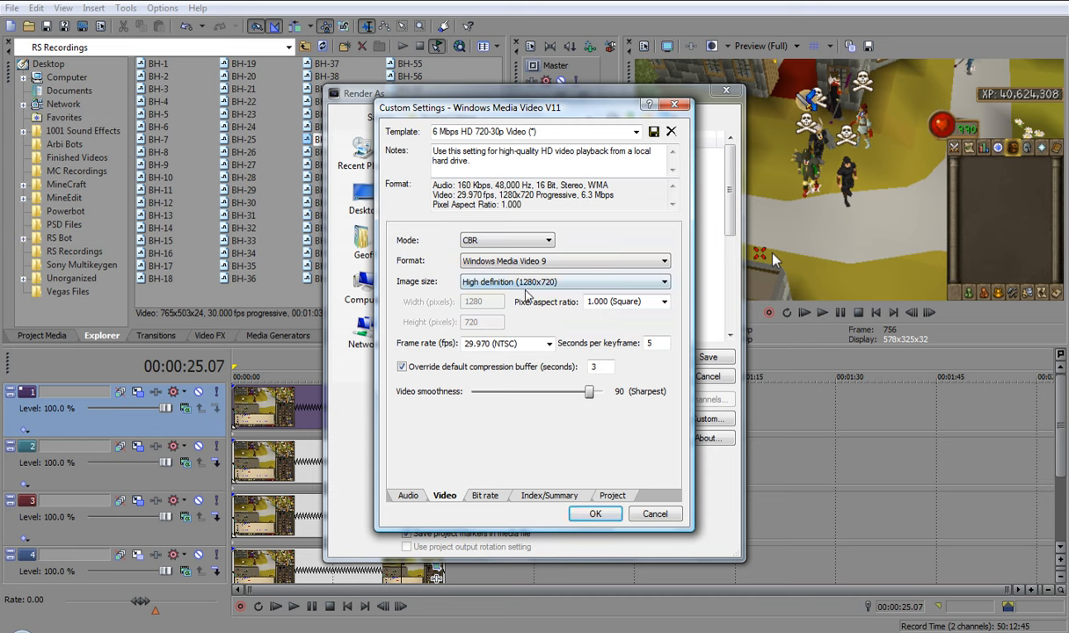
# - Choose 1.000 (Square) as the pixel aspect ratio, accept the custom settings and leave the Render As dialog without rendering
pyautogui.click(628, 301)
pyautogui.click(664, 303)
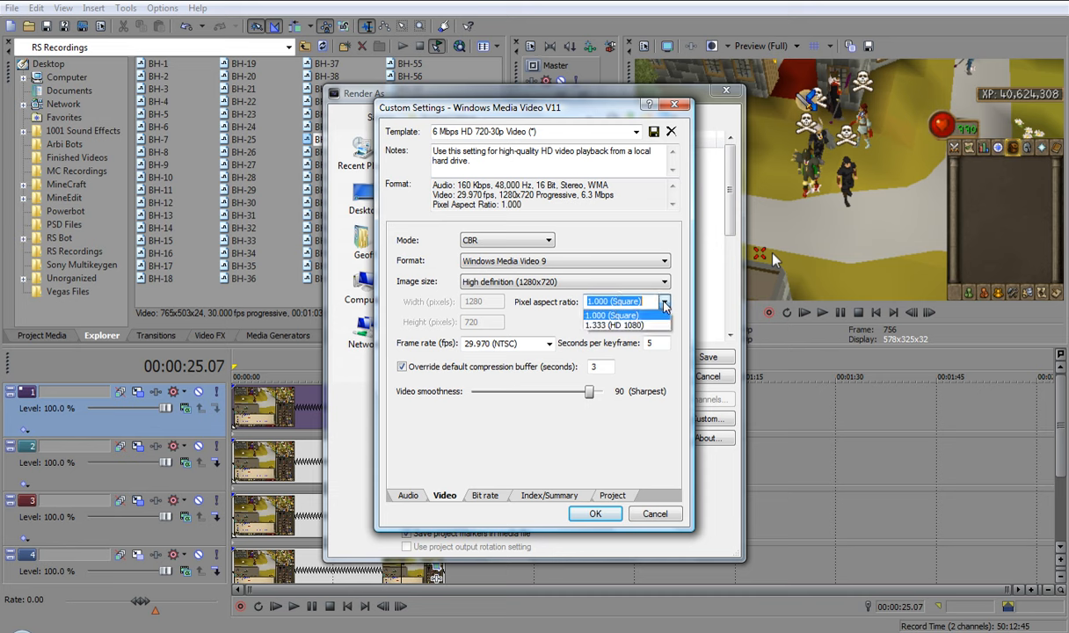
pyautogui.click(664, 303)
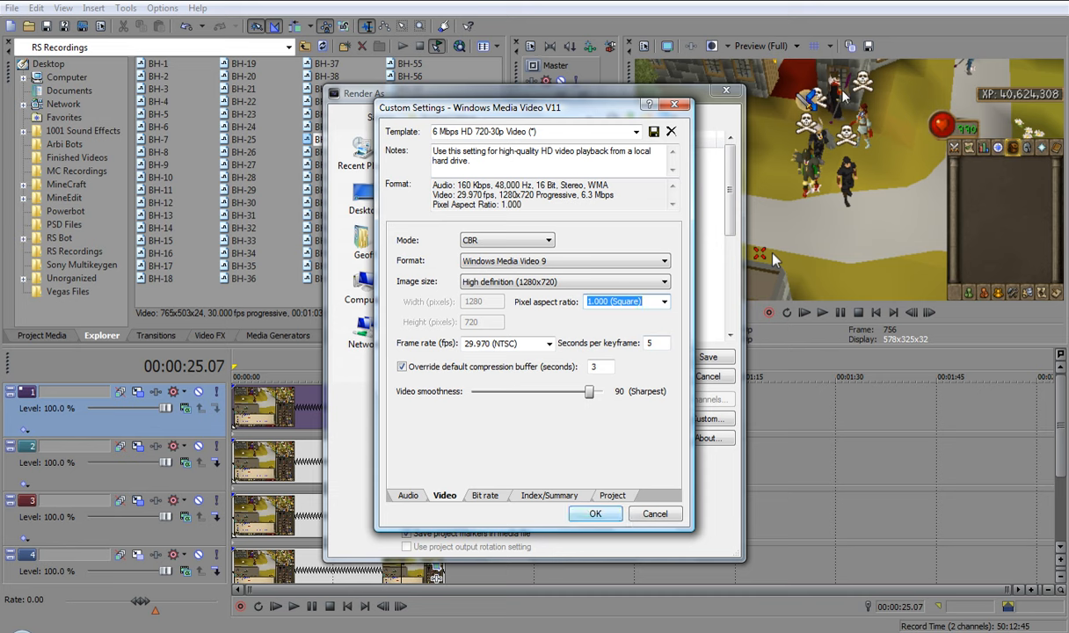
pyautogui.click(664, 301)
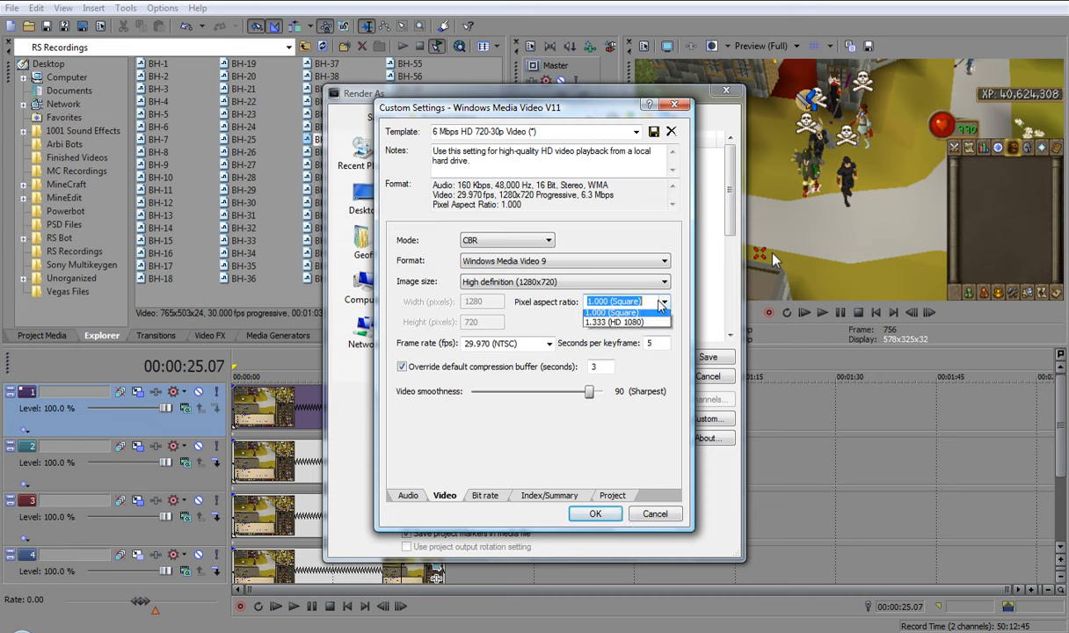
pyautogui.click(612, 315)
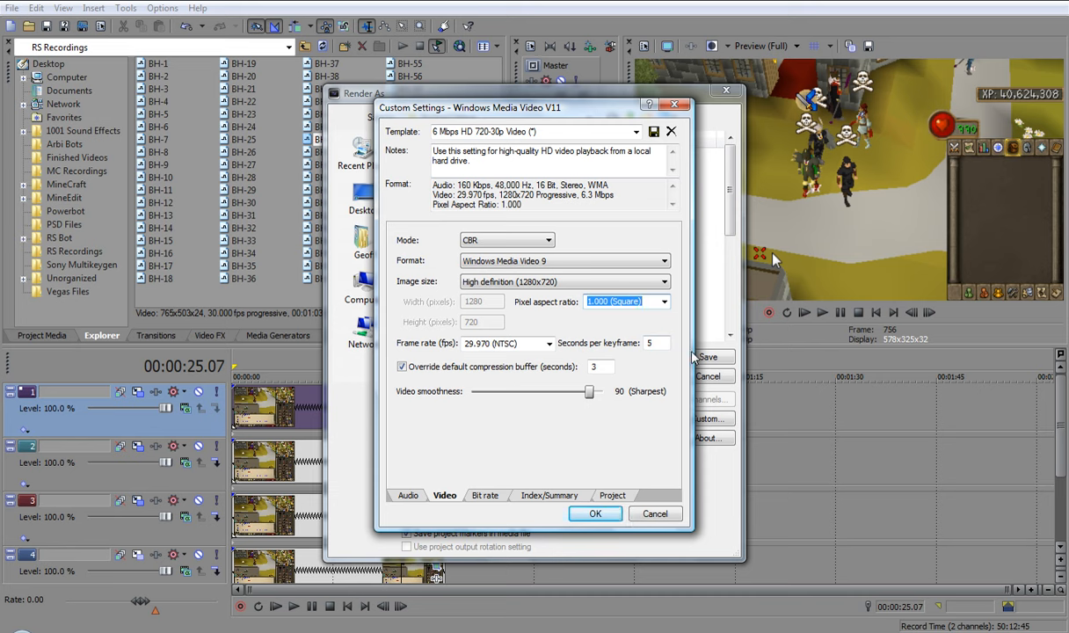
pyautogui.click(595, 514)
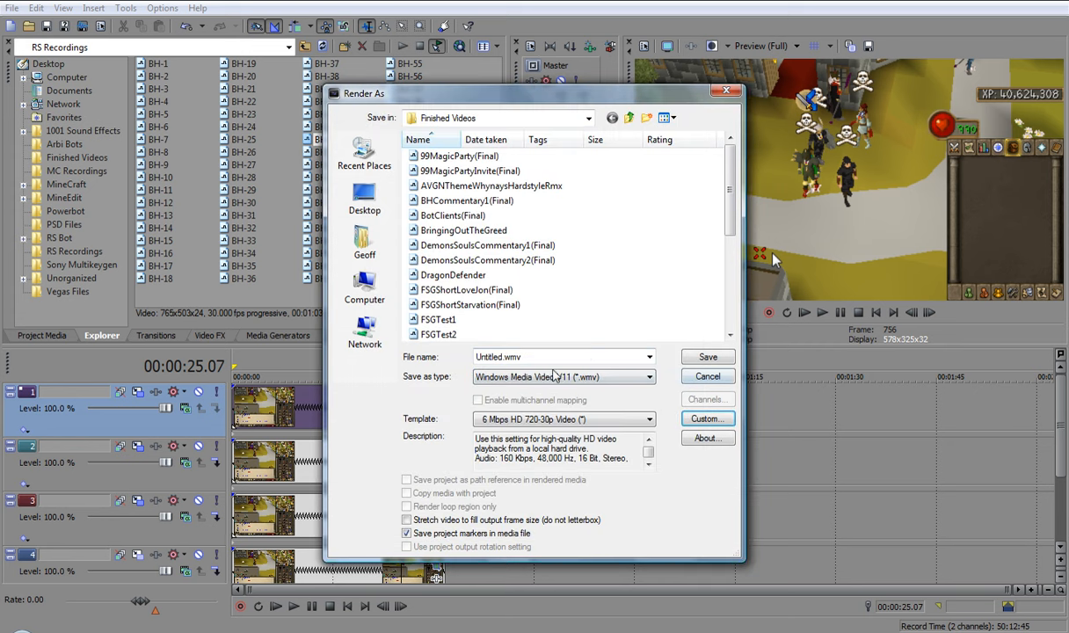
pyautogui.click(708, 376)
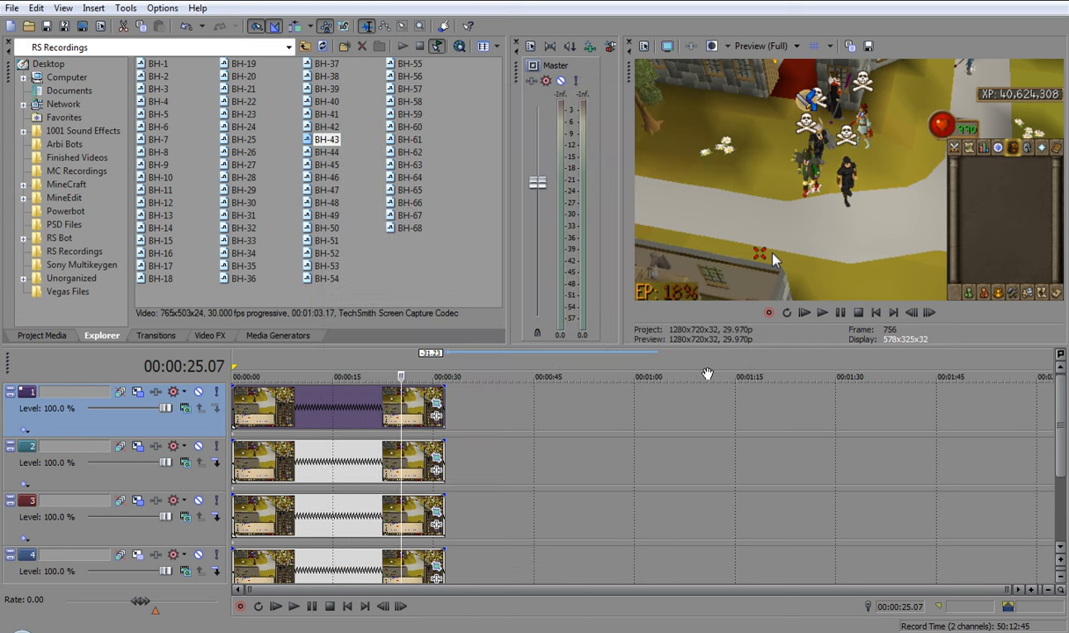